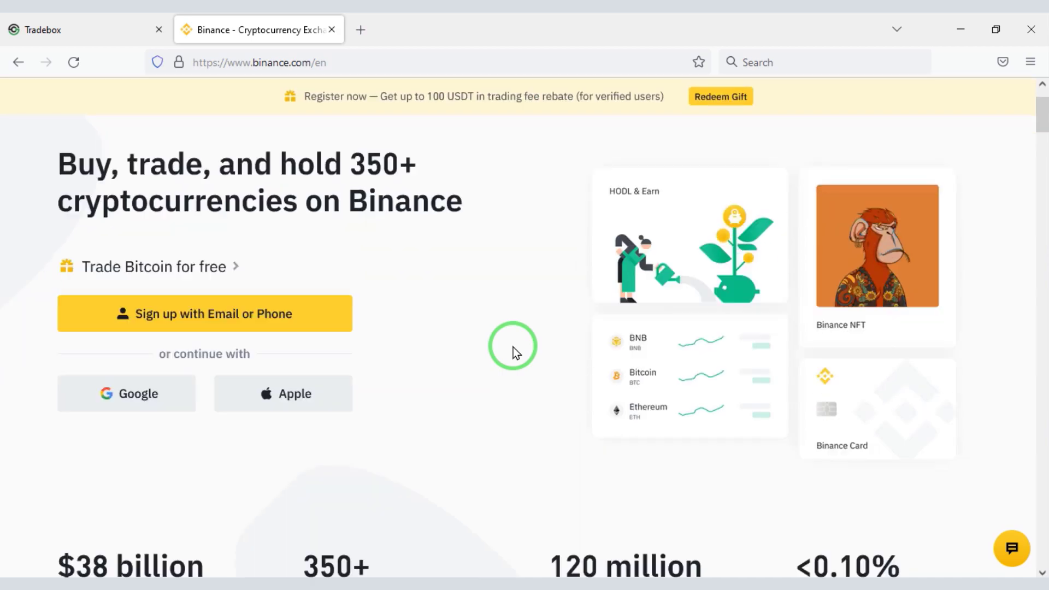
Scroll the Binance homepage down to its footer, then switch back to the Tradebox demo tab.
scroll(514, 346, "down", 15)
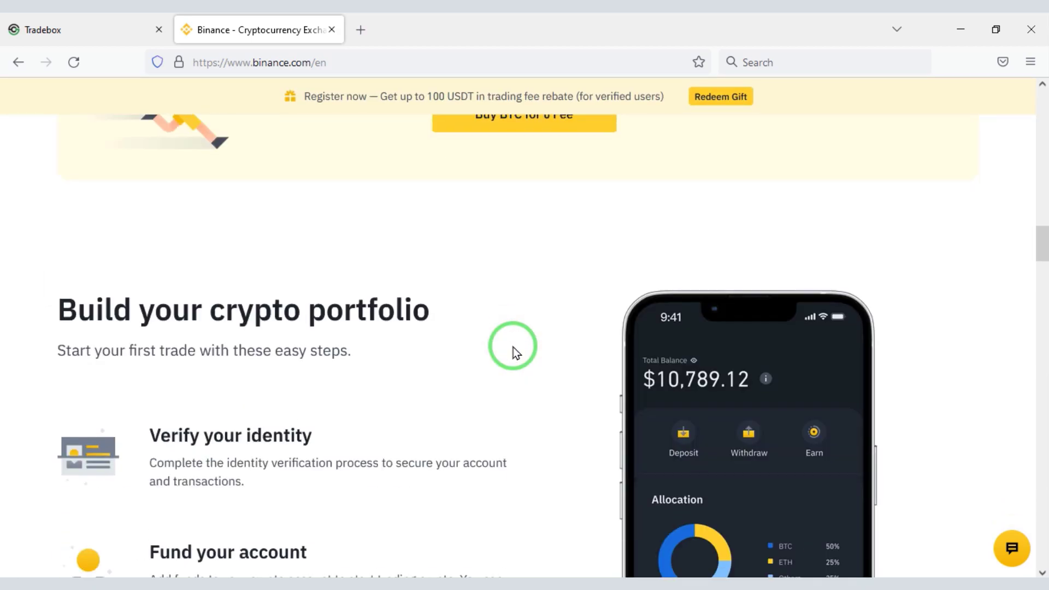
scroll(513, 353, "down", 15)
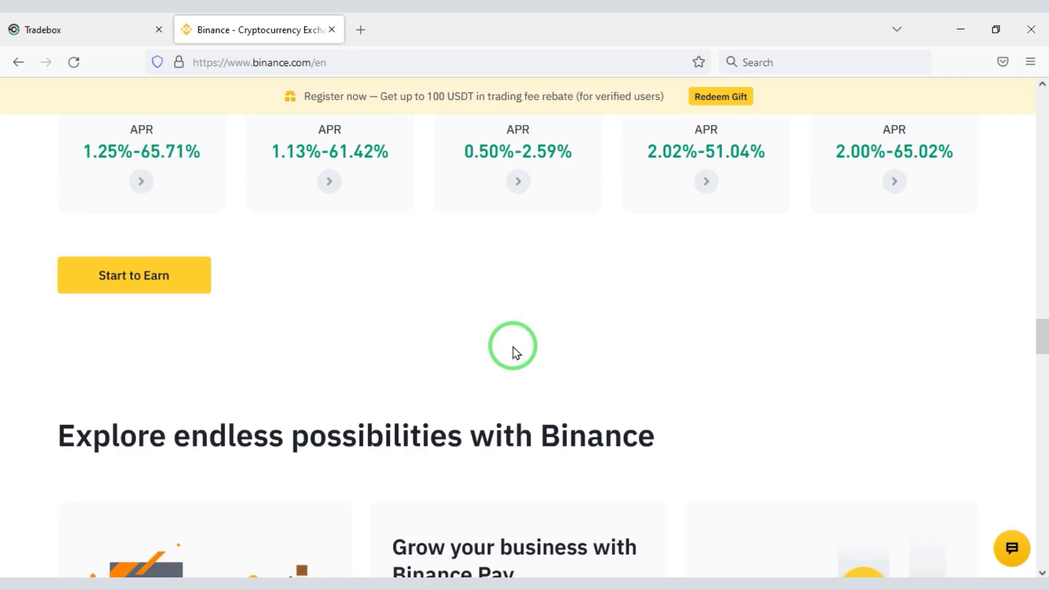
scroll(514, 346, "down", 15)
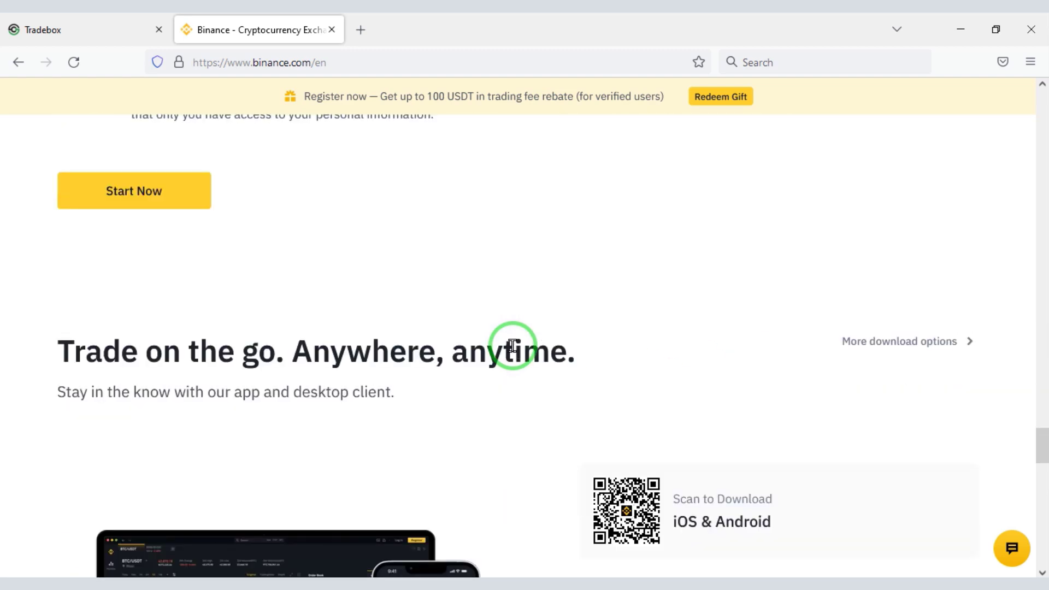
scroll(513, 347, "down", 2)
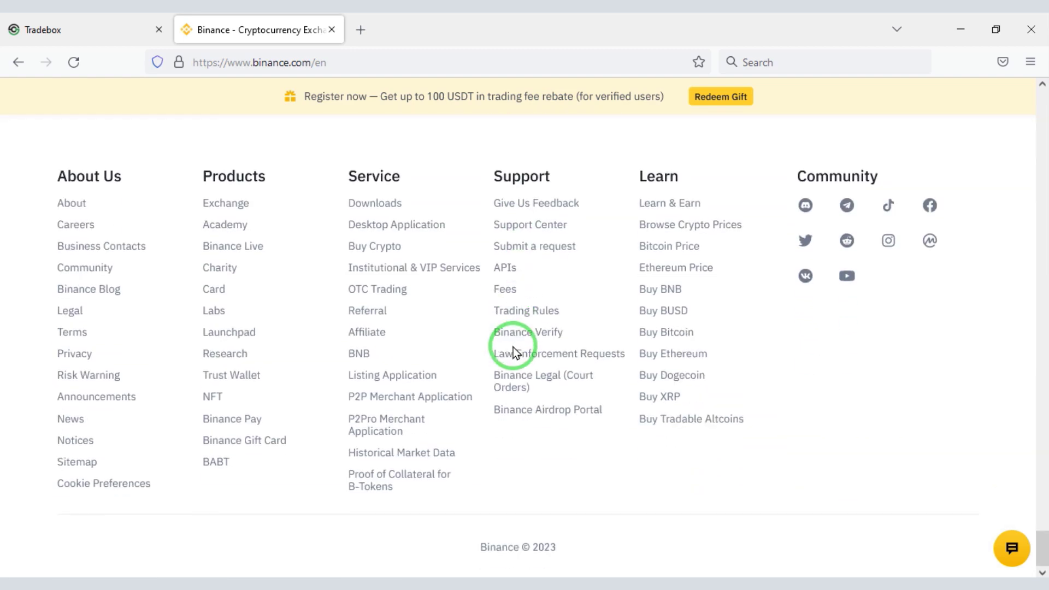
key("ctrl+shift+Tab")
left_click_drag(1045, 164, 1045, 126)
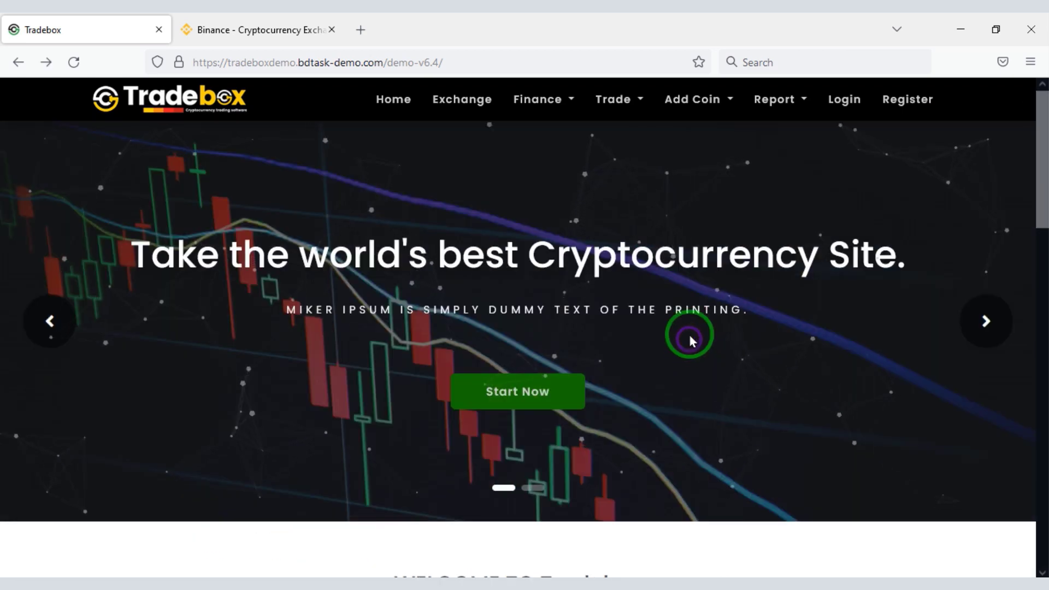
Open the ETH_BTC exchange page and toggle its order form between Sell and Buy.
left_click(481, 98)
left_click_drag(1043, 293, 1045, 227)
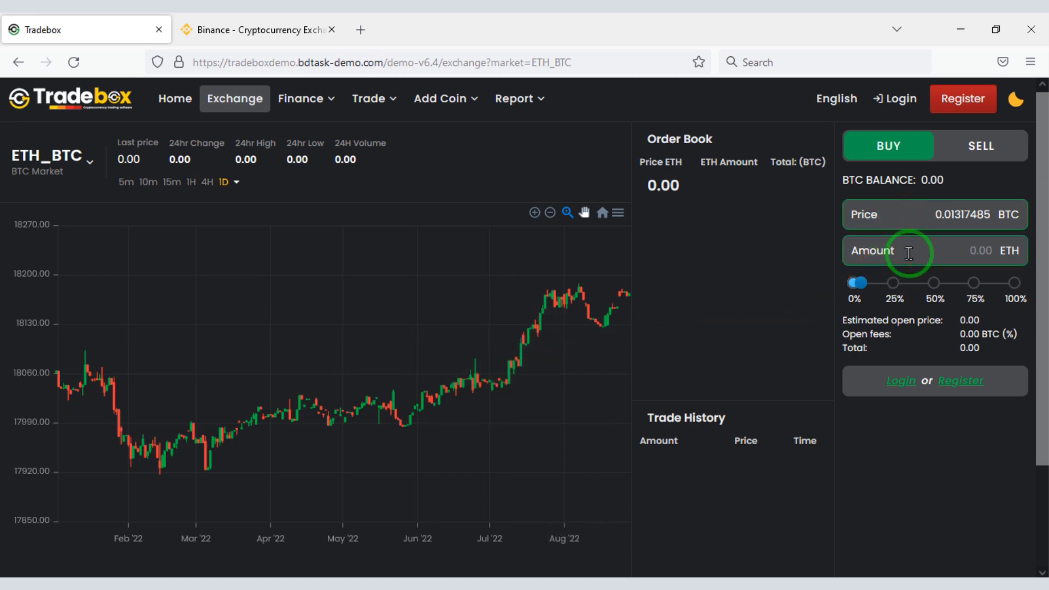
left_click(981, 167)
left_click(949, 283)
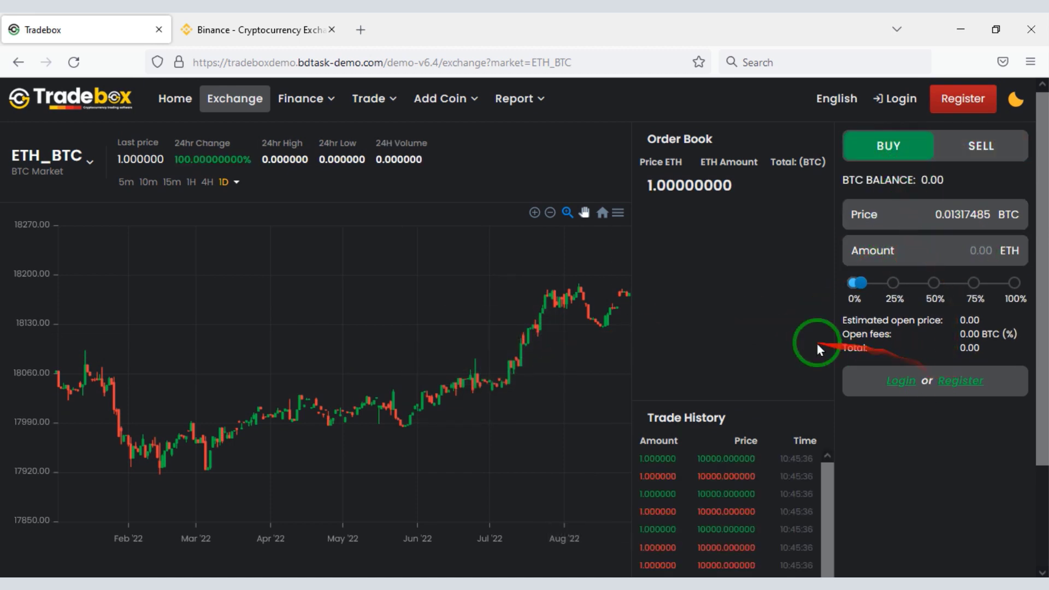
View the registration form, then log in with the prefilled demo credentials without saving them.
left_click(951, 101)
mouse_move(1044, 223)
left_mouse_down()
mouse_move(1045, 257)
mouse_move(1045, 241)
left_mouse_up()
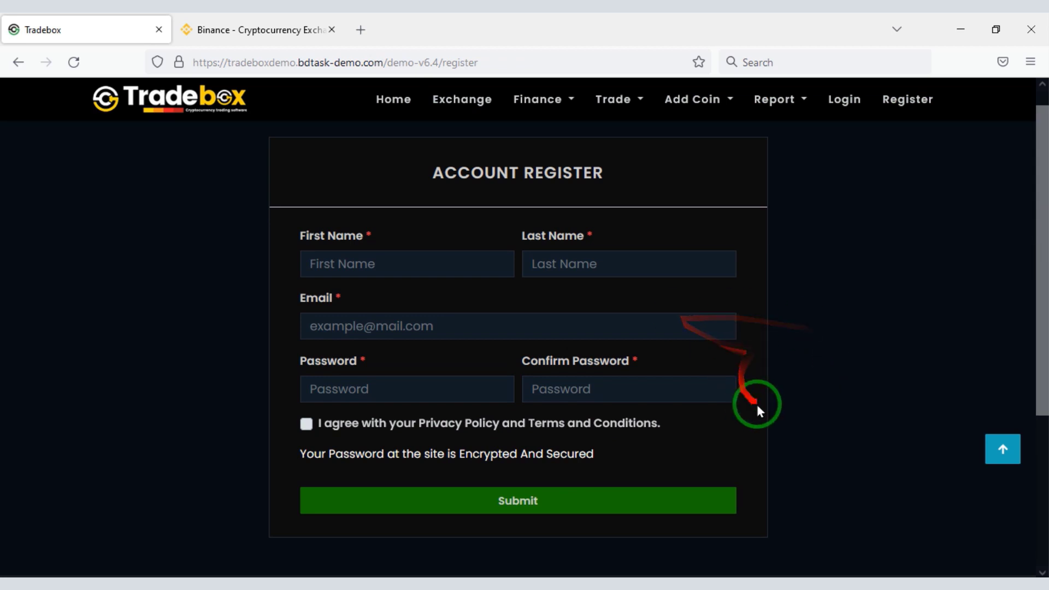
left_click(847, 103)
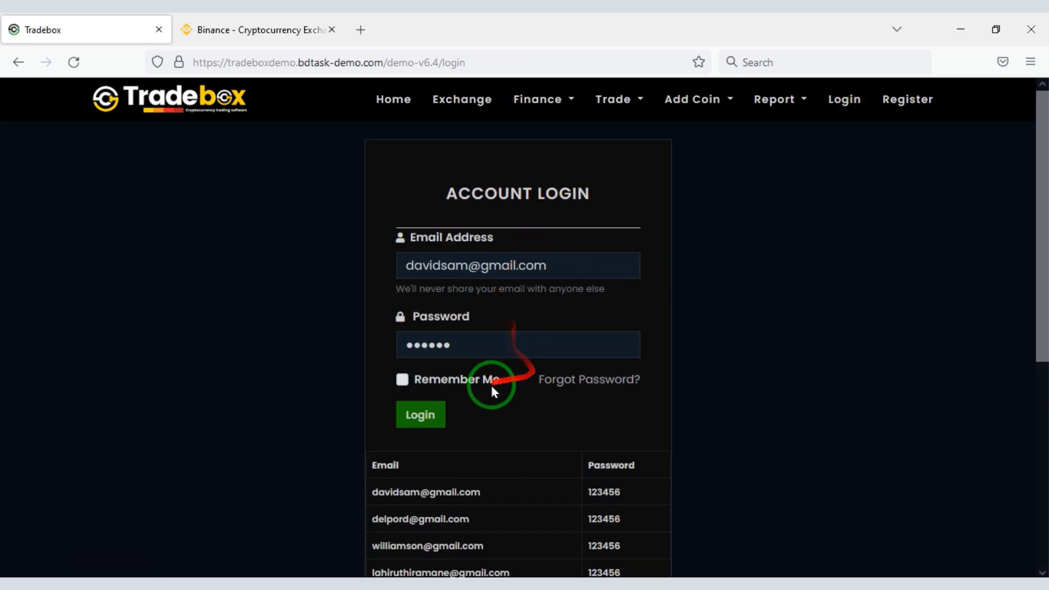
left_click(424, 421)
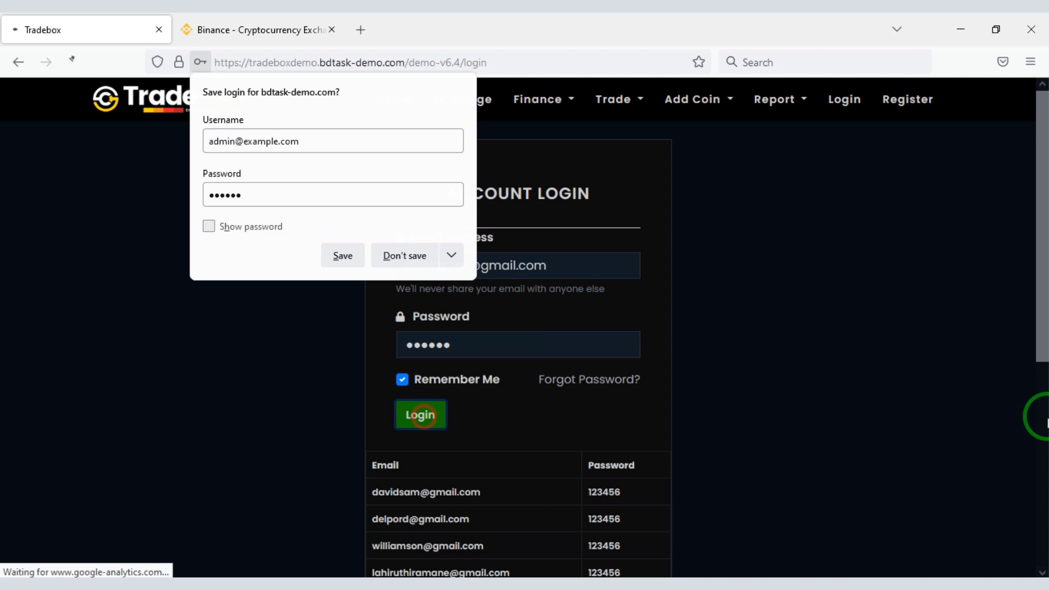
left_click(413, 257)
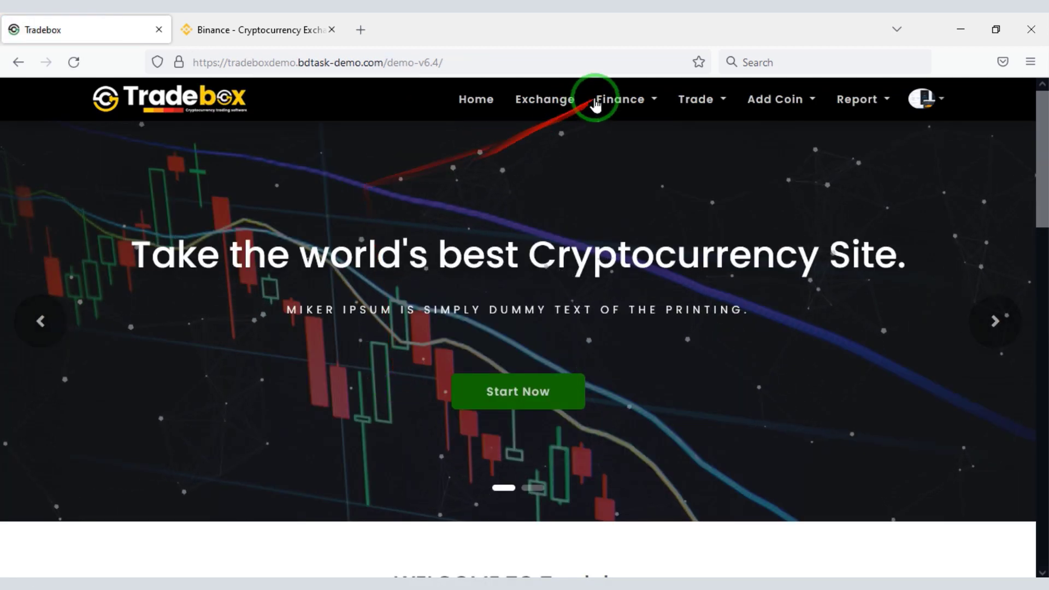
left_click(606, 100)
Check the balance table, then set a Crypto Deposit of BitCoin via Payment Gateway.
left_click(639, 145)
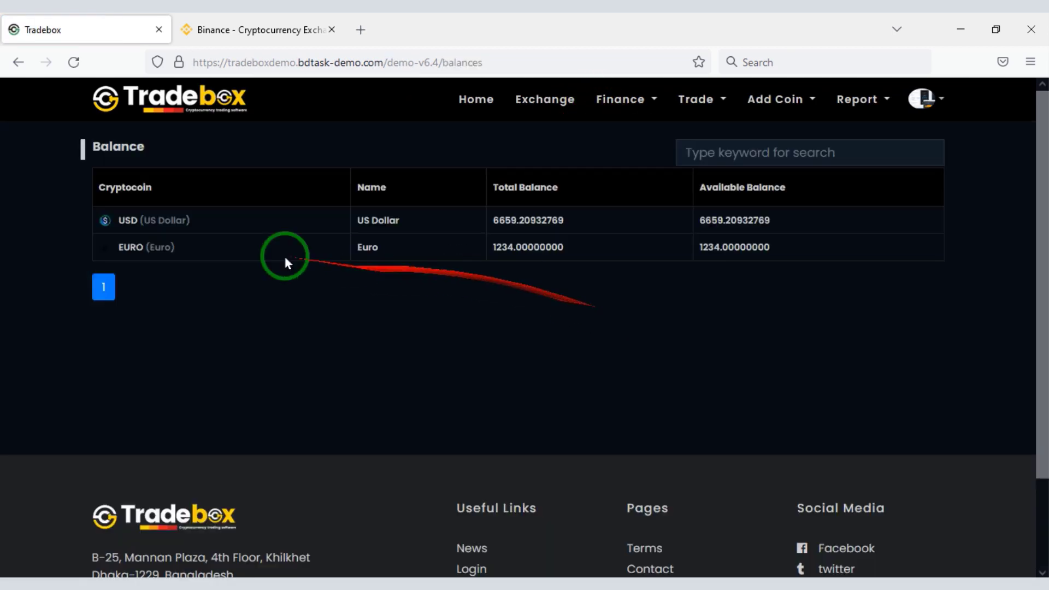
left_click(604, 100)
left_click(632, 159)
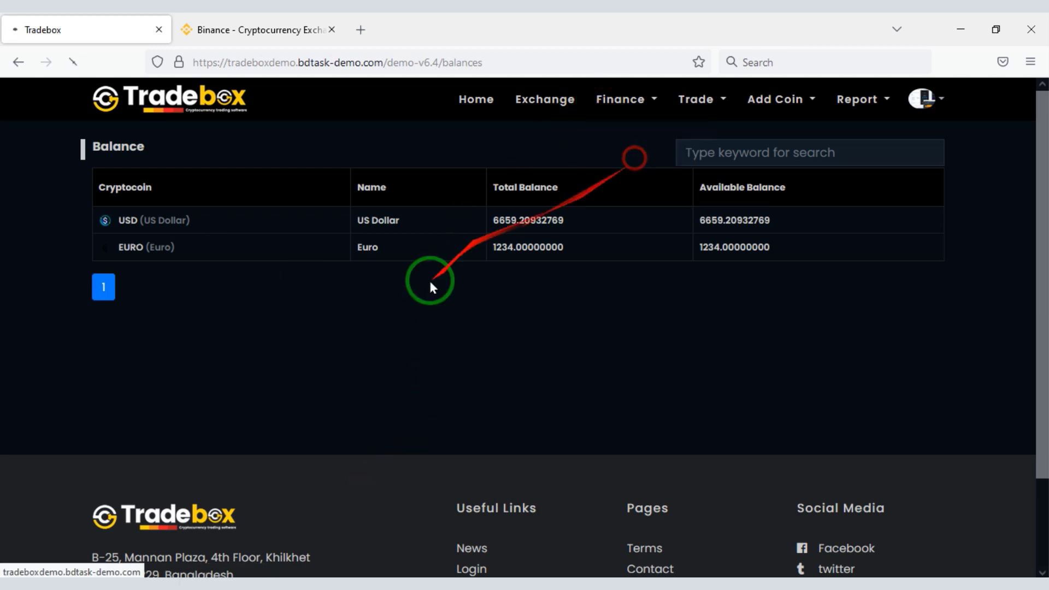
left_click(459, 347)
left_click(440, 394)
left_click(441, 375)
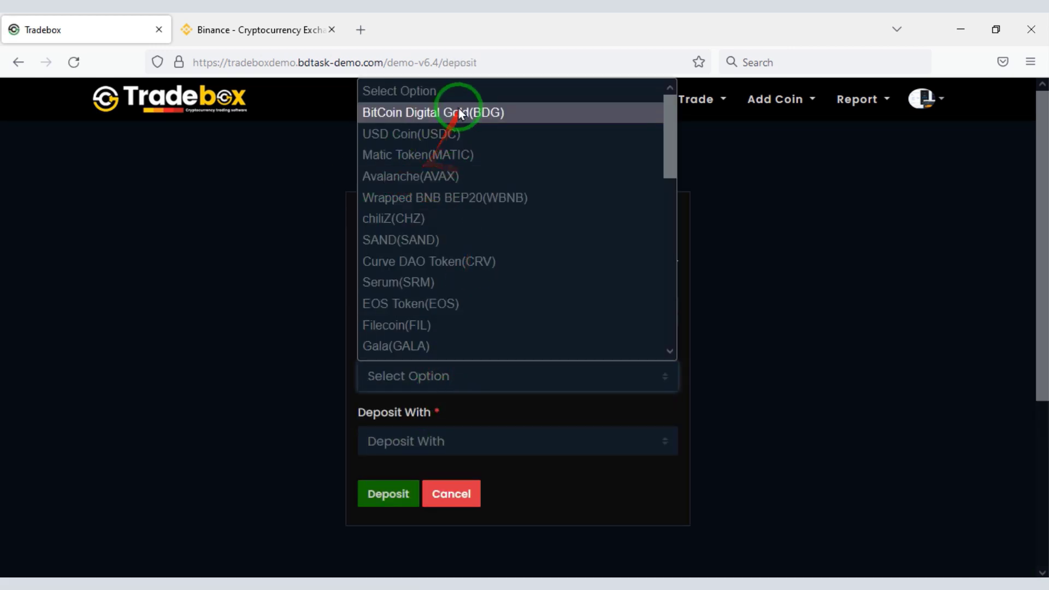
left_click(478, 113)
left_click(432, 445)
left_click(459, 489)
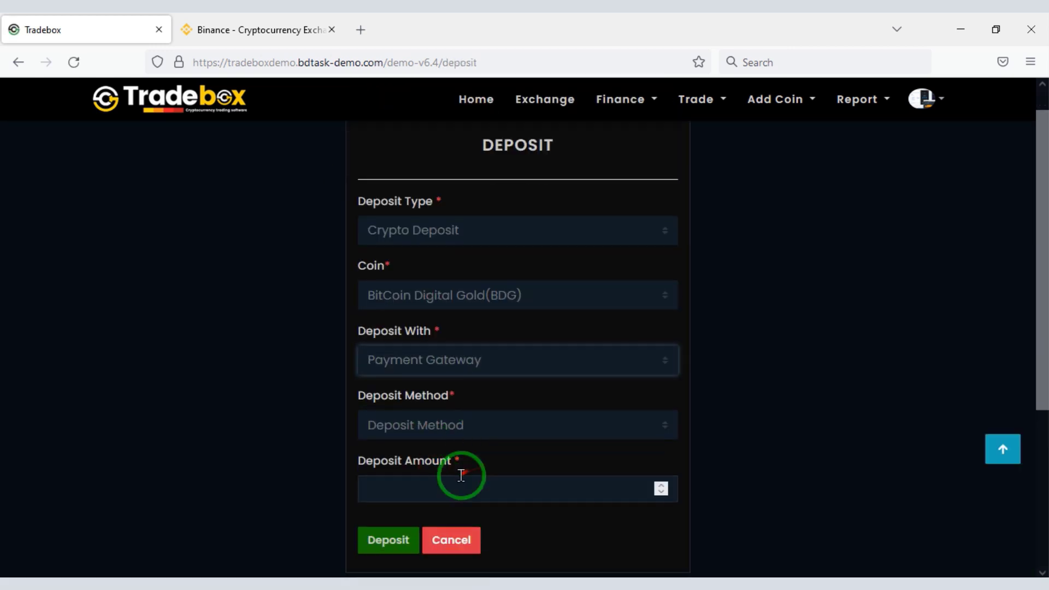
Enter a deposit amount of 20, leave the deposit method unchanged, and return home.
scroll(461, 475, "down", 2)
left_click(467, 306)
left_click(456, 368)
type("20")
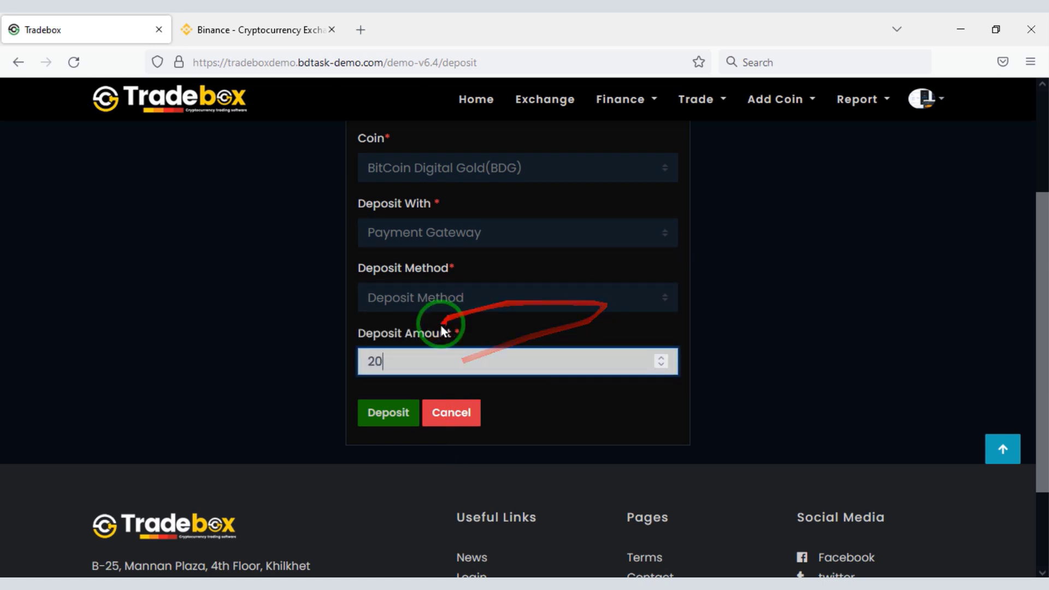
left_click(446, 299)
left_click(447, 326)
left_click(429, 407)
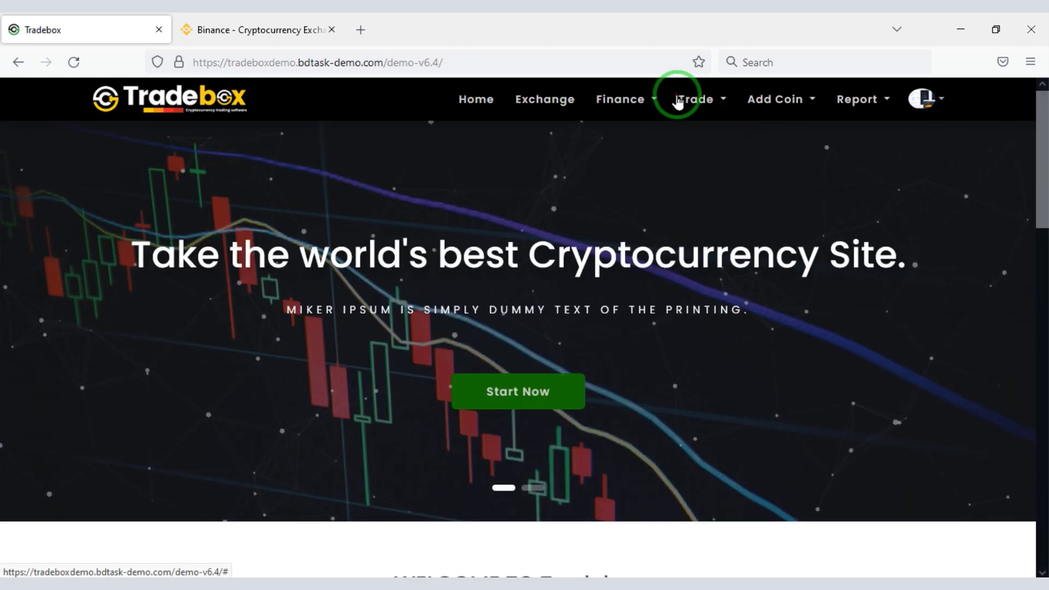
View the open order history, then start and cancel adding a new BEP20 coin.
left_click(679, 97)
left_click(713, 143)
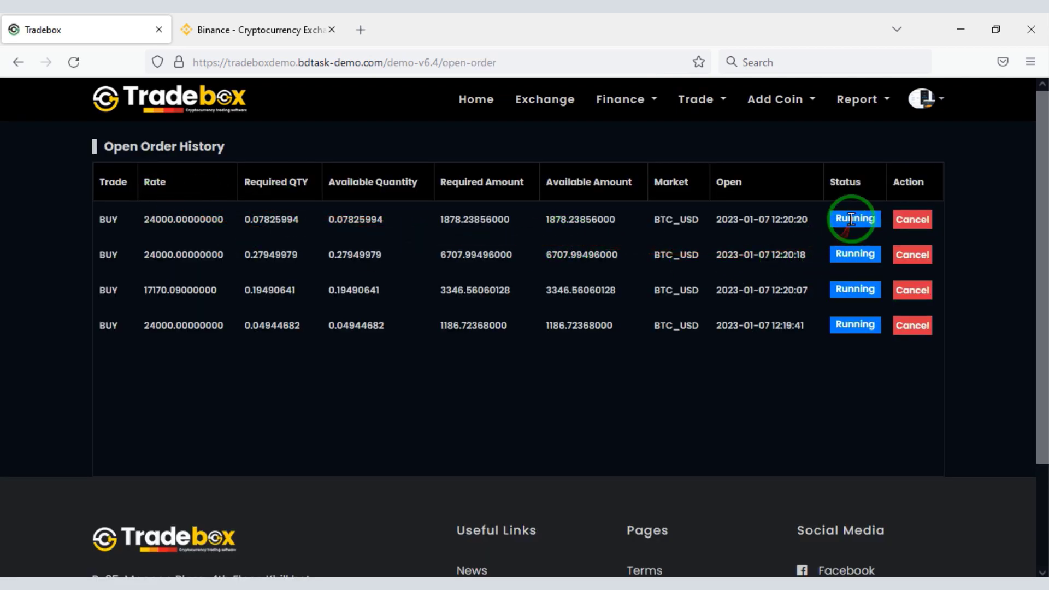
left_click(776, 121)
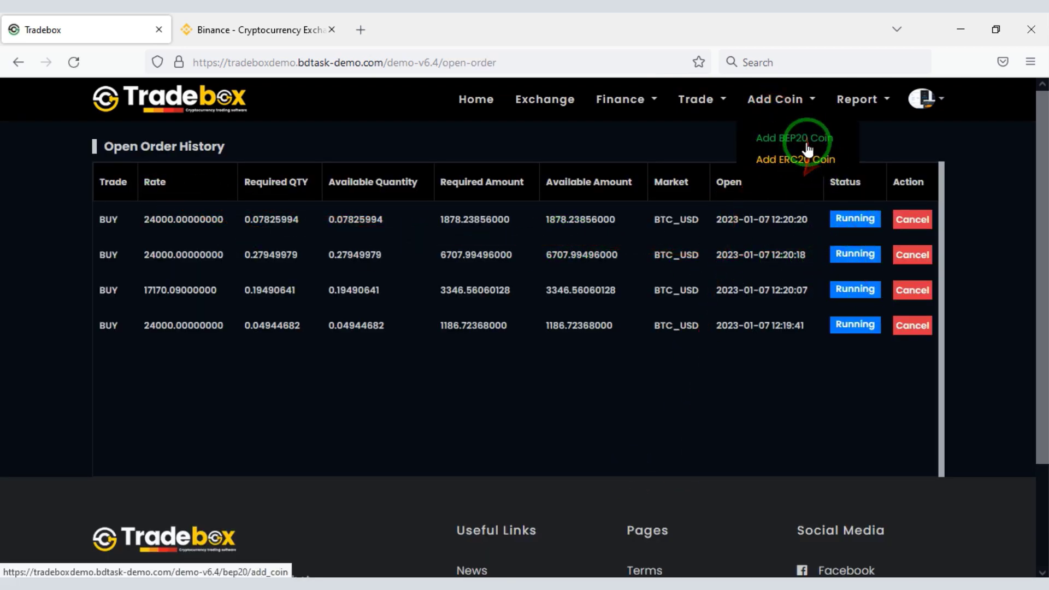
left_click(803, 145)
left_click(902, 212)
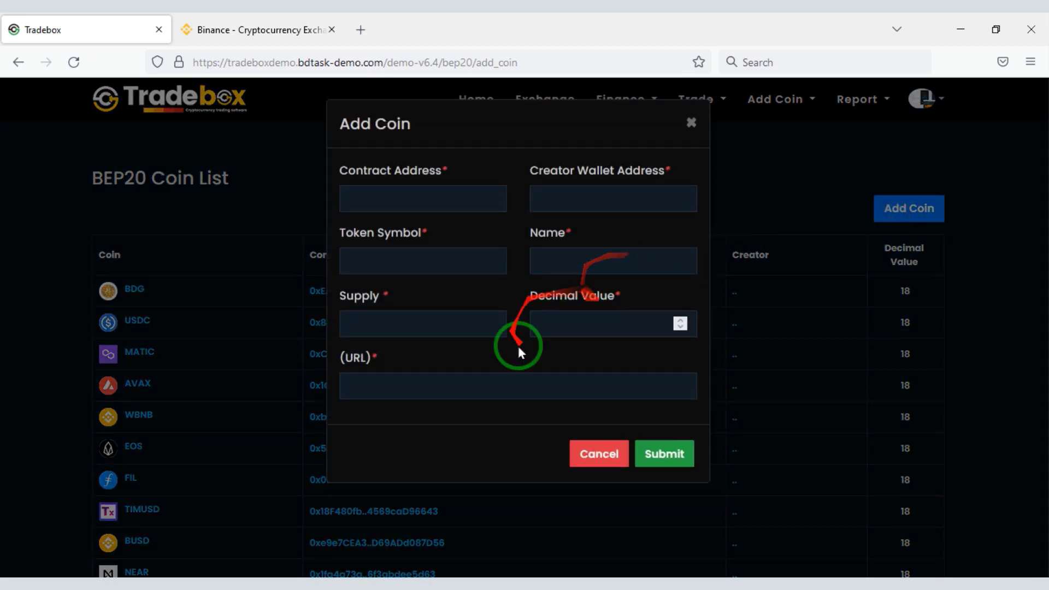
left_click(591, 457)
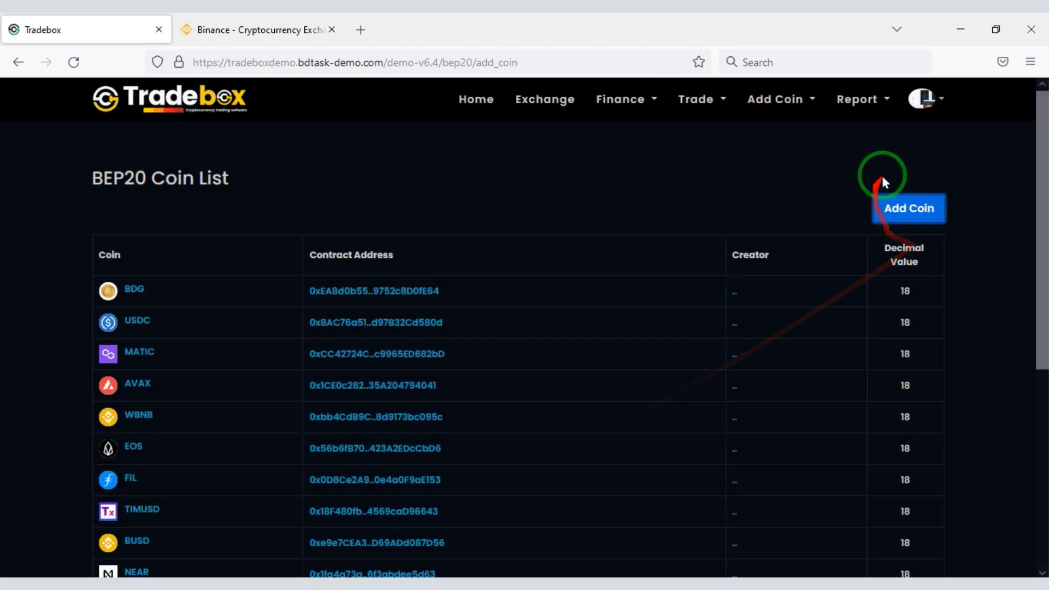
Go to the withdrawal form and bring up its withdraw type choices.
left_click(637, 109)
left_click(626, 183)
left_click(595, 275)
Set the withdrawal to Crypto Currency, USD Coin (USDC), Payment Gateway and CoinPayments.
left_click(494, 309)
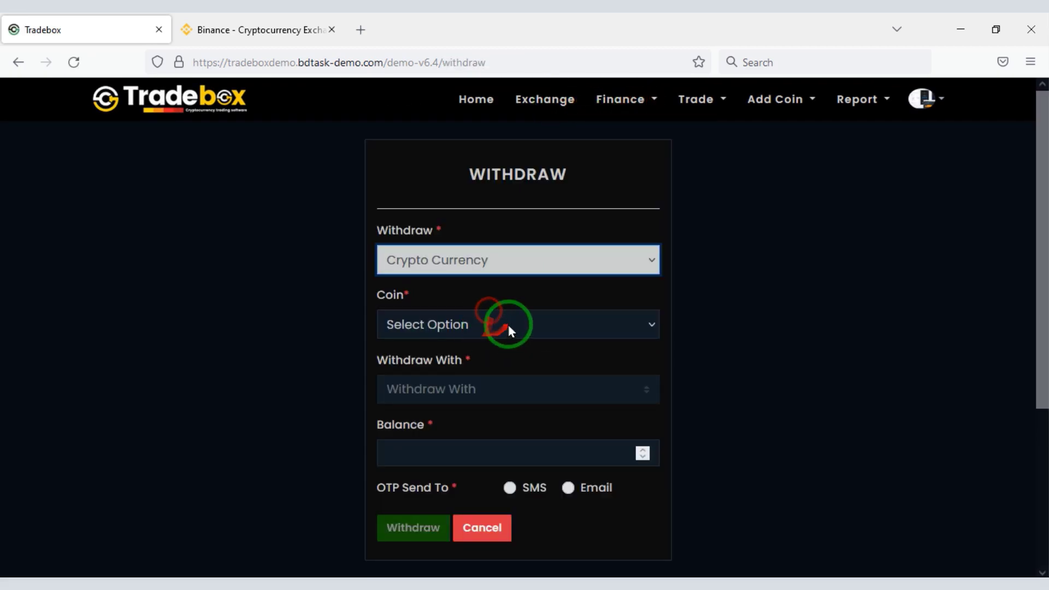
left_click(508, 328)
left_click(513, 397)
left_click(465, 383)
left_click(464, 433)
left_click(500, 454)
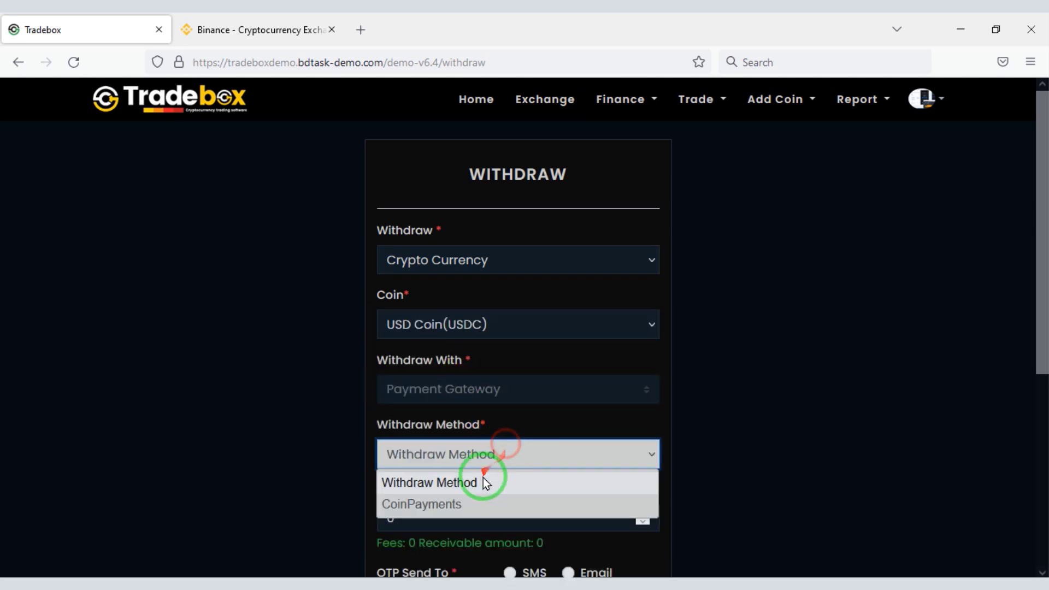
left_click(468, 504)
Select the wallet address field and choose SMS for the one-time code.
scroll(592, 502, "down", 1)
scroll(433, 499, "up", 1)
left_click(481, 516)
scroll(1038, 273, "down", 6)
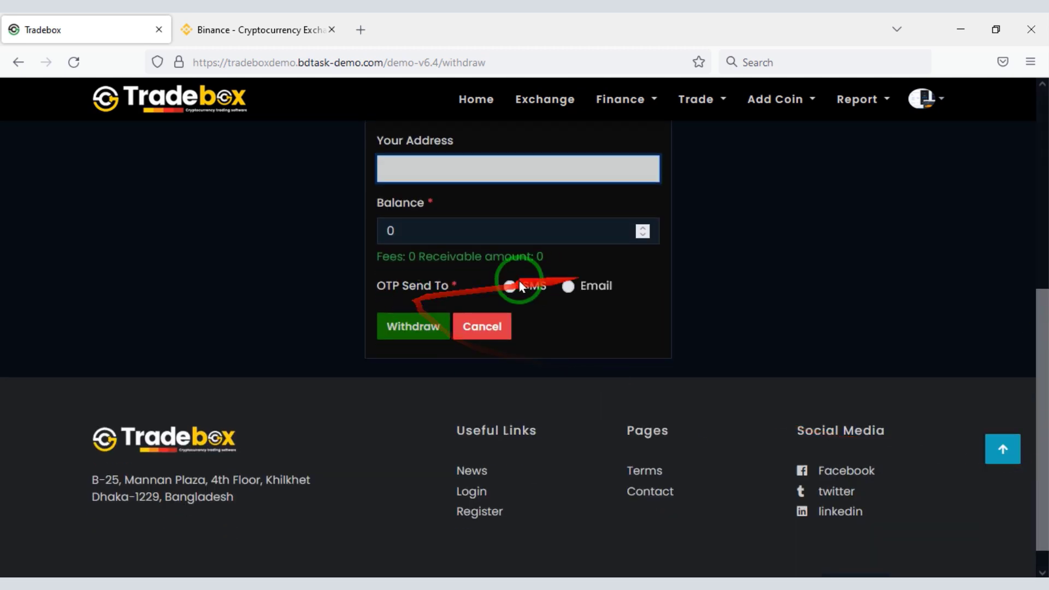
left_click(520, 285)
scroll(820, 293, "down", 1)
Copy the affiliate link from the user profile page.
left_click(912, 105)
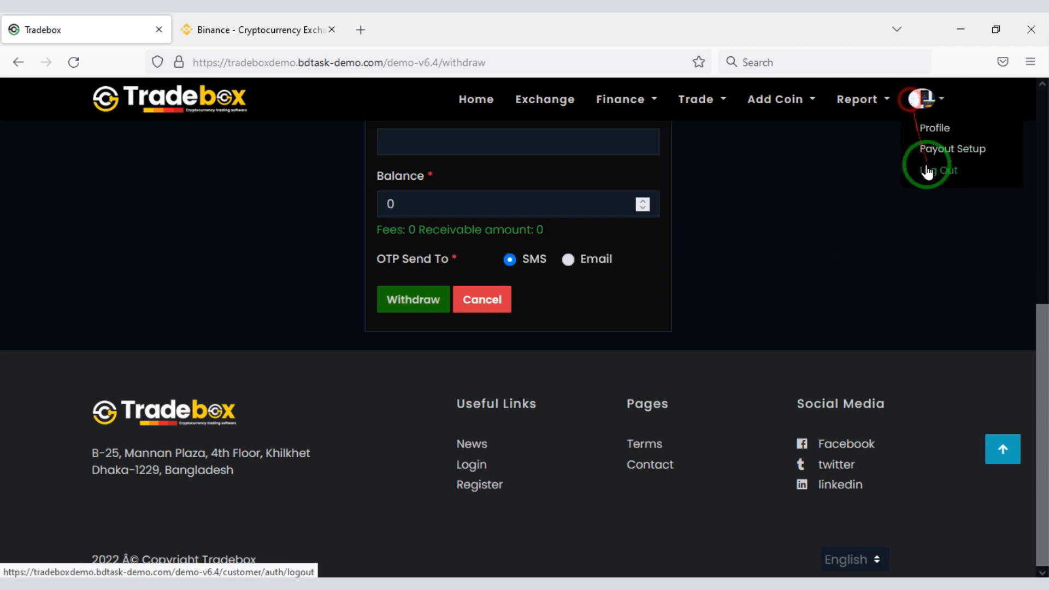
left_click(934, 132)
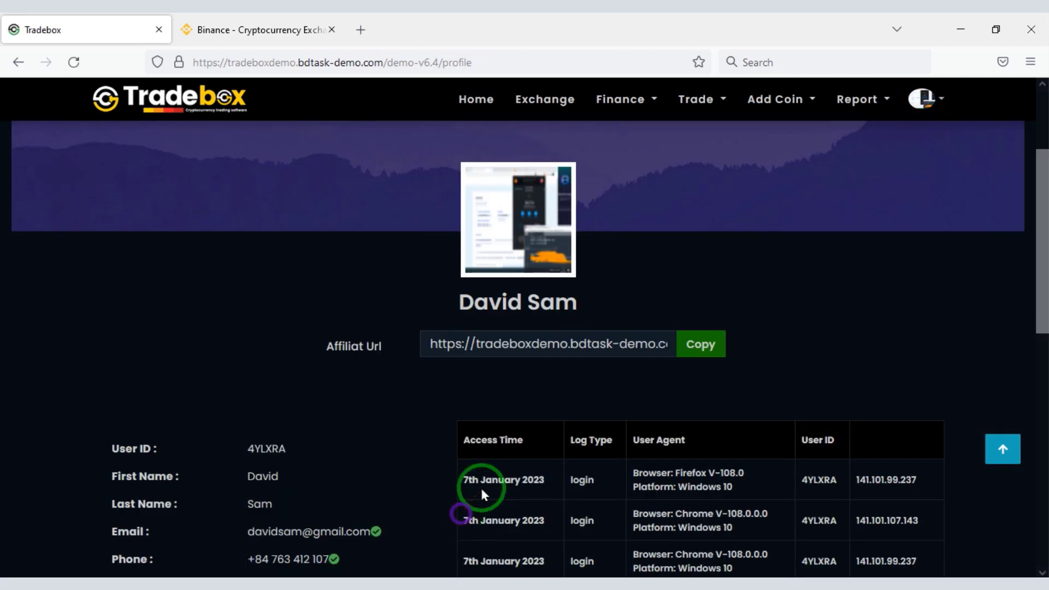
left_click(703, 349)
mouse_move(1042, 211)
left_mouse_down()
mouse_move(1042, 394)
mouse_move(1041, 230)
left_mouse_up()
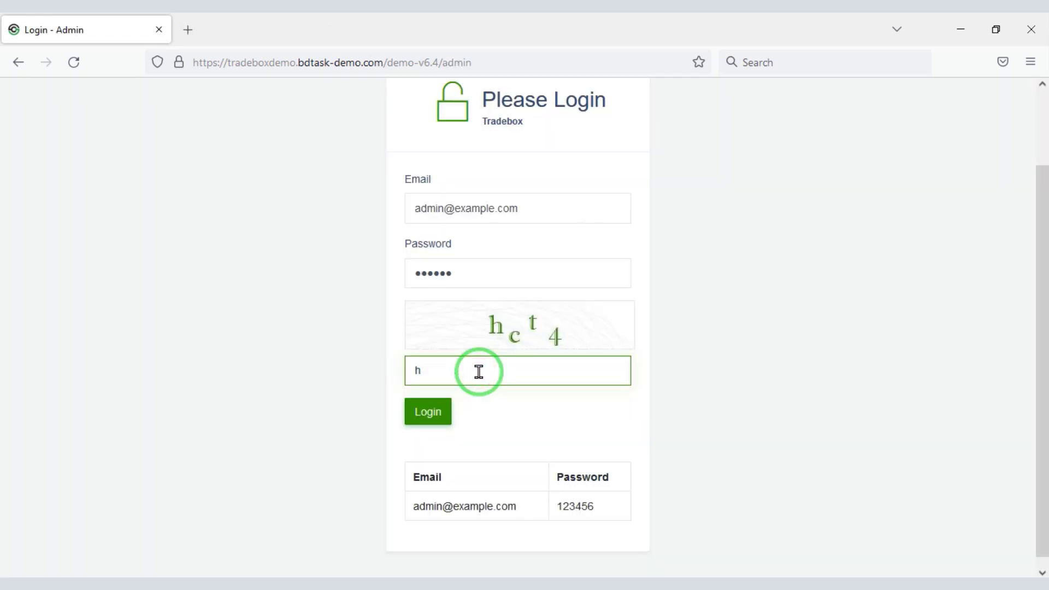
Sign in to the admin dashboard and expand the Finance and Trade menus.
left_click(436, 421)
left_click_drag(1042, 246, 1045, 129)
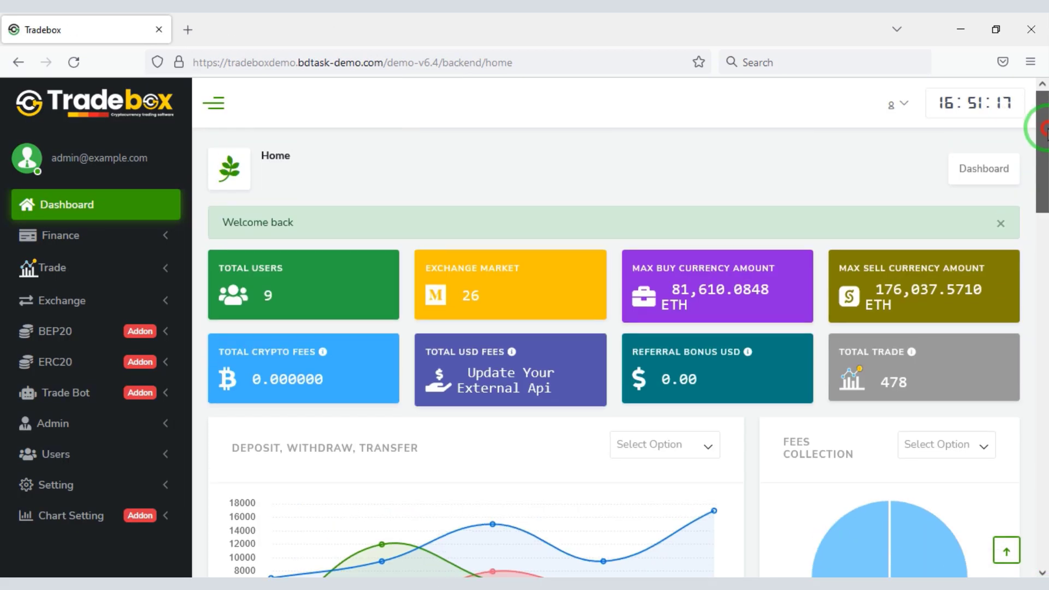
left_click_drag(187, 234, 189, 273)
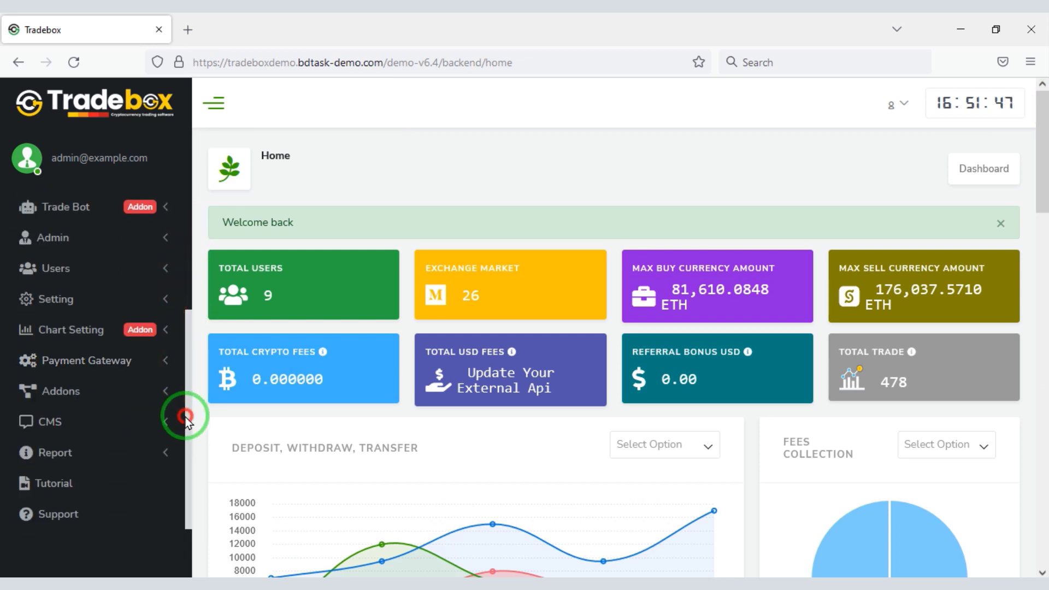
left_click_drag(187, 504, 188, 356)
left_click(144, 238)
left_click(142, 399)
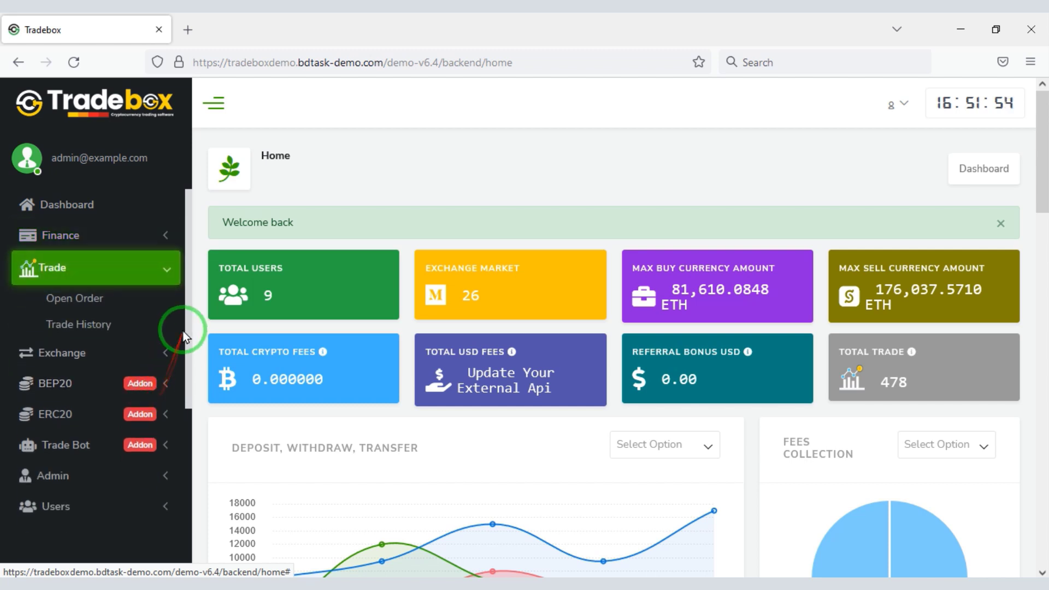
Expand the BEP20, ERC20, Trade Bot and Chart Setting sidebar sections.
scroll(164, 350, "down", 1)
left_click(159, 353)
left_click(145, 383)
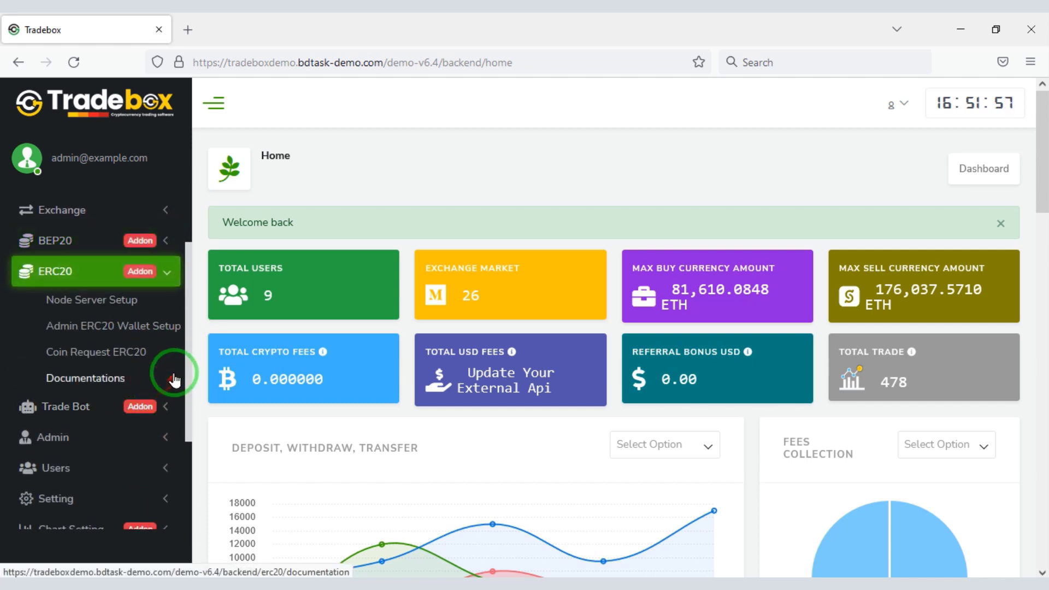
left_click(174, 415)
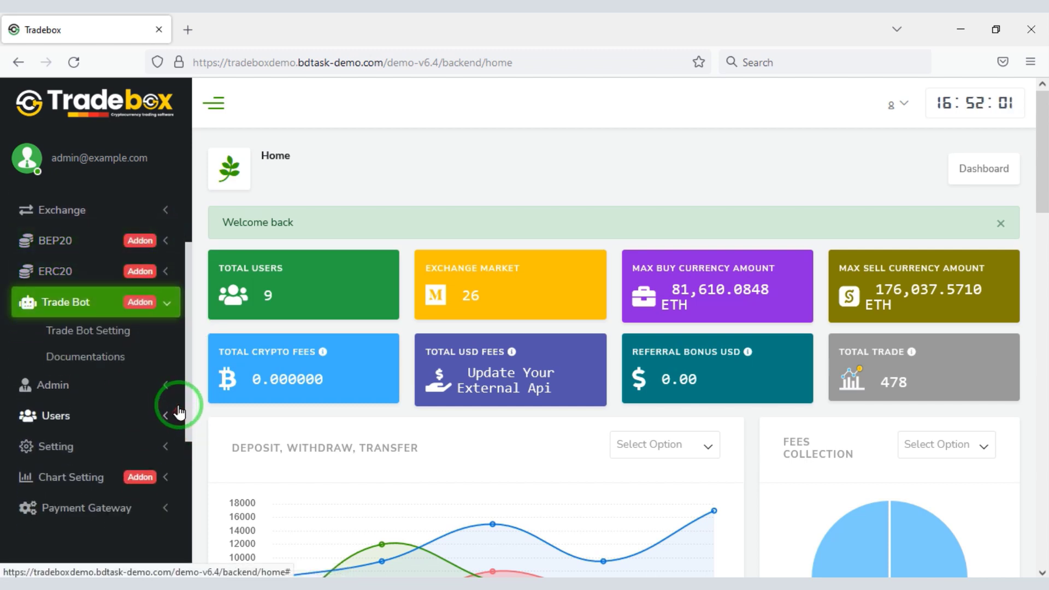
scroll(183, 403, "down", 3)
left_click(156, 353)
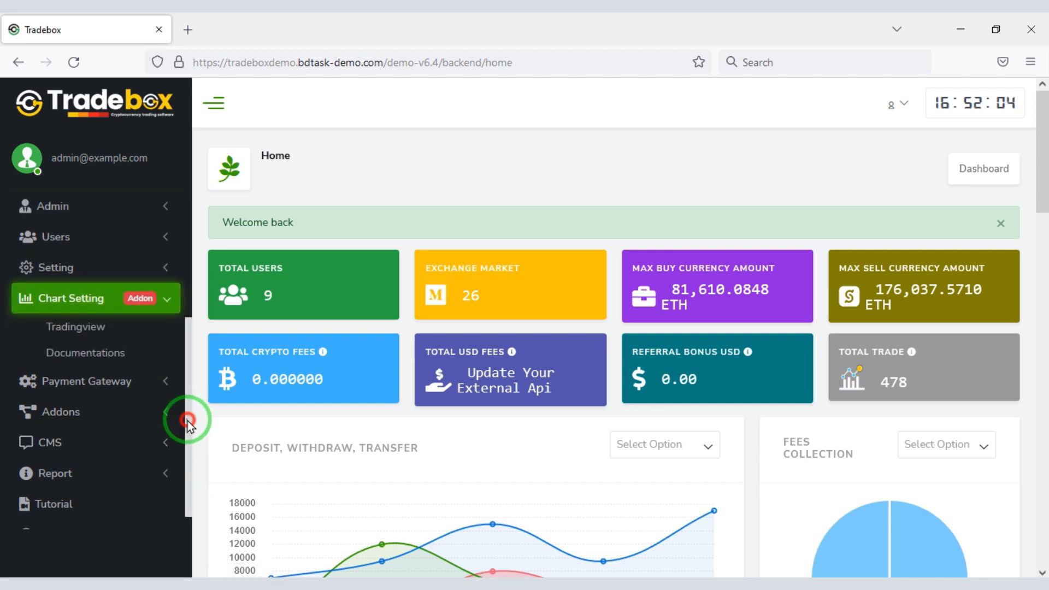
Show the Payment Gateway and Setting sub-items, then re-expand Trade and Finance.
scroll(181, 410, "down", 1)
left_click(150, 358)
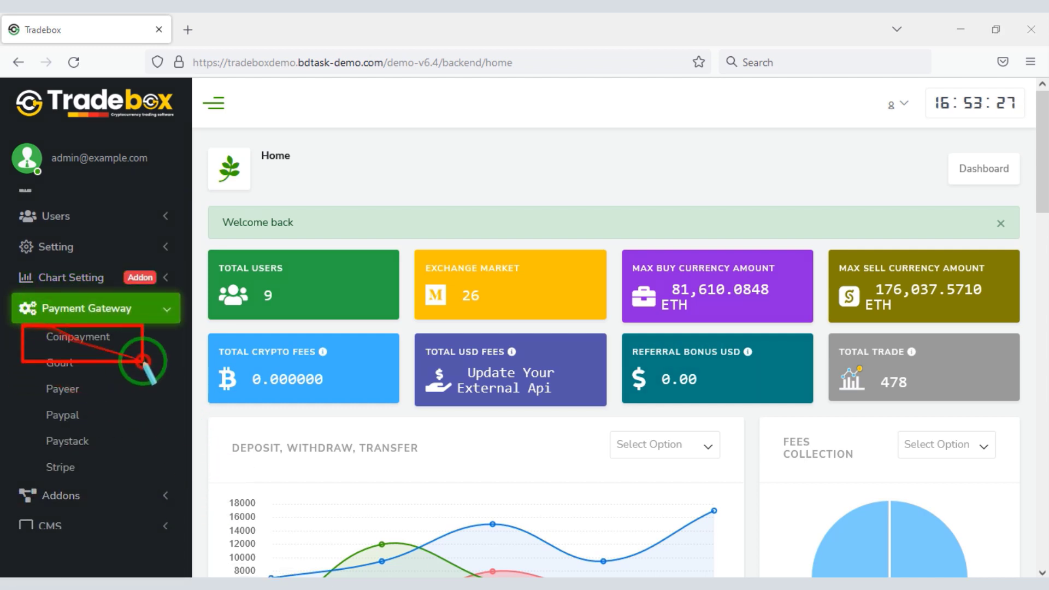
left_click_drag(143, 361, 145, 467)
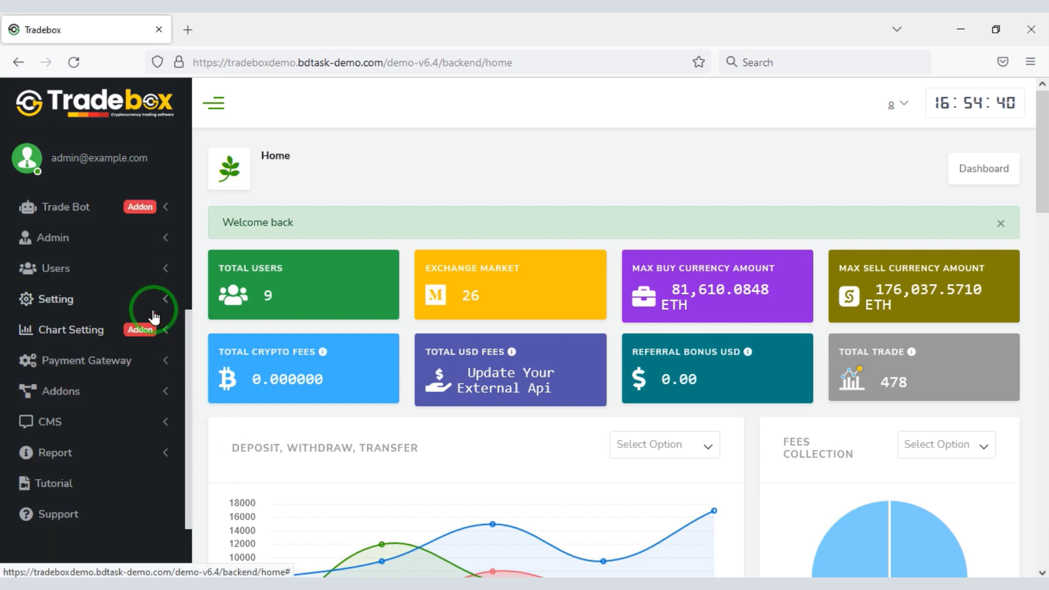
left_click(150, 301)
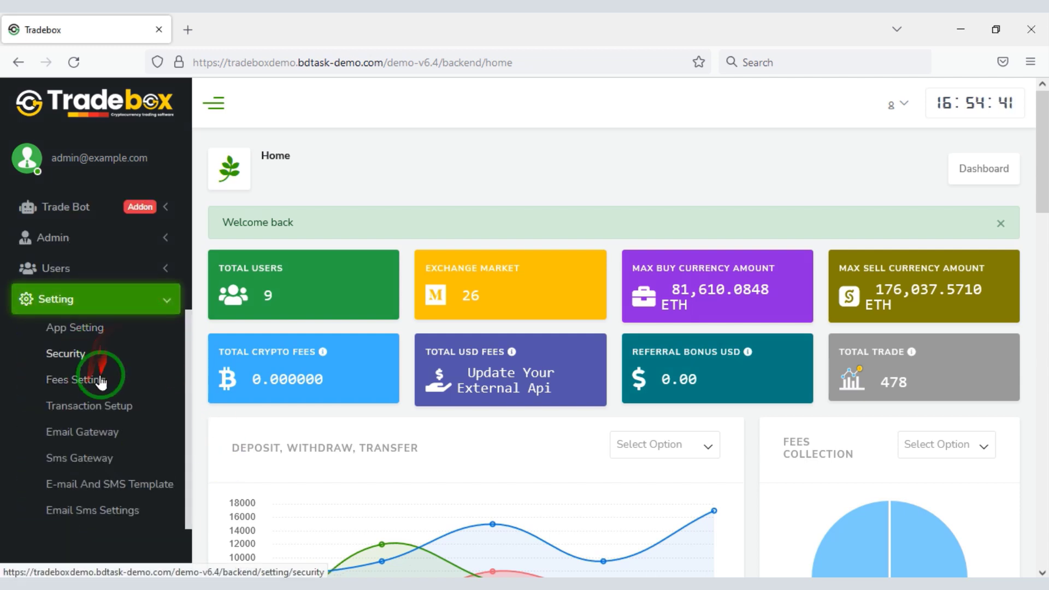
left_click_drag(191, 409, 140, 264)
left_click(141, 265)
left_click(140, 227)
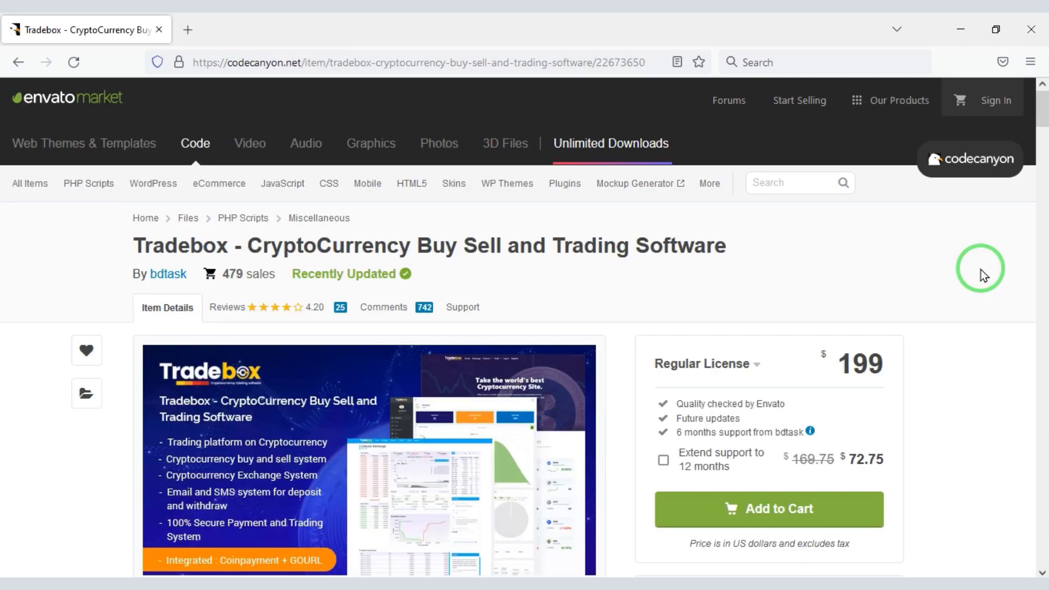
Bring the CodeCanyon Tradebox page to its top, showing the $199 Regular License and version 6.4.
scroll(982, 270, "down", 3)
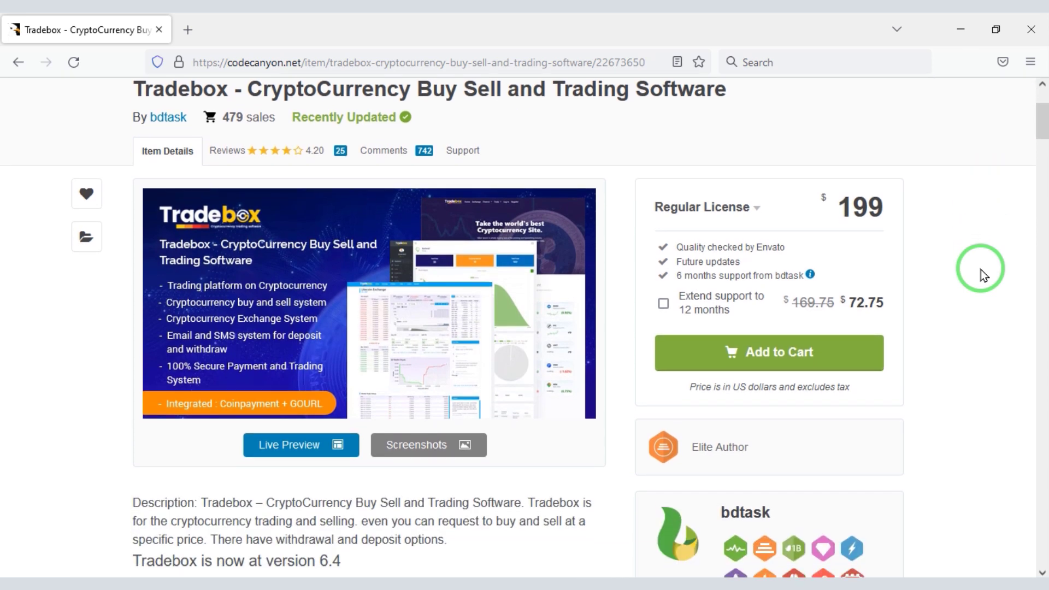
scroll(982, 270, "up", 1)
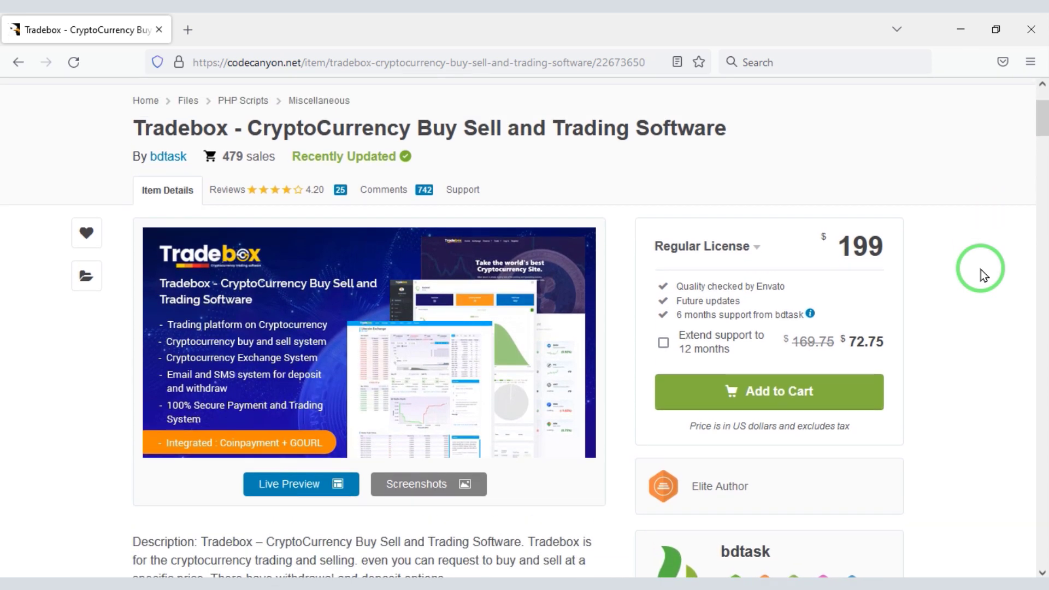
mouse_move(117, 106)
left_mouse_down()
mouse_move(437, 147)
mouse_move(744, 145)
left_mouse_up()
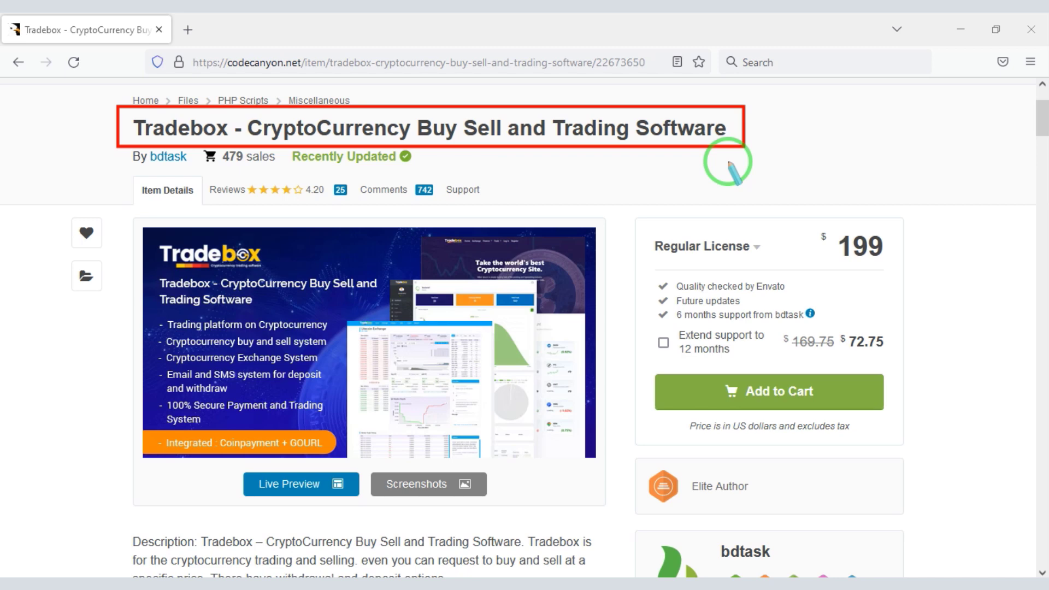
left_click(730, 173)
Scroll through the Tradebox listing's demo links, server requirements, flowcharts and feature list.
scroll(730, 174, "down", 10)
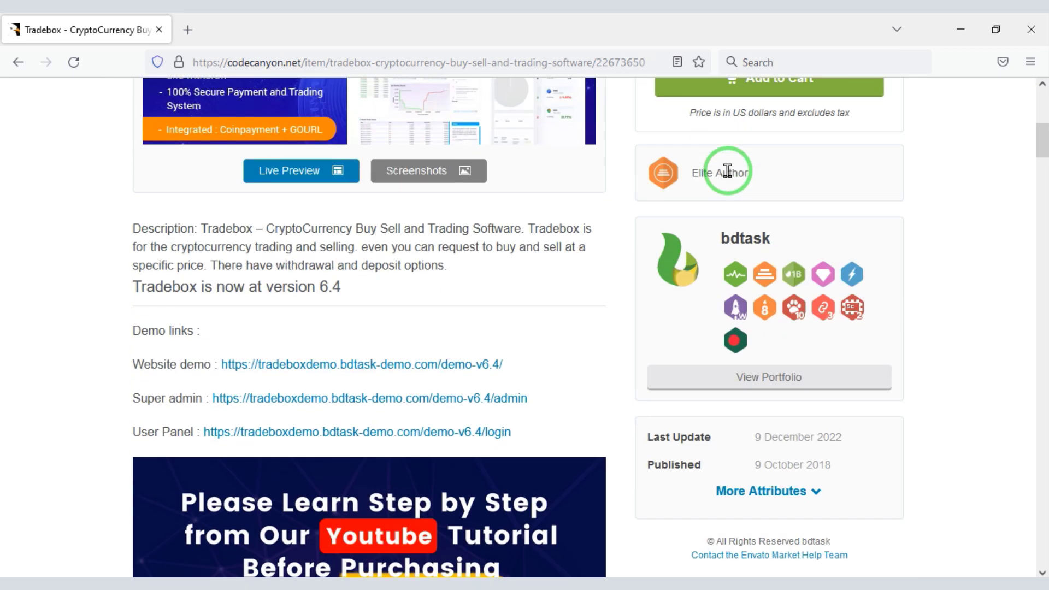
scroll(730, 174, "down", 4)
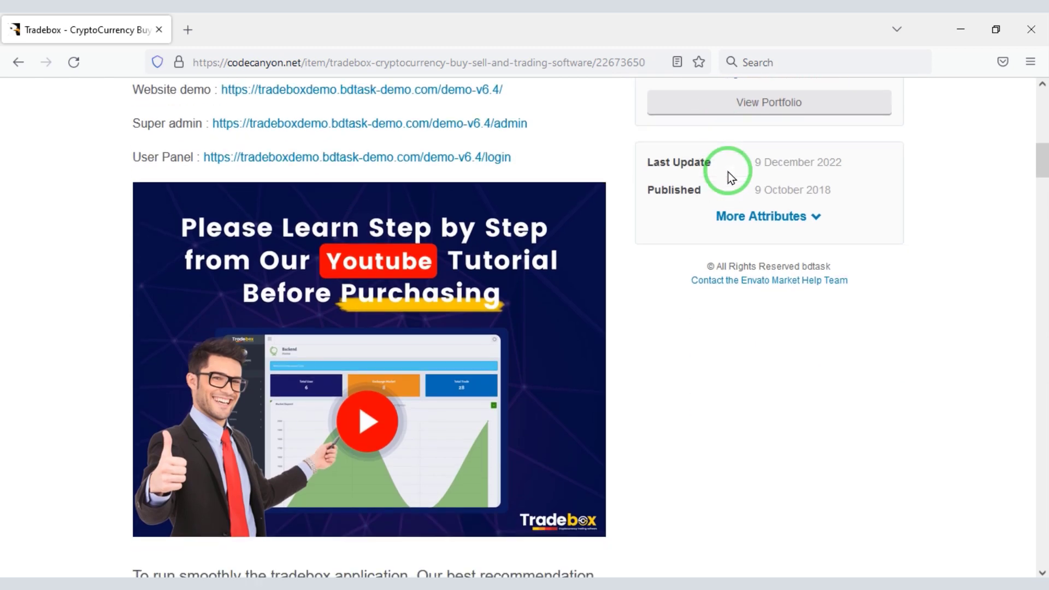
scroll(729, 173, "down", 6)
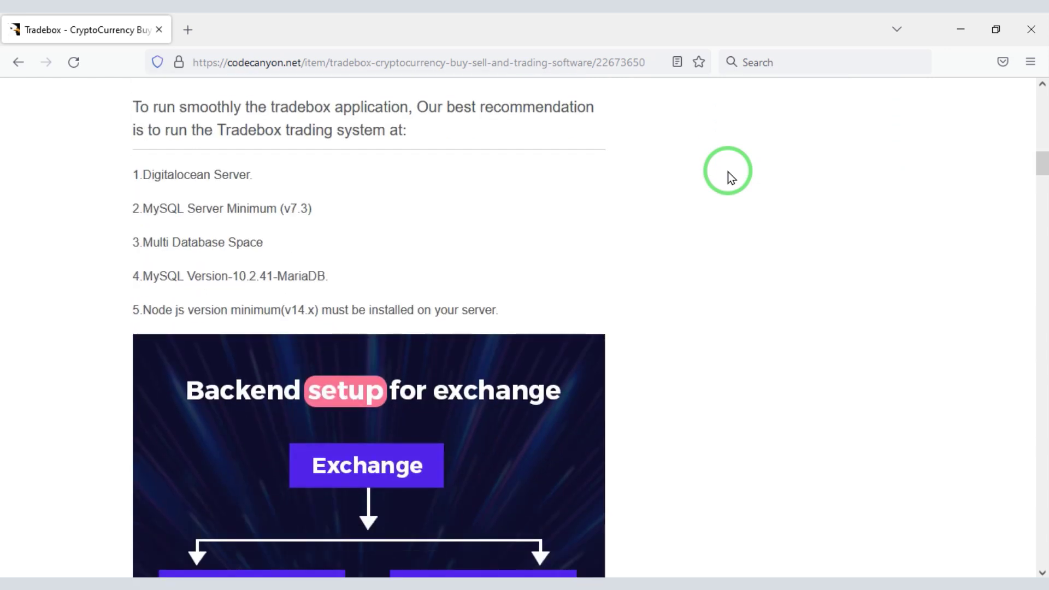
scroll(730, 174, "down", 6)
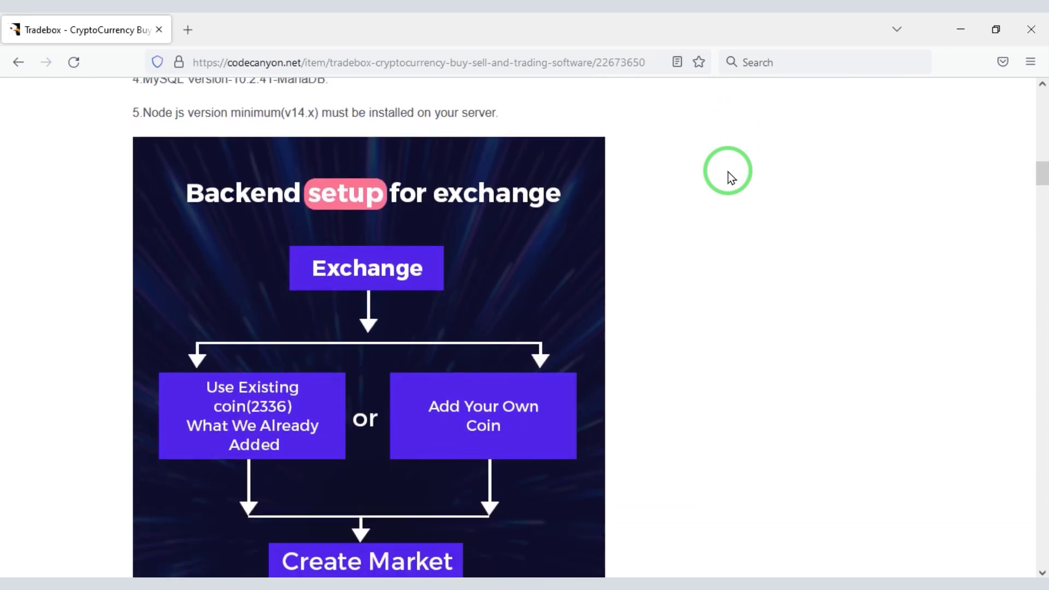
scroll(732, 177, "down", 6)
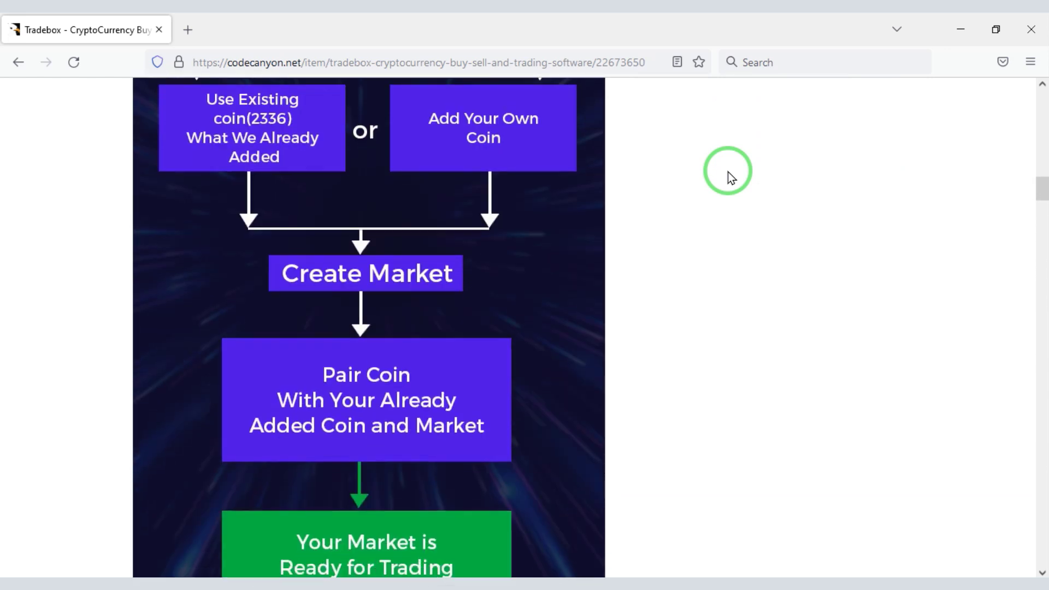
scroll(732, 178, "down", 7)
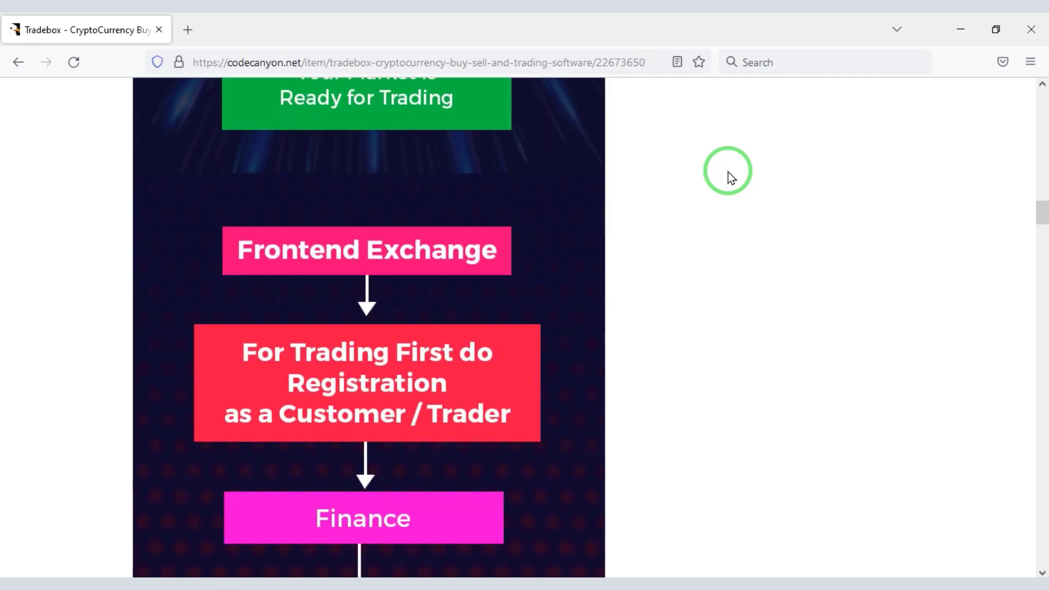
scroll(731, 178, "down", 8)
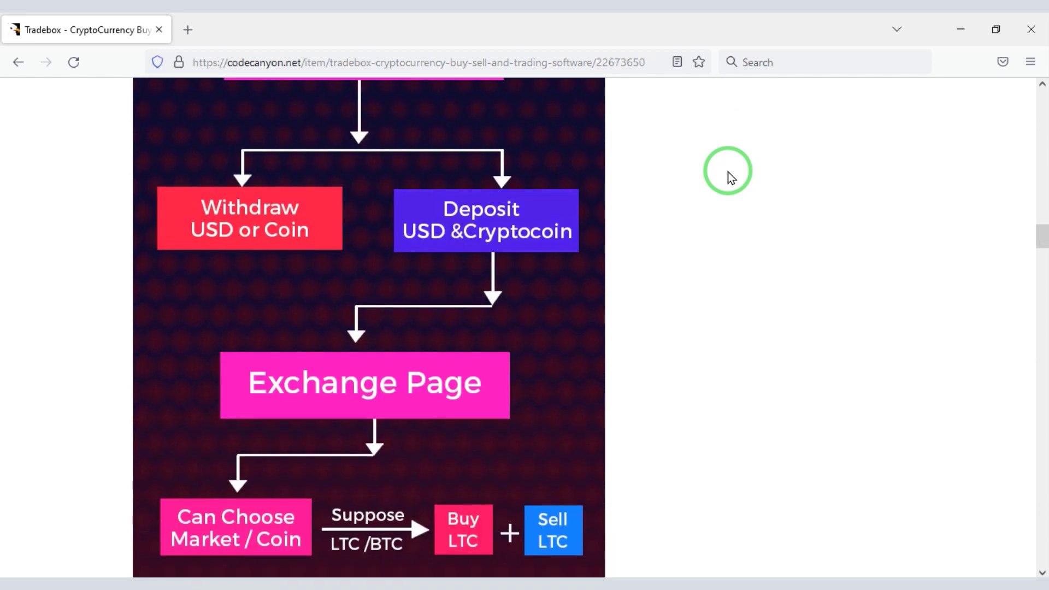
scroll(731, 177, "down", 10)
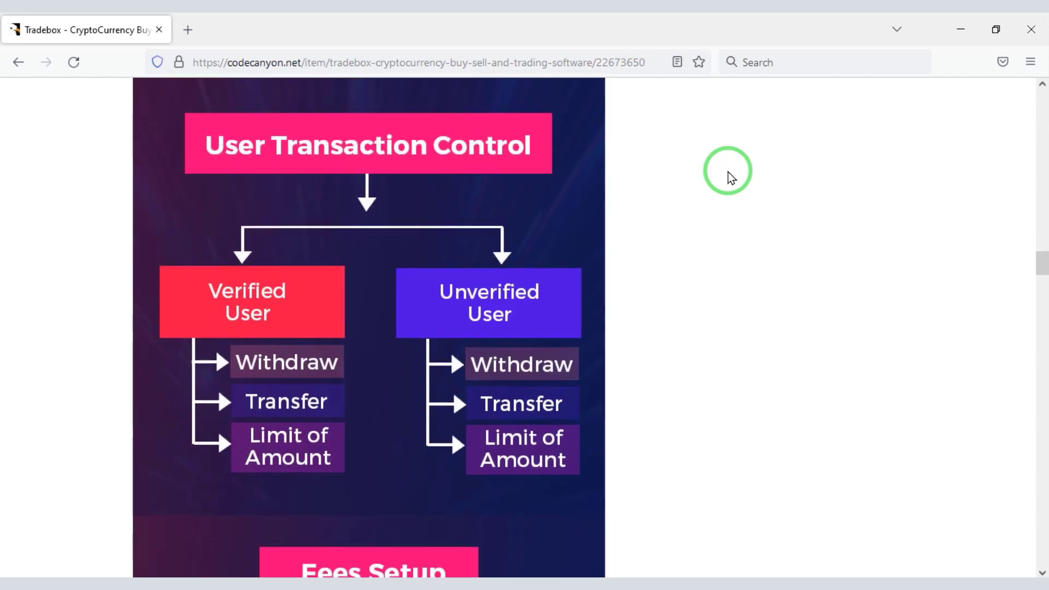
scroll(732, 177, "down", 4)
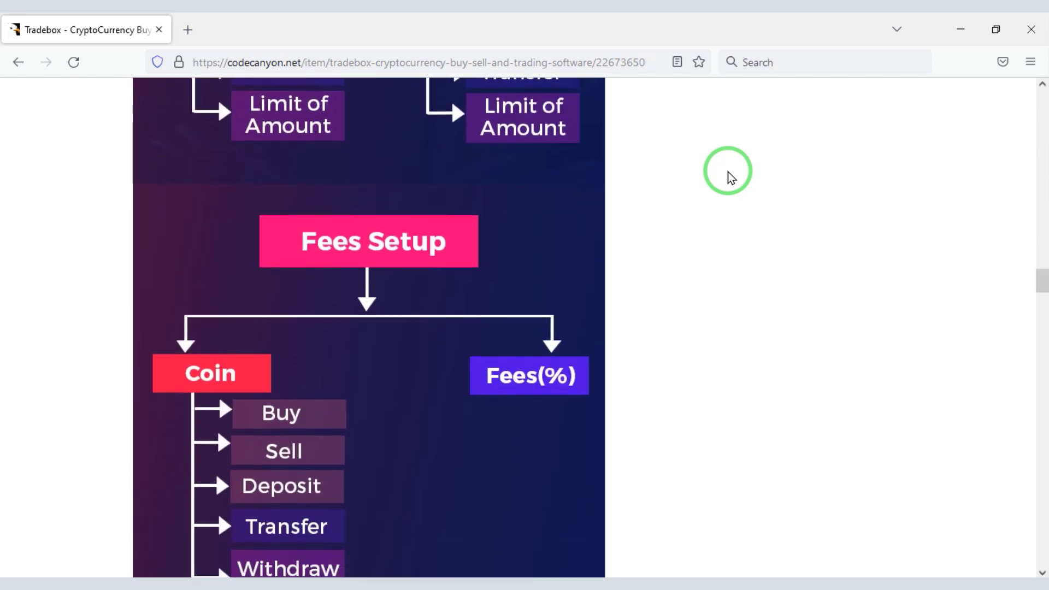
scroll(732, 178, "down", 5)
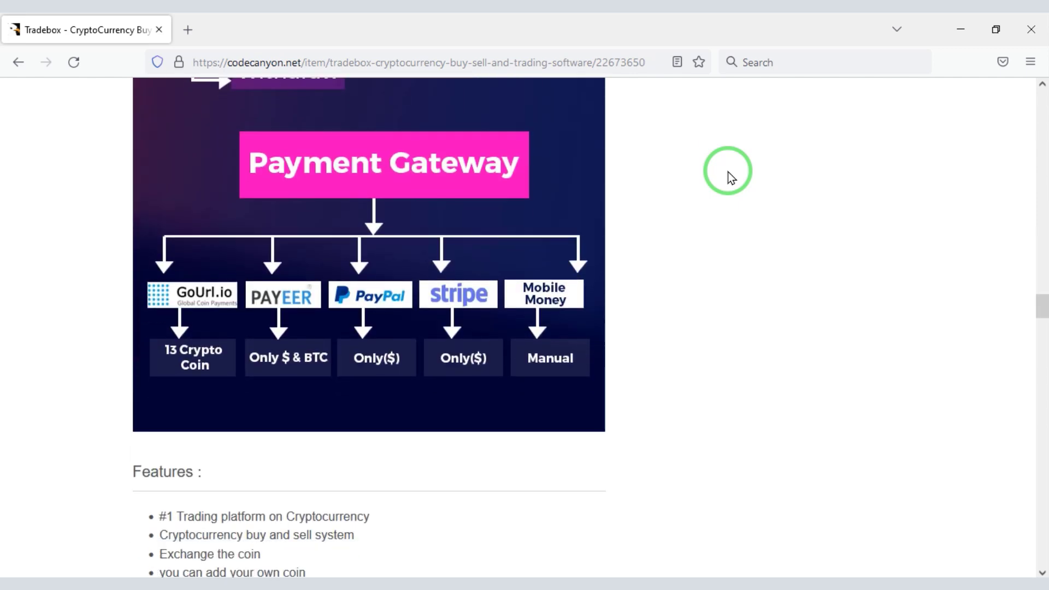
scroll(590, 498, "down", 20)
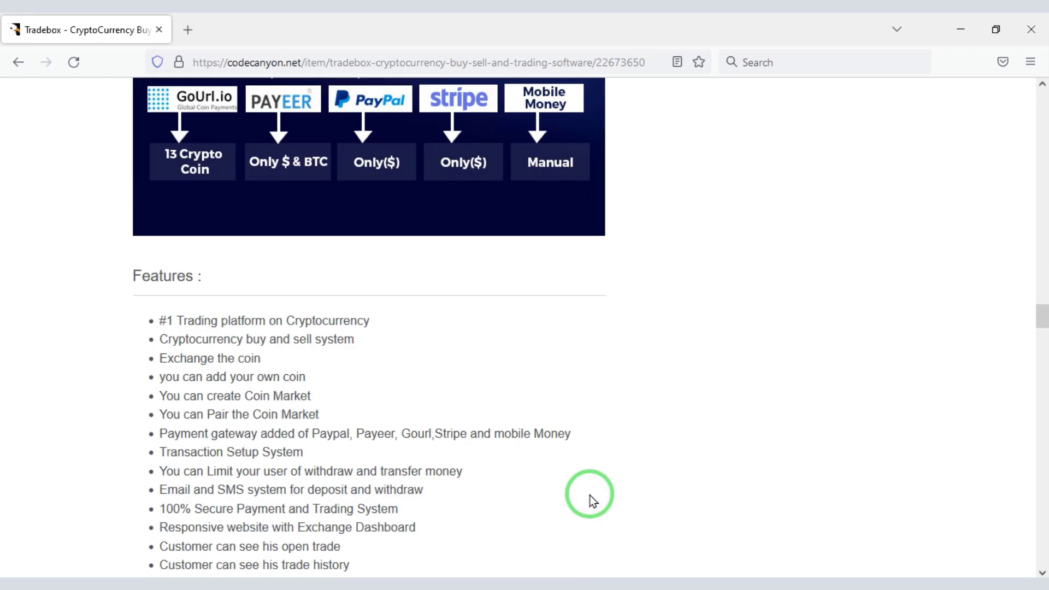
scroll(591, 499, "up", 20)
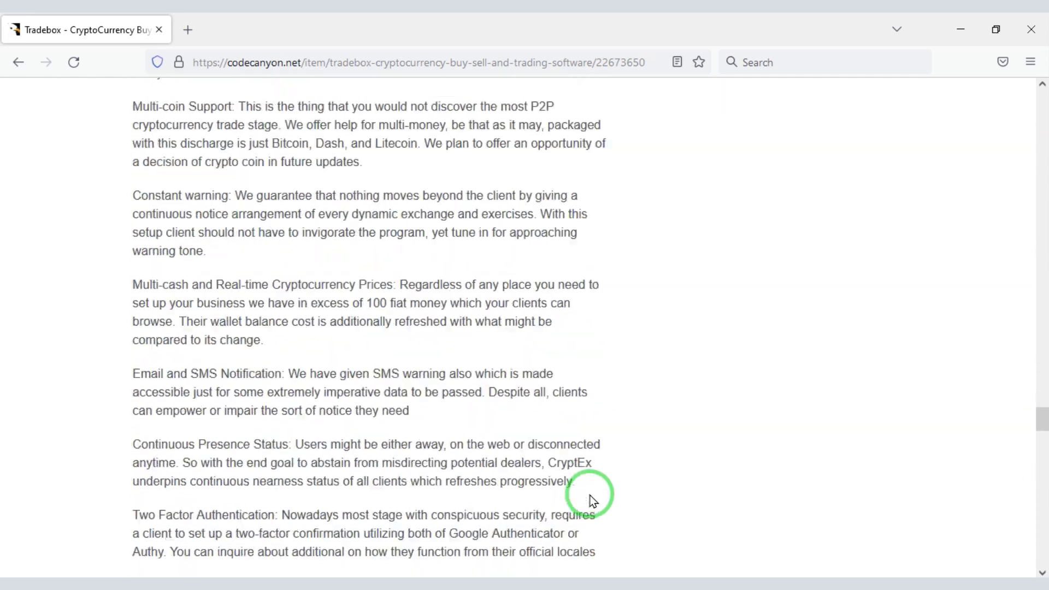
scroll(588, 492, "up", 20)
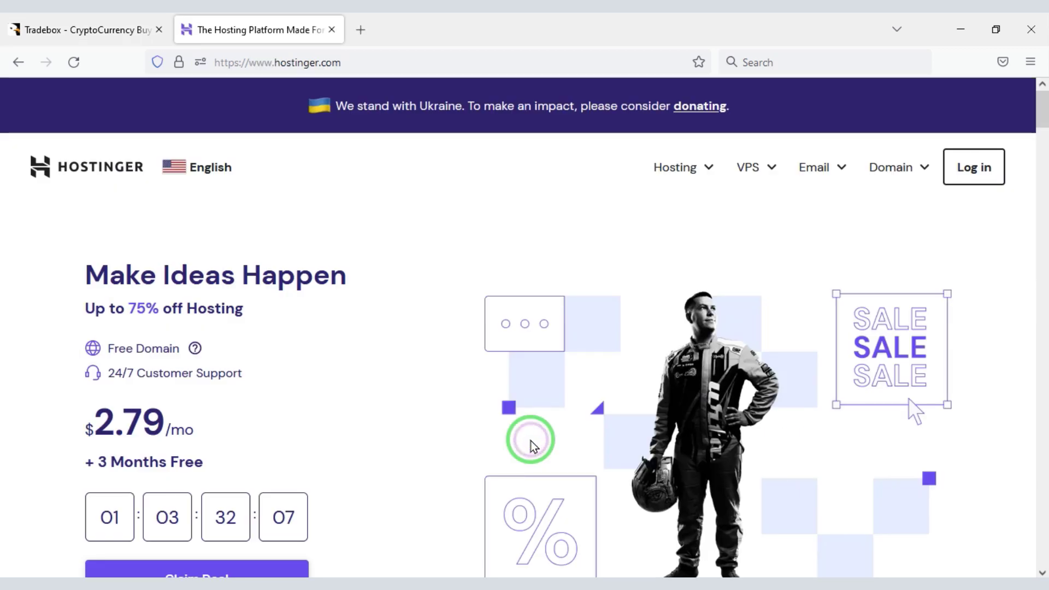
scroll(531, 442, "down", 1)
Look over Hostinger's $2.79/mo Web Hosting card and All-In-One section, then return to the top.
scroll(533, 445, "down", 3)
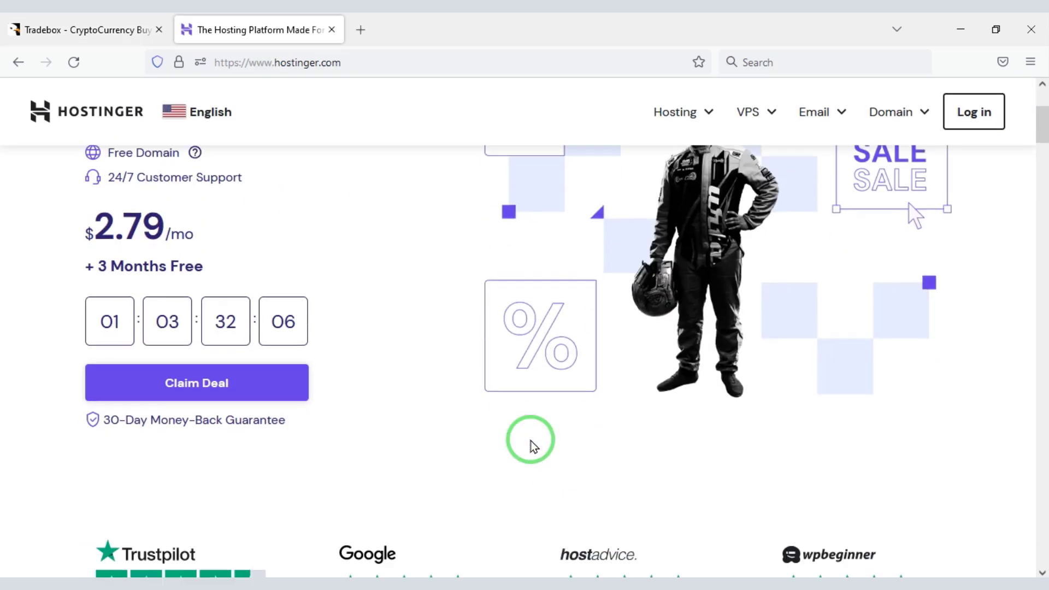
scroll(533, 446, "down", 5)
scroll(533, 446, "down", 1)
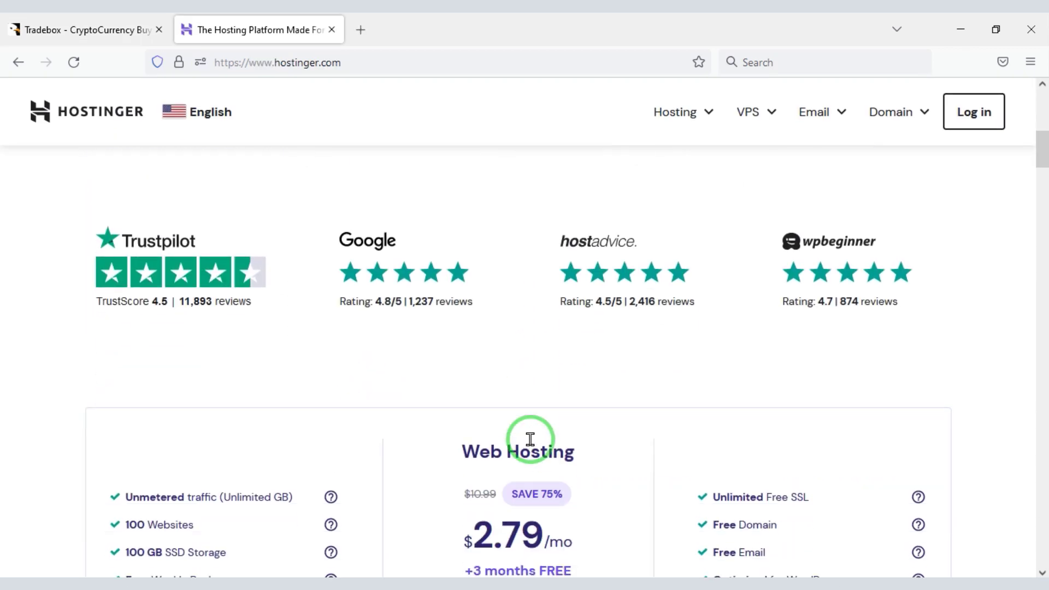
scroll(530, 440, "down", 6)
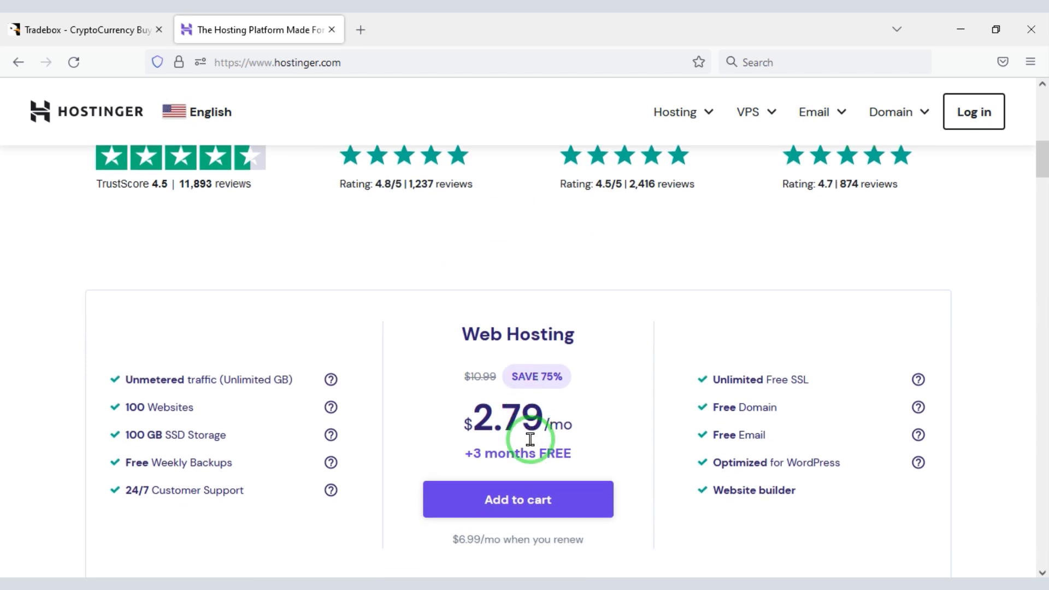
scroll(530, 440, "down", 4)
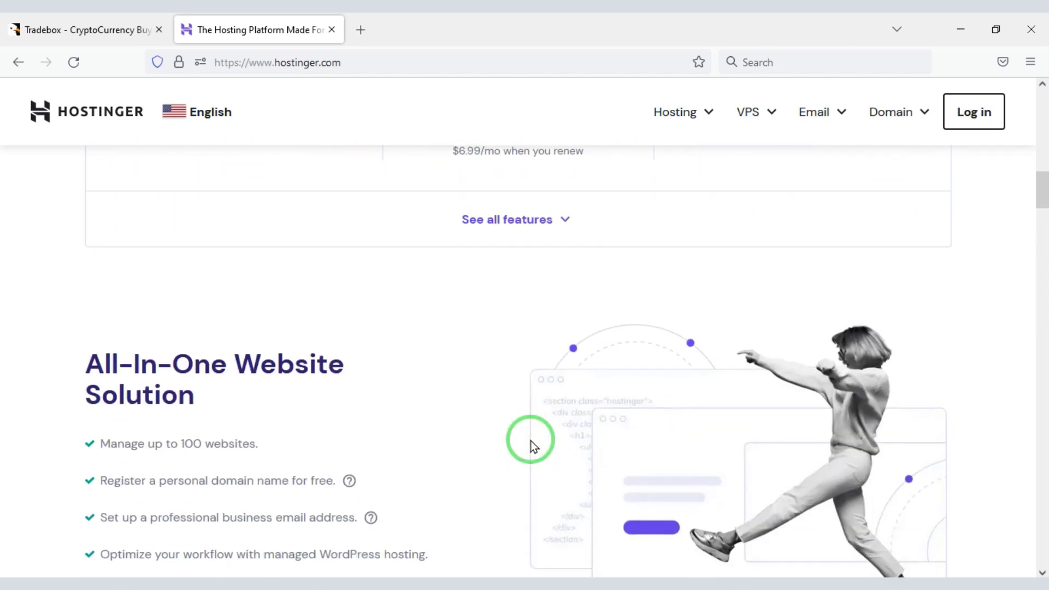
scroll(533, 446, "down", 1)
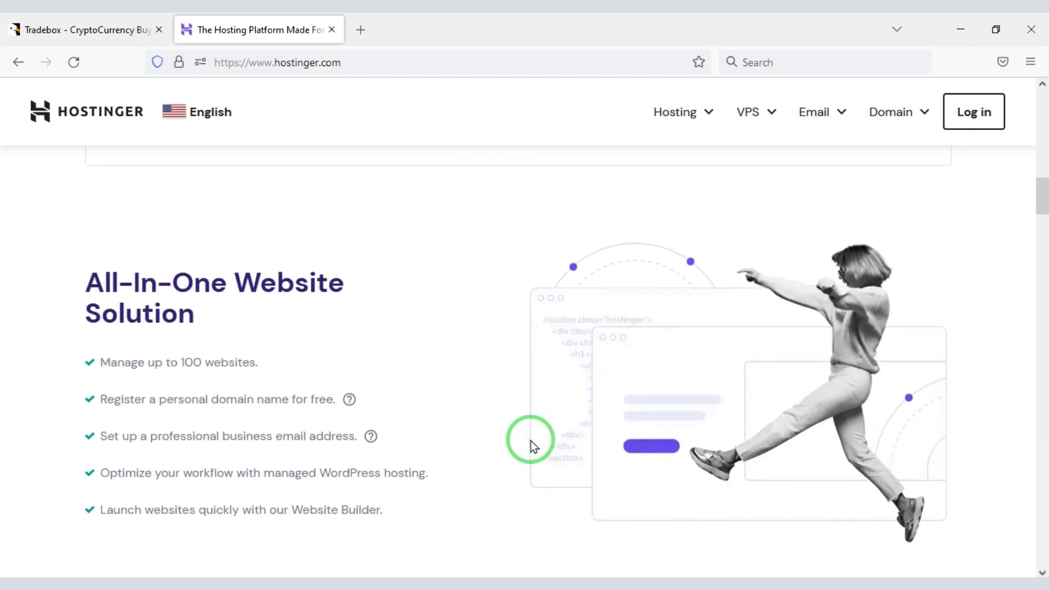
scroll(533, 445, "up", 15)
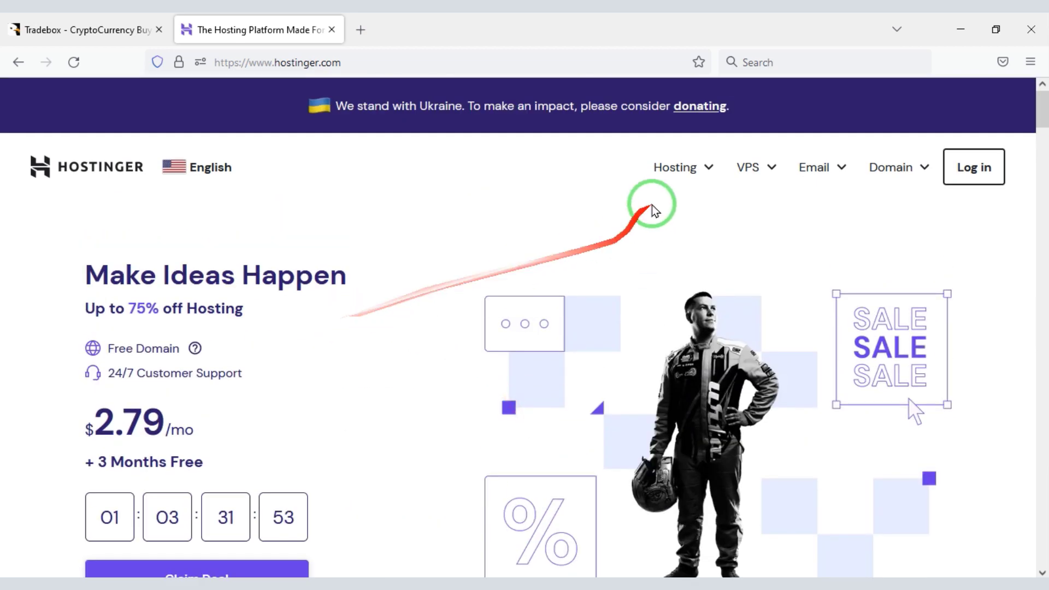
left_click(683, 168)
Go to the Web Hosting plans and mark the Free Domain perk on the plan cards.
left_click(655, 232)
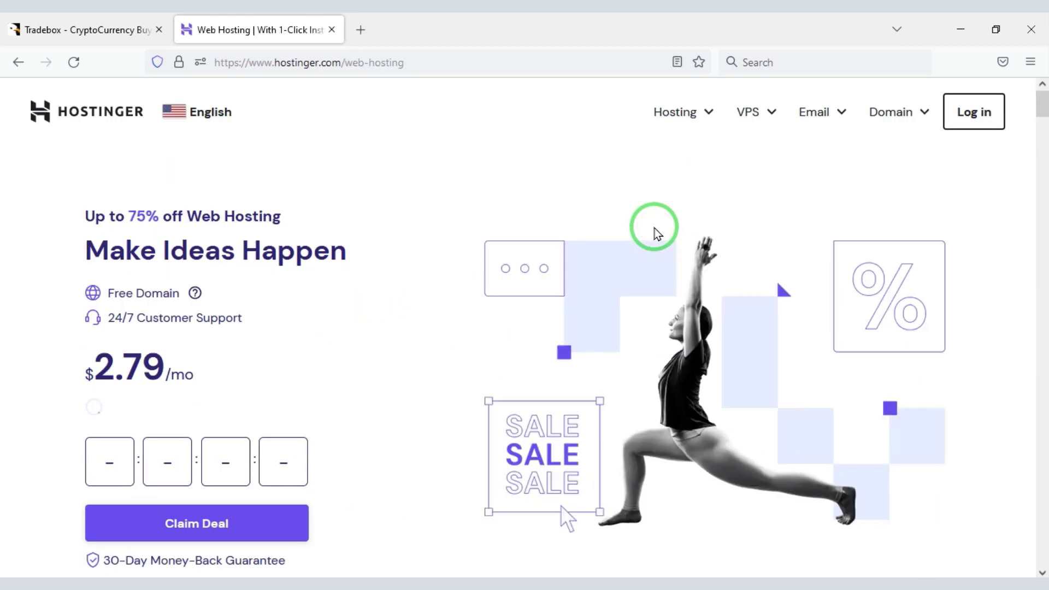
scroll(656, 232, "down", 10)
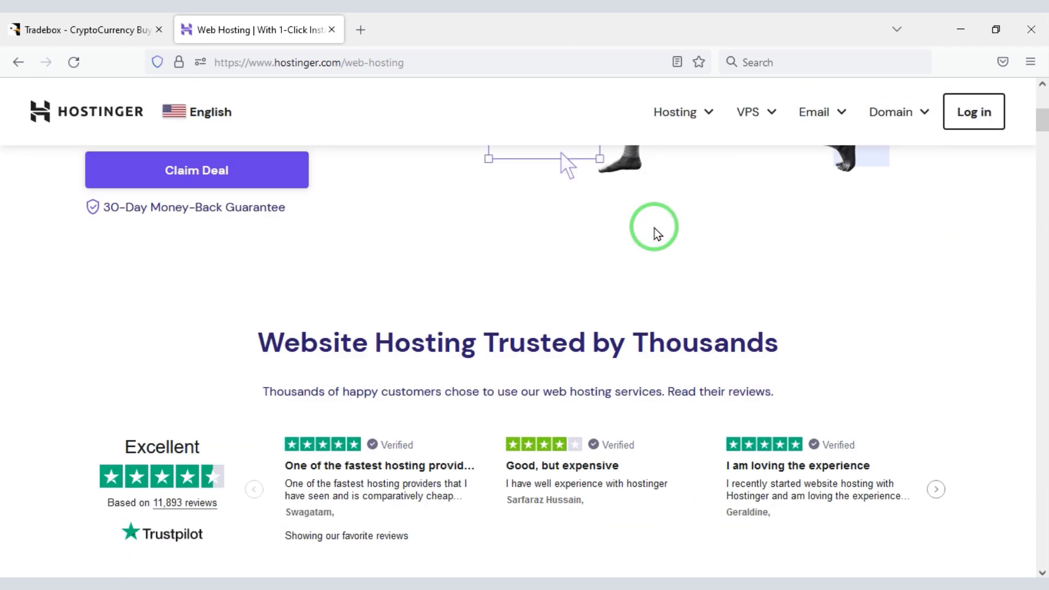
scroll(655, 232, "down", 8)
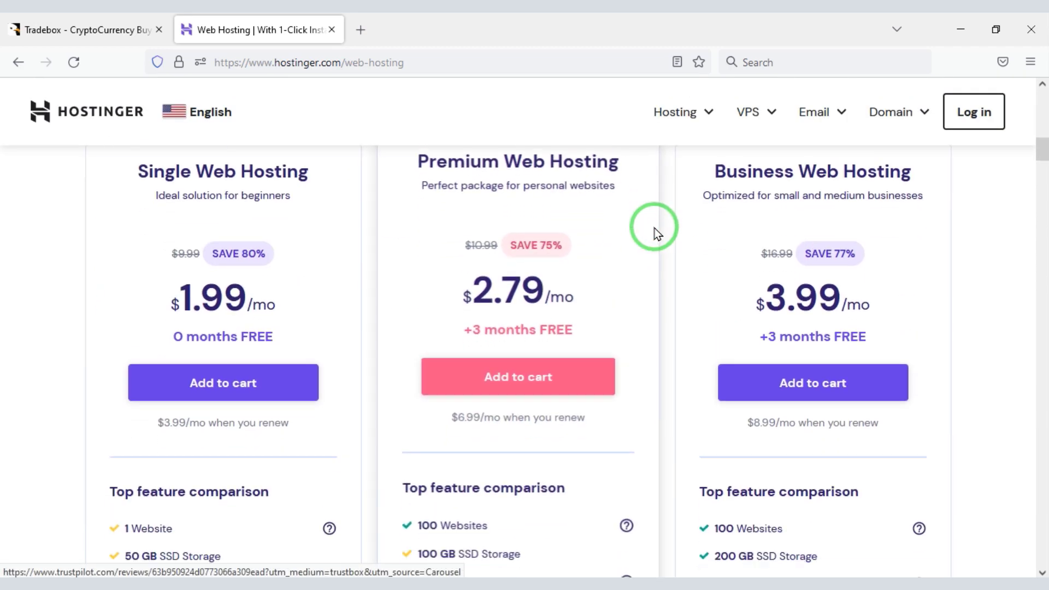
scroll(657, 234, "down", 1)
scroll(656, 229, "down", 20)
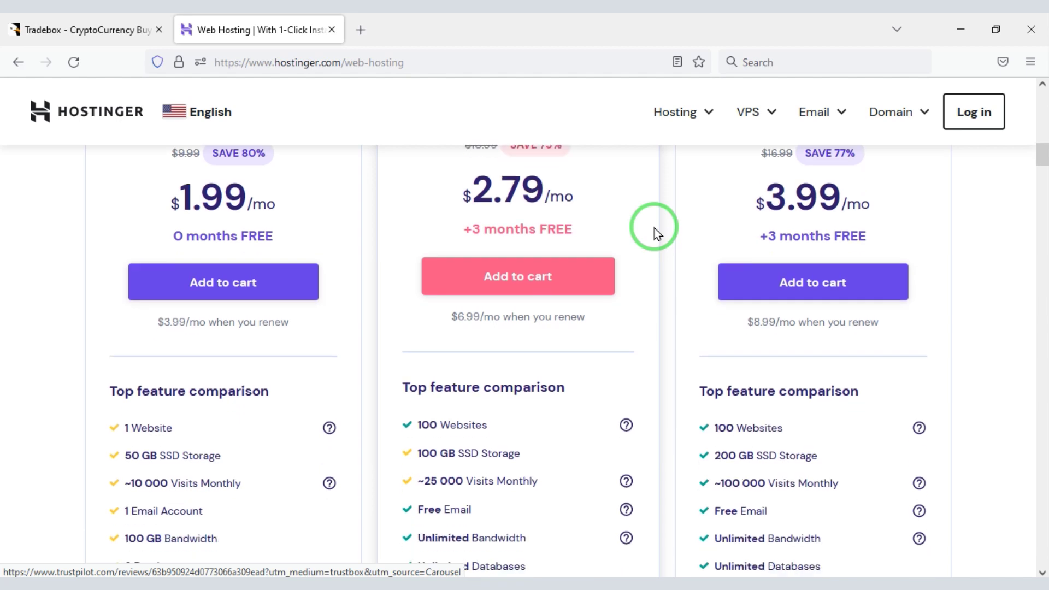
left_click_drag(390, 367, 544, 394)
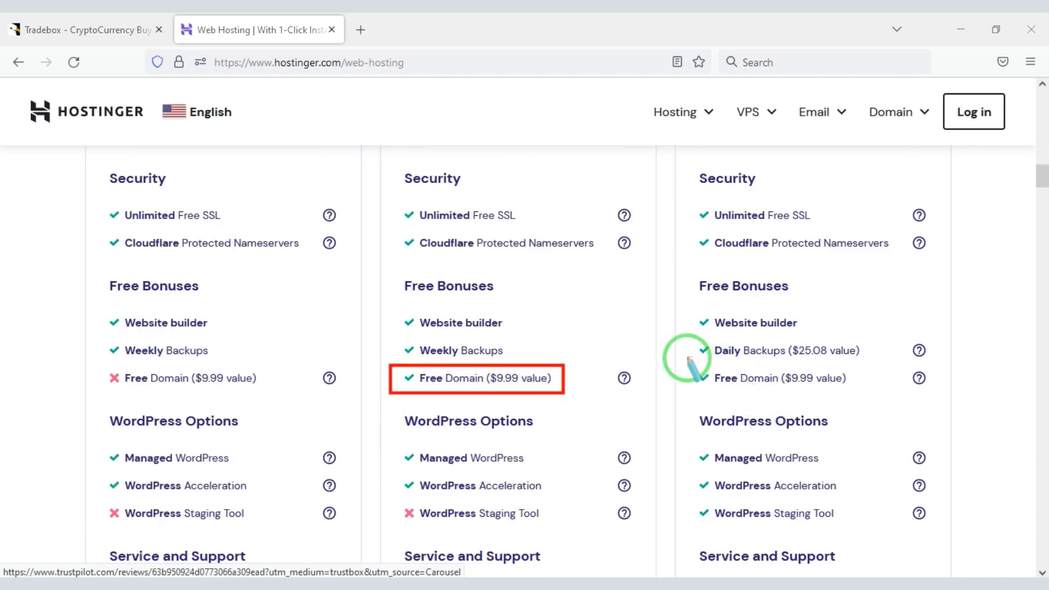
left_click_drag(723, 377, 875, 391)
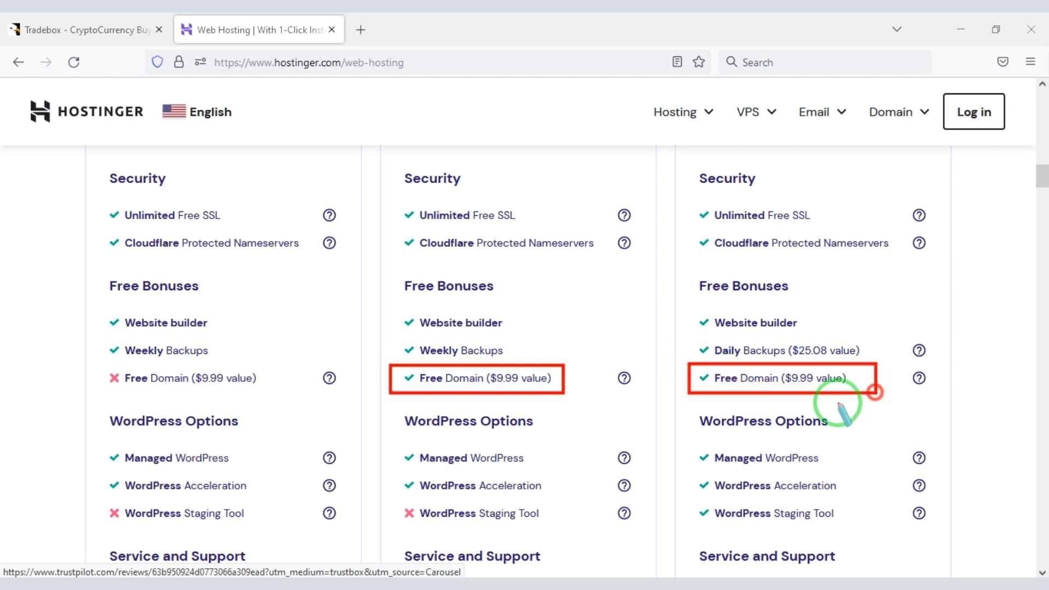
left_click_drag(671, 424, 936, 458)
Mark the 30-day money-back guarantee on all three plans and the 24/7 Support rows.
scroll(848, 474, "down", 4)
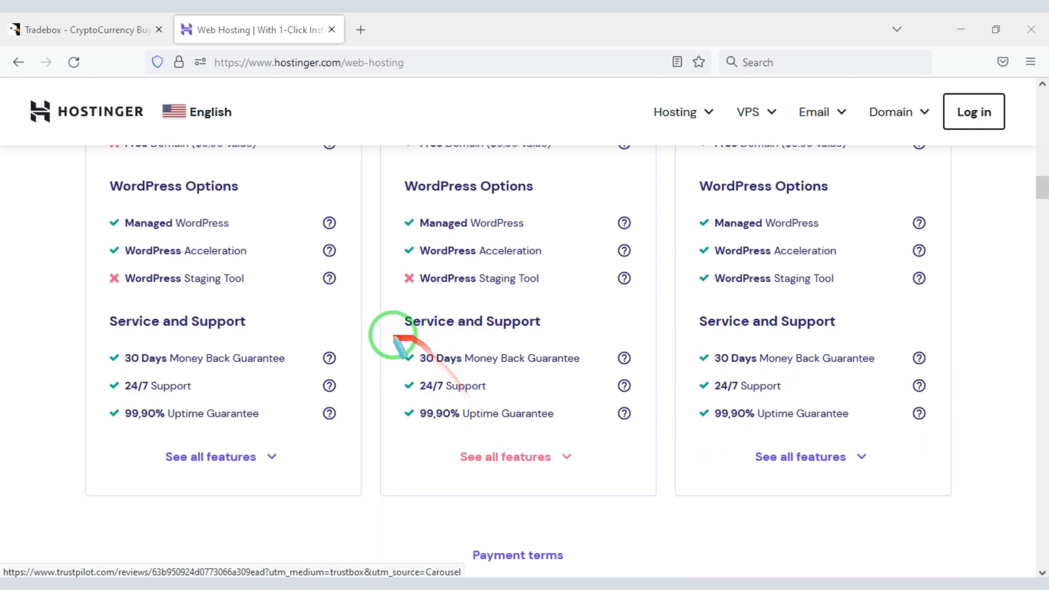
left_click_drag(440, 347, 565, 365)
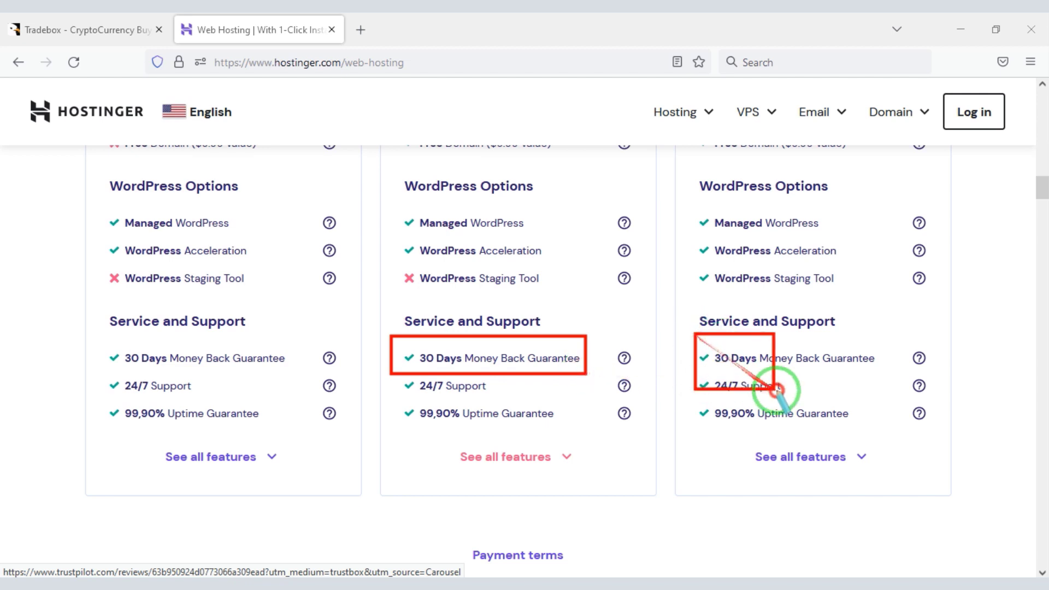
left_click_drag(776, 389, 939, 375)
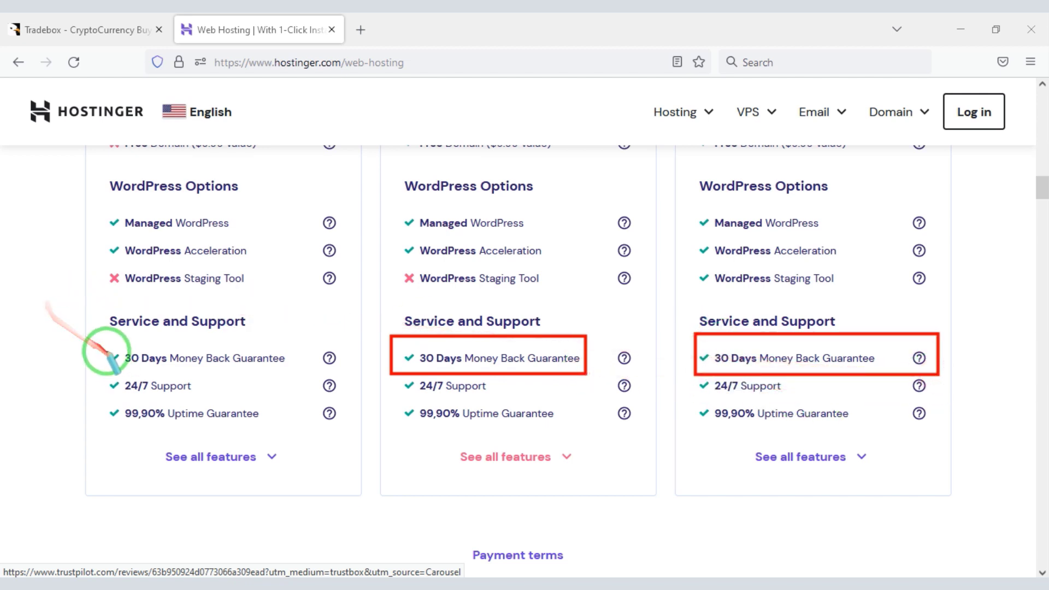
mouse_move(96, 343)
left_mouse_down()
mouse_move(293, 387)
mouse_move(340, 371)
left_mouse_up()
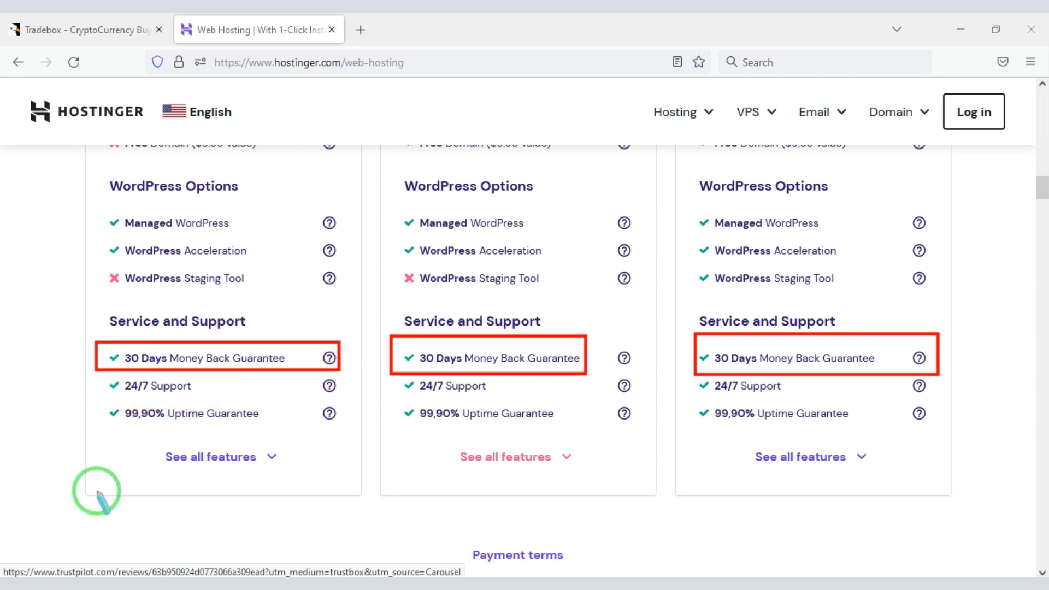
left_click_drag(330, 465, 176, 405)
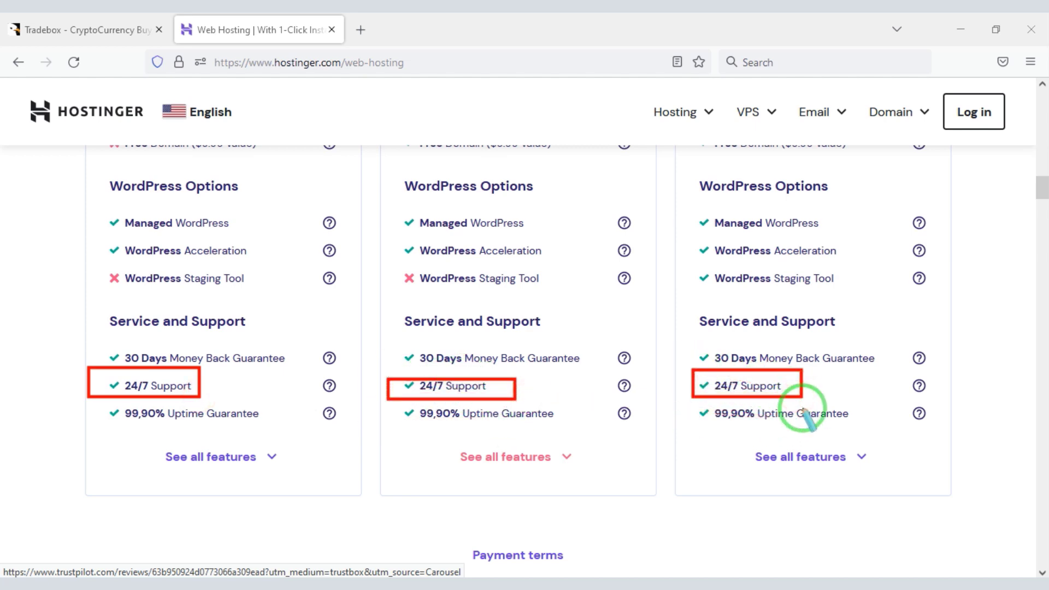
scroll(433, 534, "up", 20)
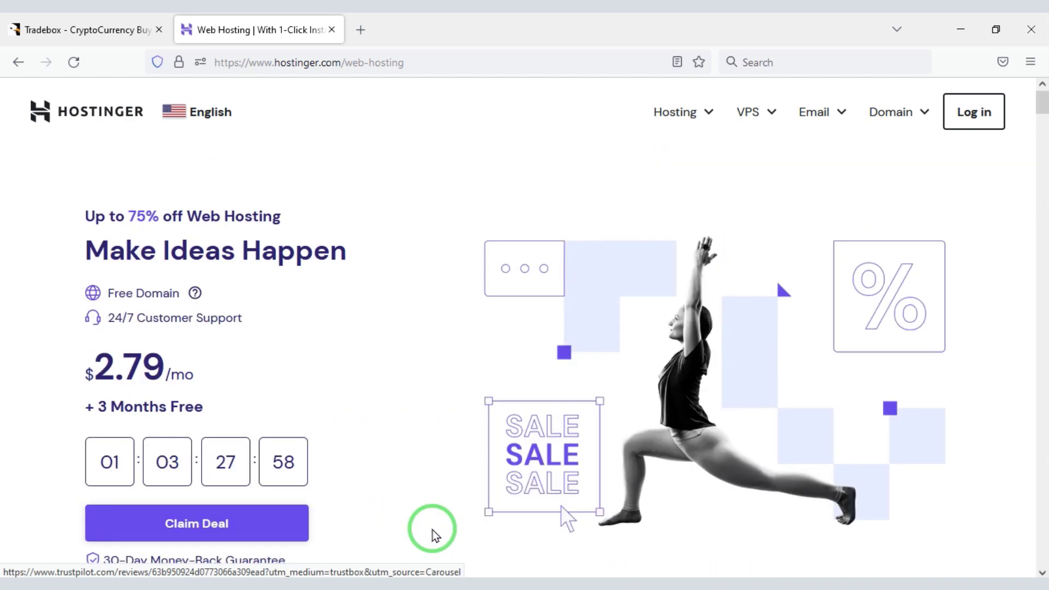
Log in to Hostinger with the saved account details to reach hPanel for codetai.xyz.
left_click(986, 109)
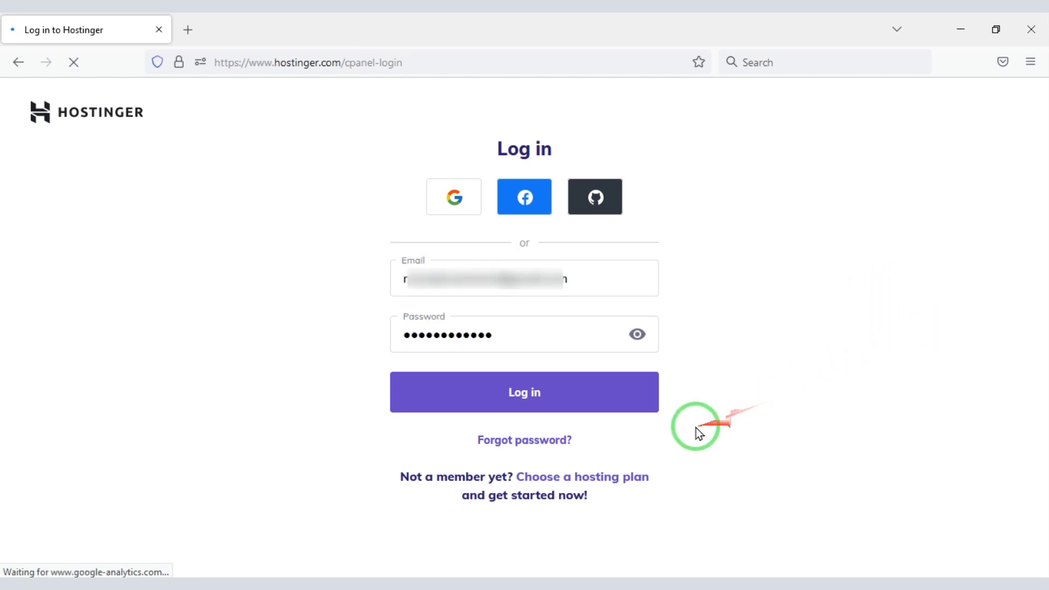
left_click(578, 404)
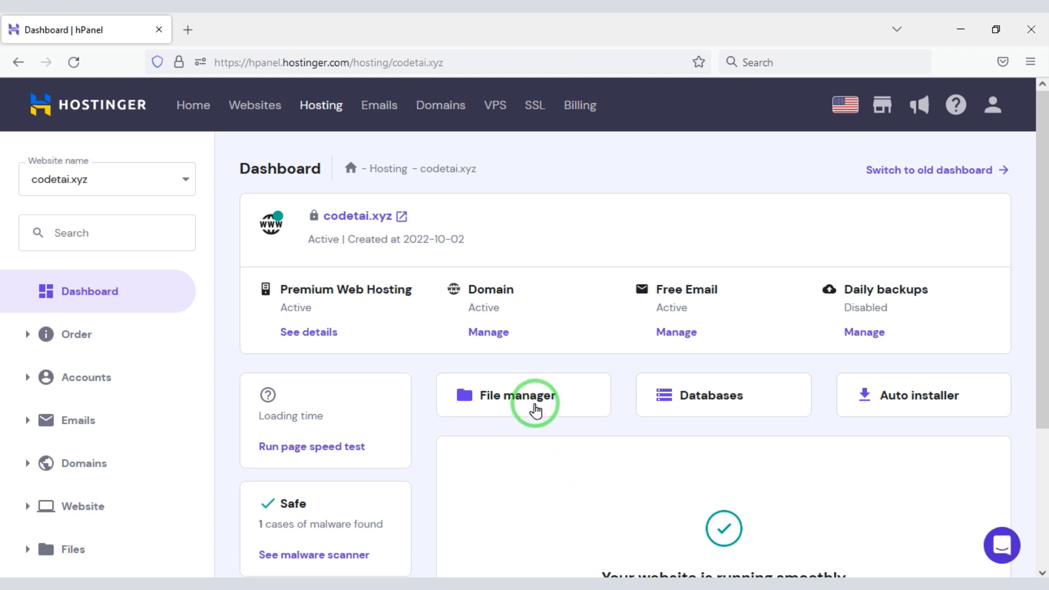
Open public_html in Hostinger File Manager, then bring up the local Source Code folder.
left_click(533, 404)
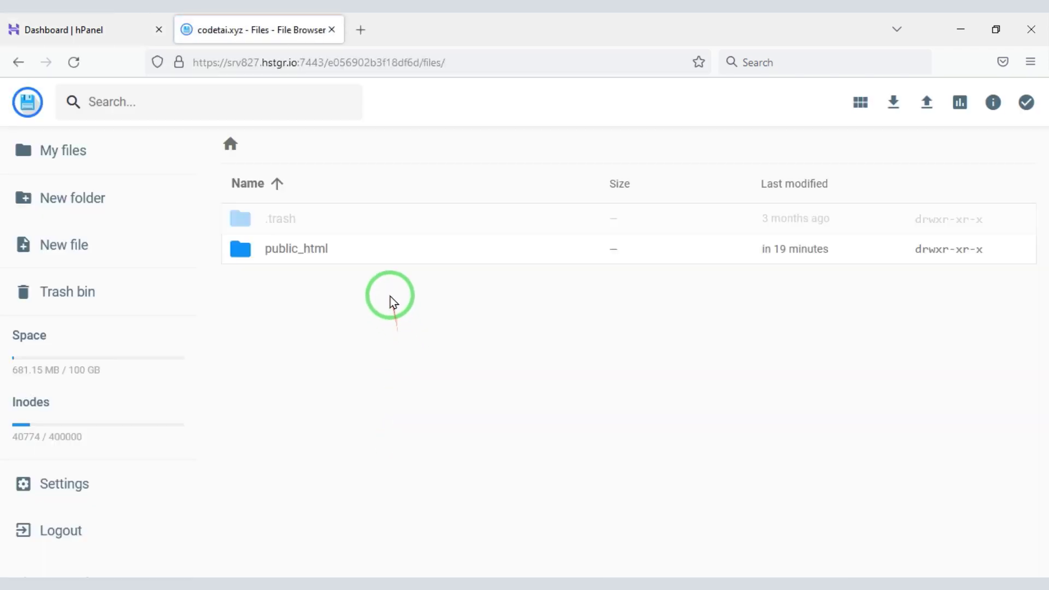
double_click(385, 259)
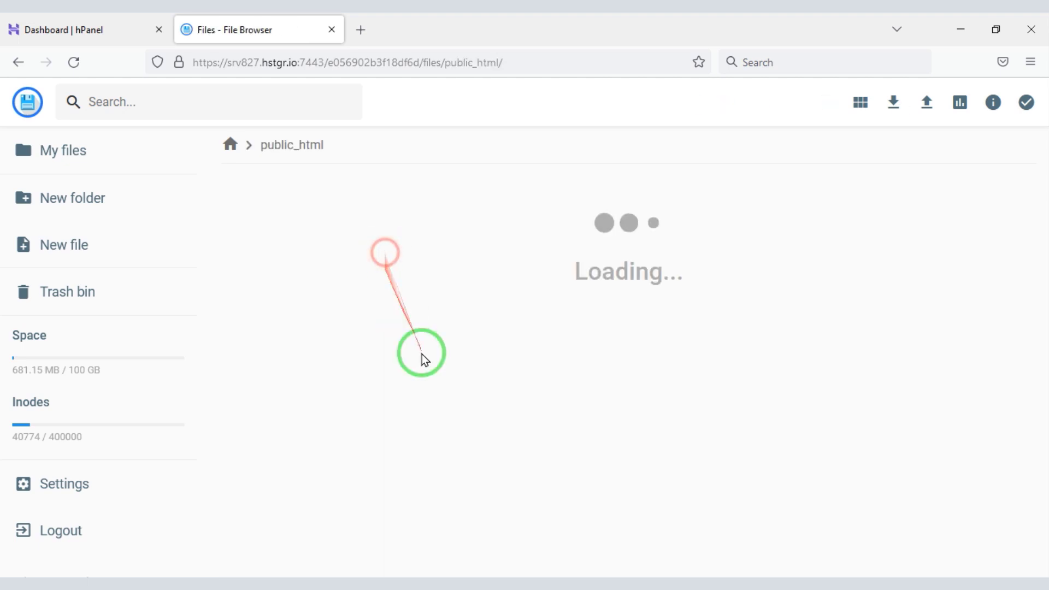
left_click(381, 481)
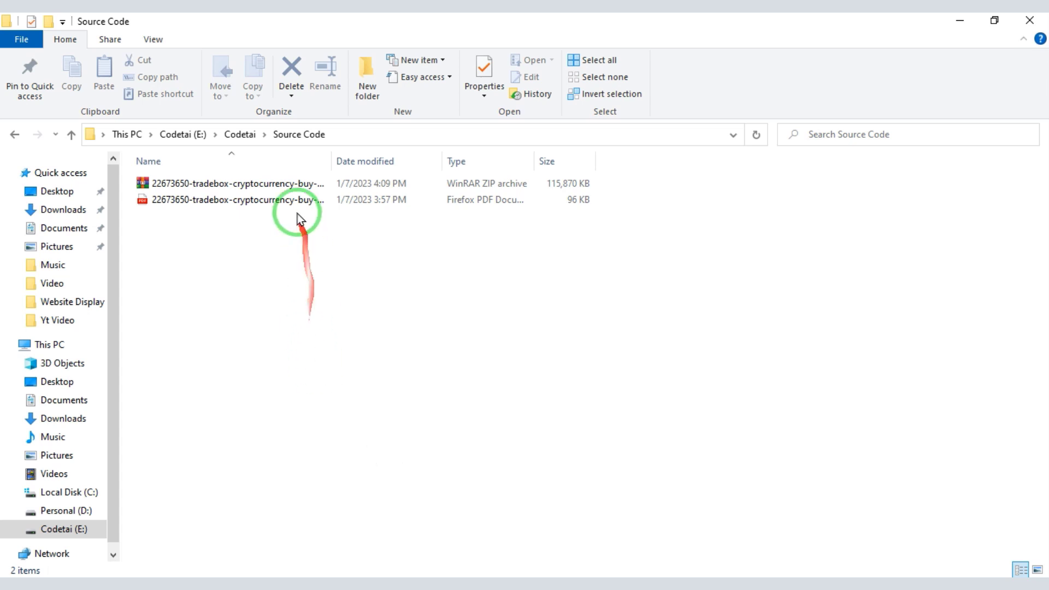
Extract the Tradebox ZIP in place and select Tradebox_main_v6.4 inside the extracted folder.
left_click(283, 193)
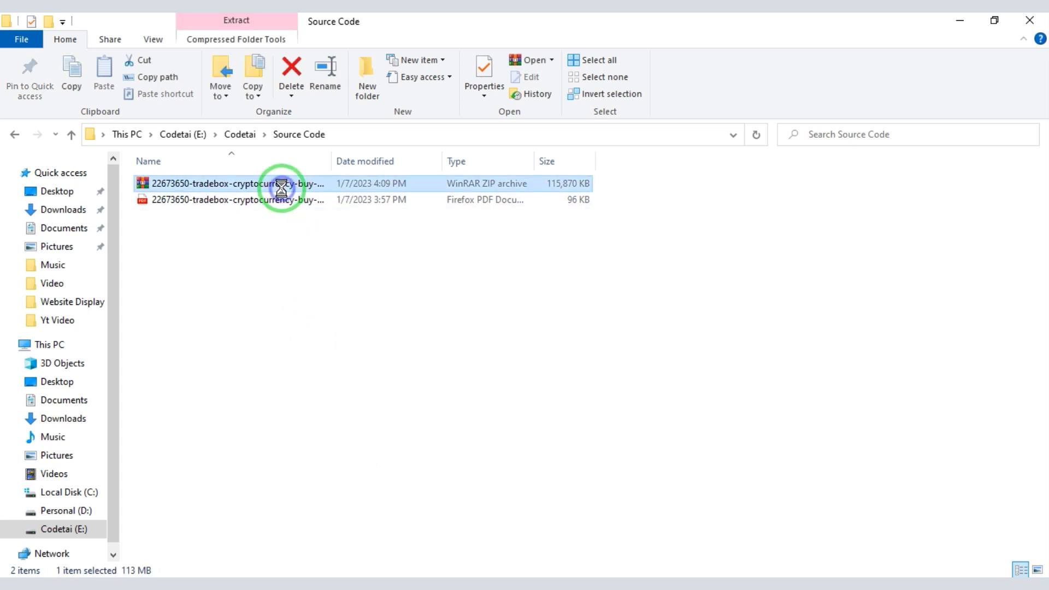
right_click(281, 189)
left_click(297, 299)
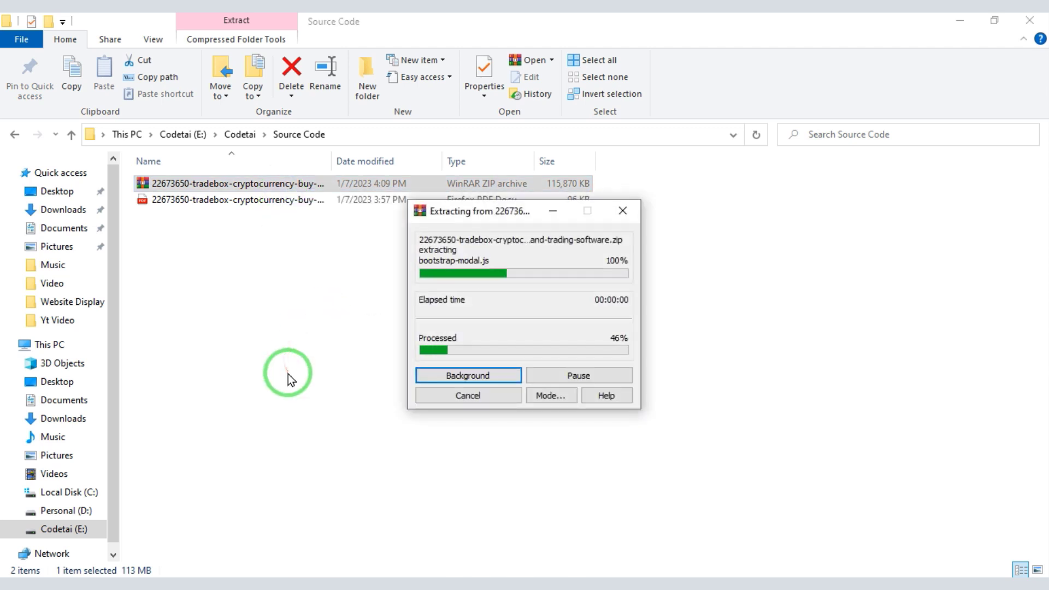
double_click(247, 183)
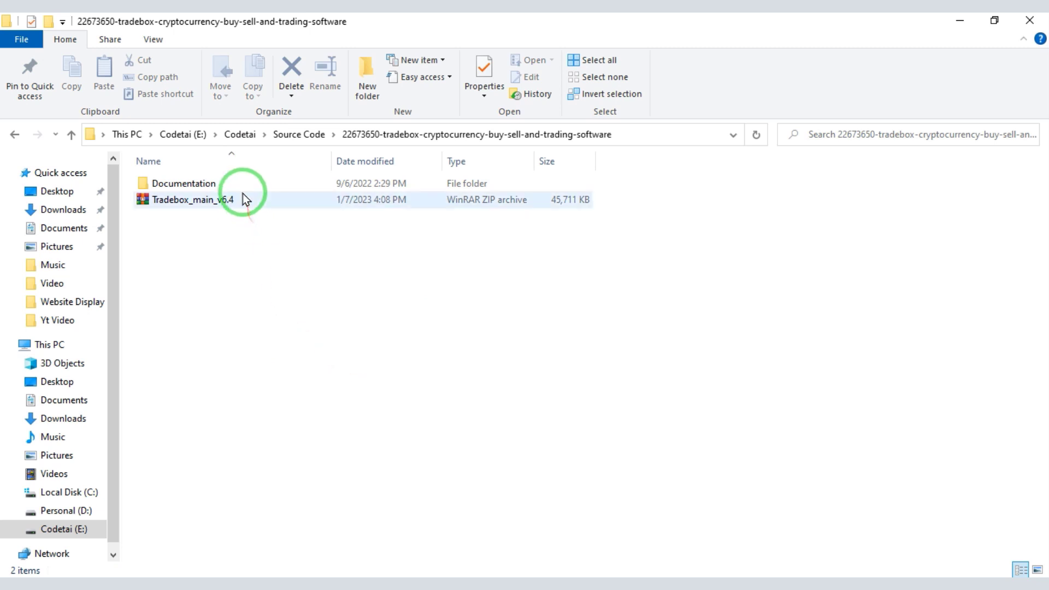
left_click(244, 199)
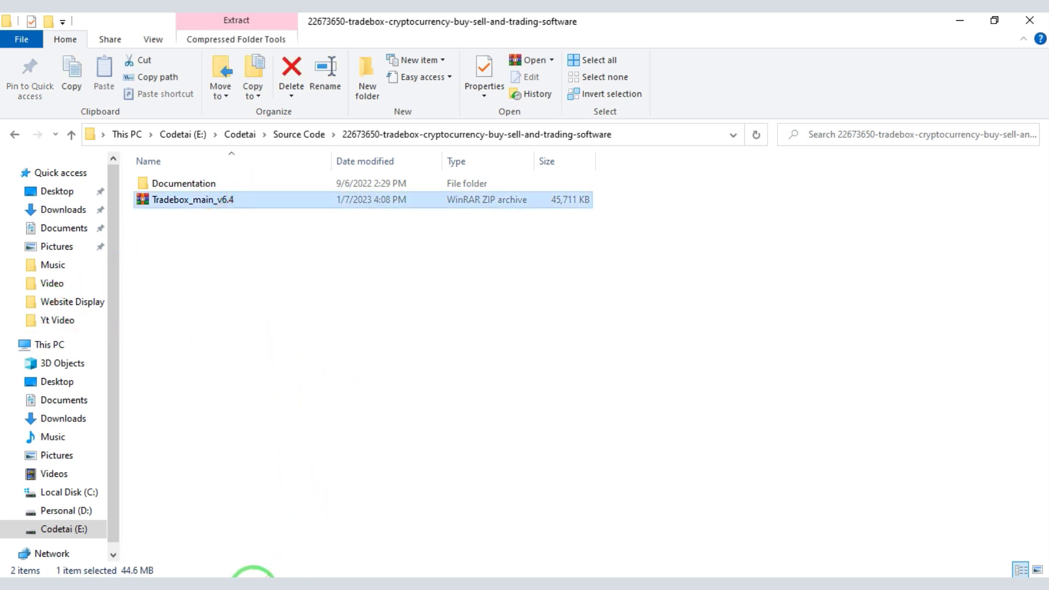
left_click(268, 552)
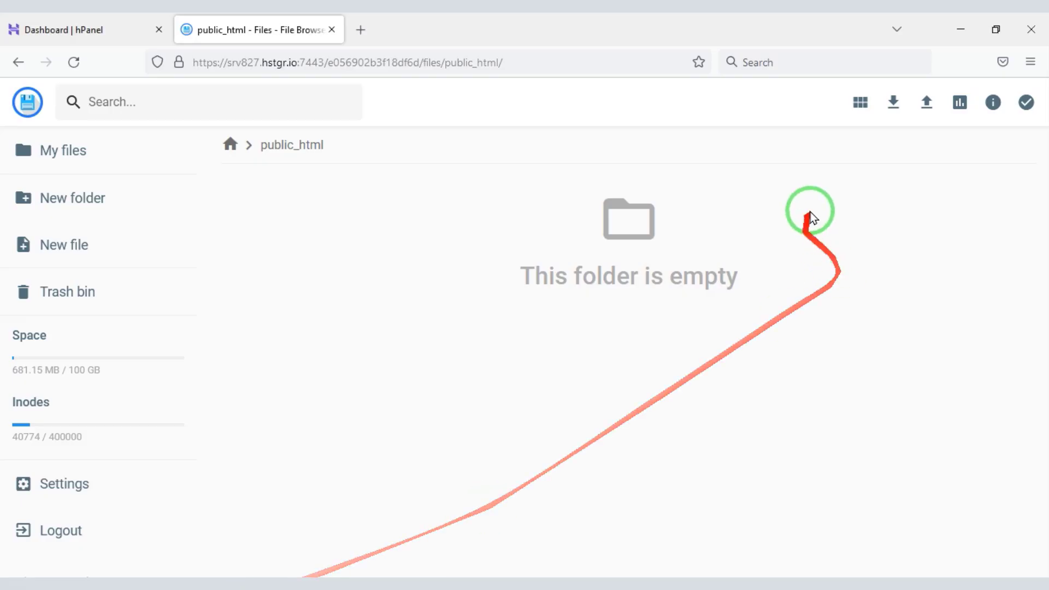
Upload Tradebox_main_v6.4.zip from the extracted Tradebox folder into public_html.
left_click(930, 119)
left_click(455, 335)
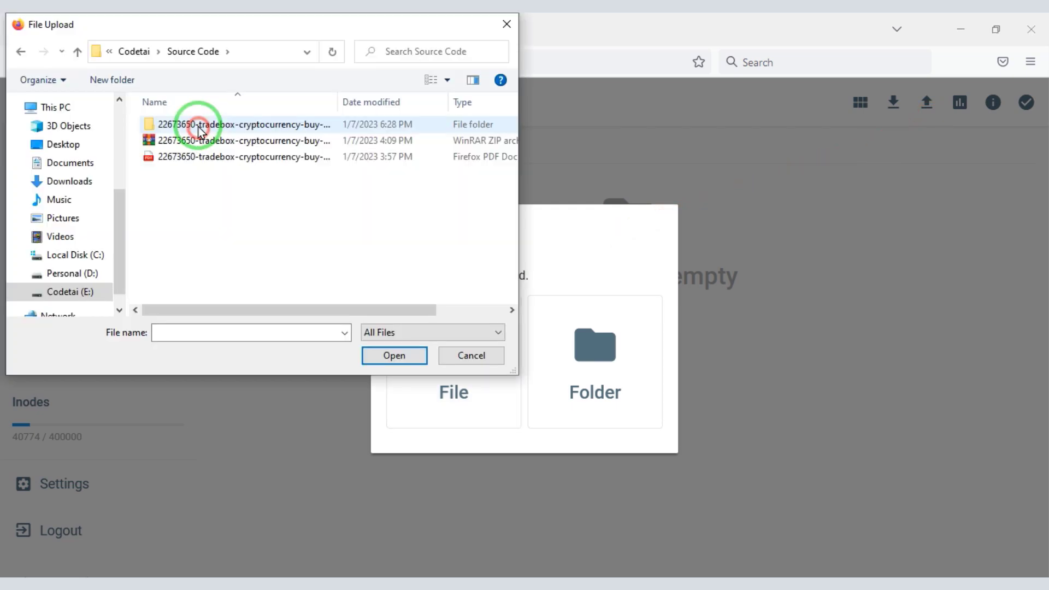
double_click(199, 129)
left_click(201, 140)
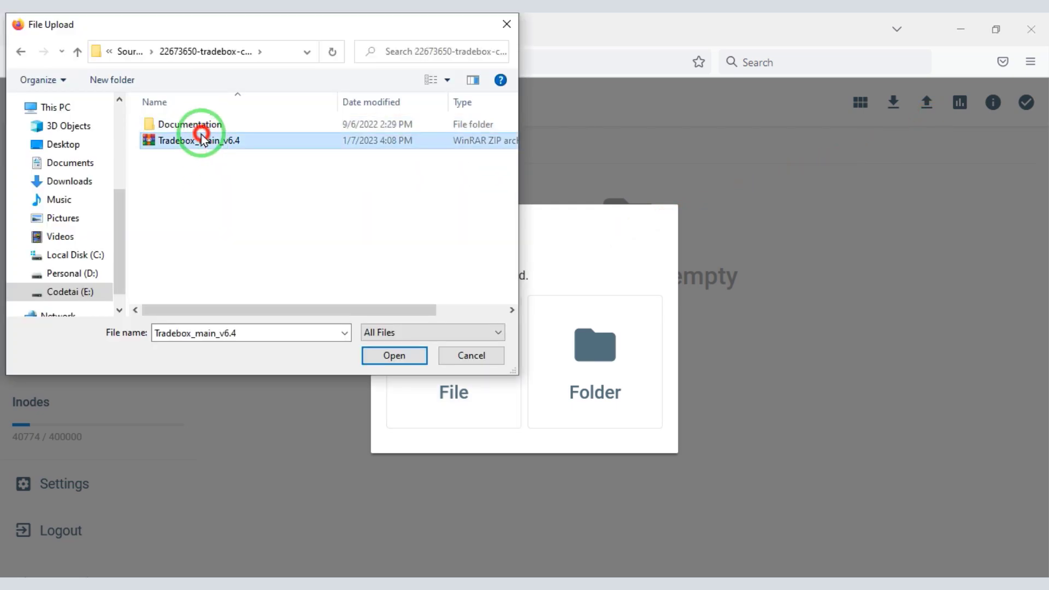
double_click(202, 140)
left_click(1020, 563)
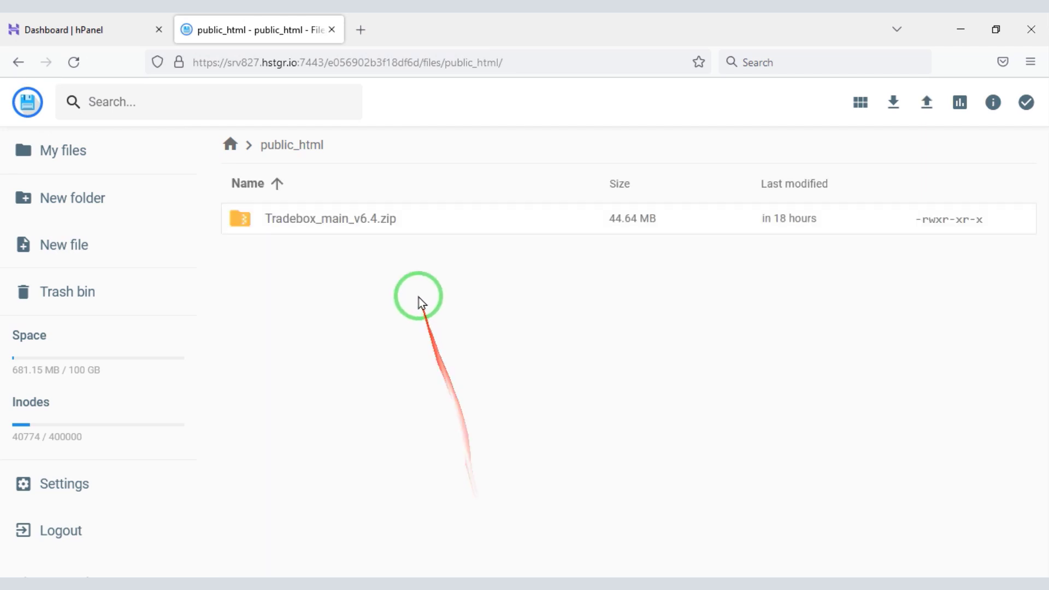
Unarchive Tradebox_main_v6.4.zip into a new folder named MyFolder.
left_click(415, 234)
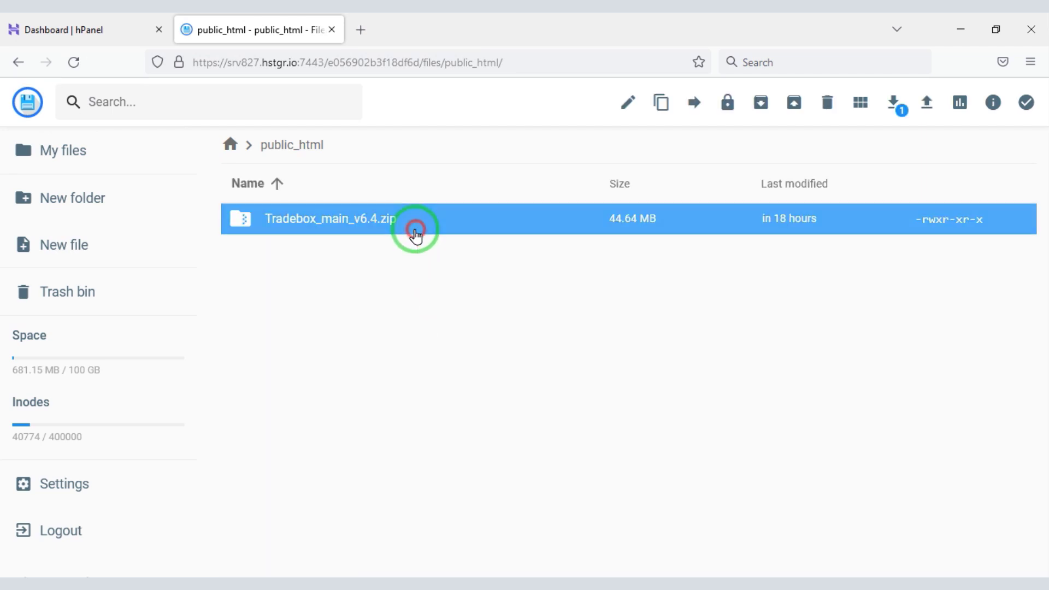
left_click(796, 119)
left_click(534, 278)
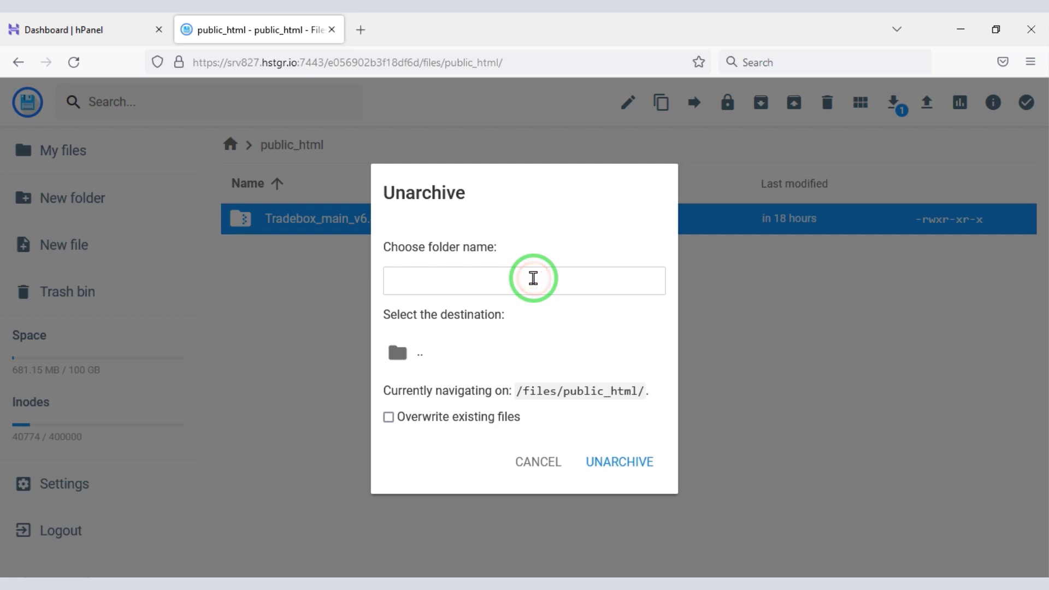
type("MyFold")
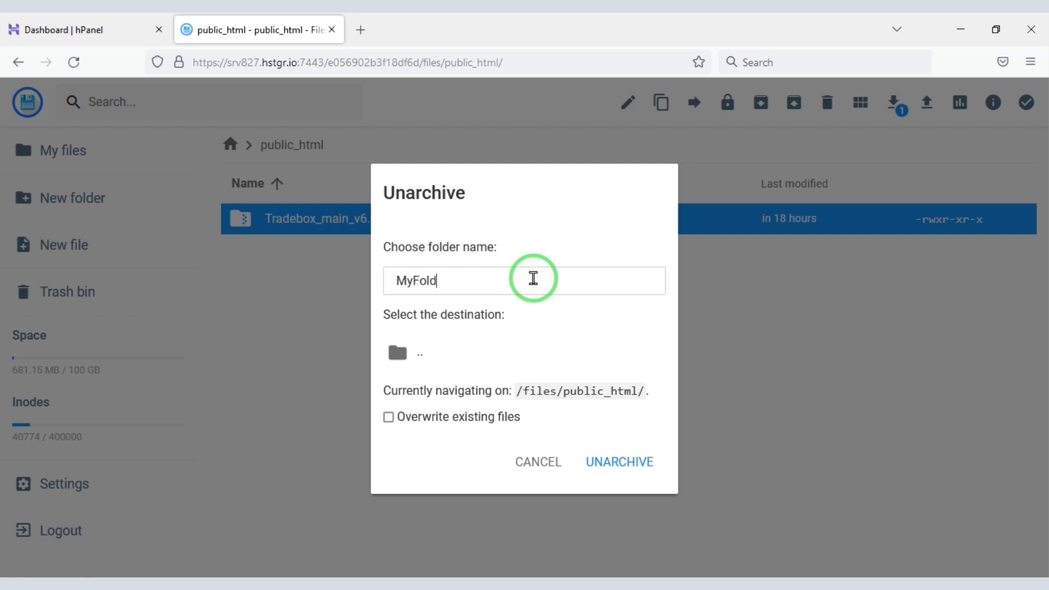
type("er")
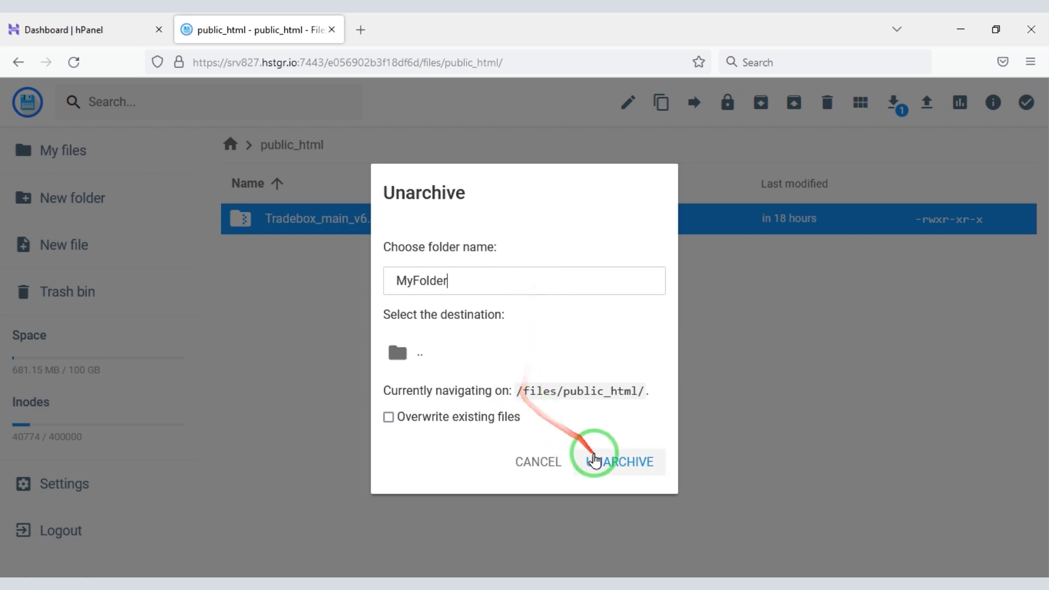
left_click(602, 465)
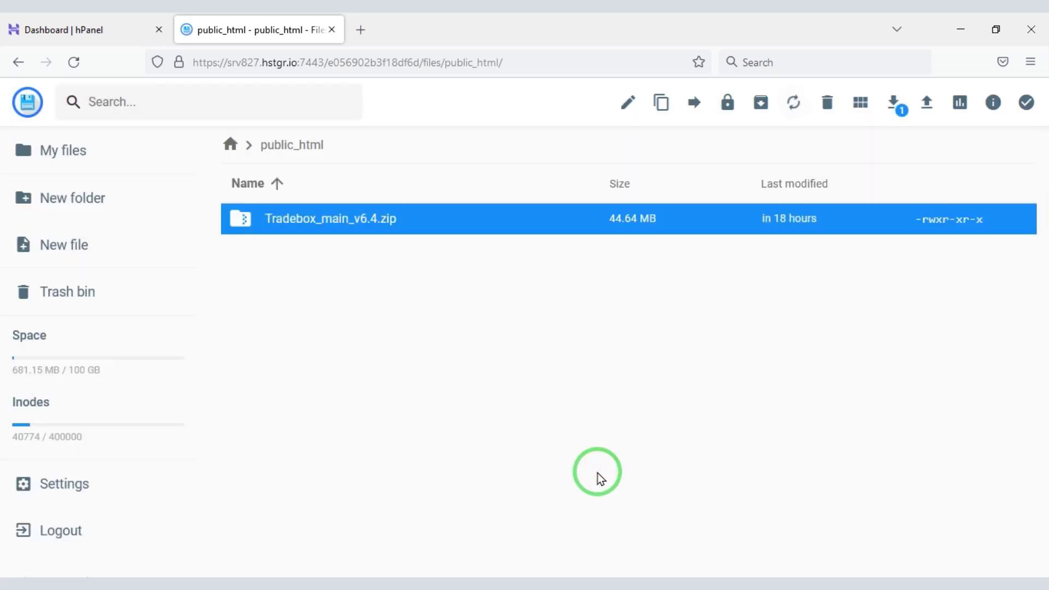
Permanently delete the Tradebox_main_v6.4.zip file from public_html.
left_click(367, 252)
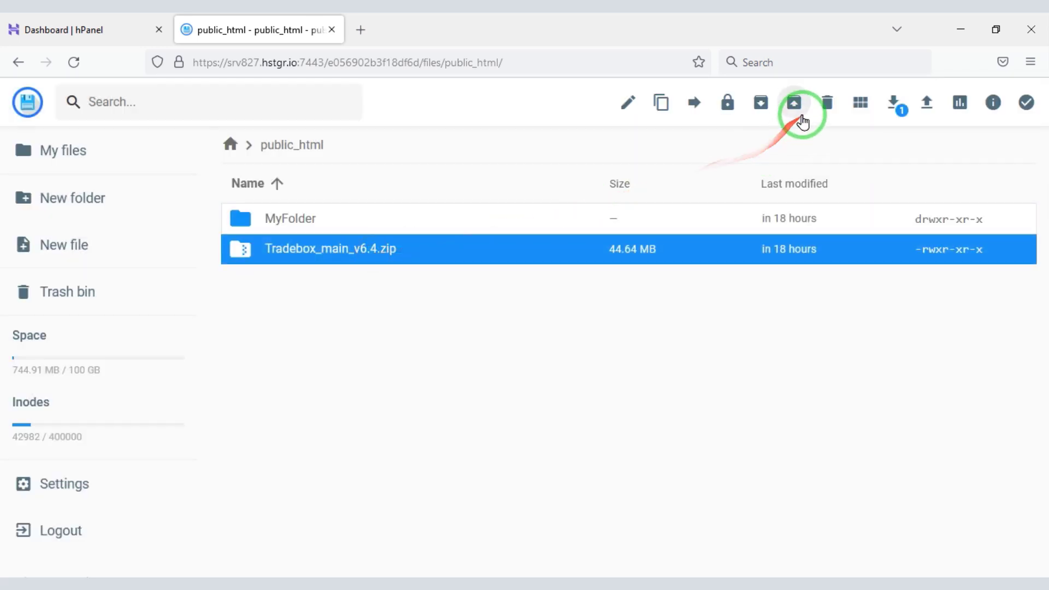
left_click(825, 105)
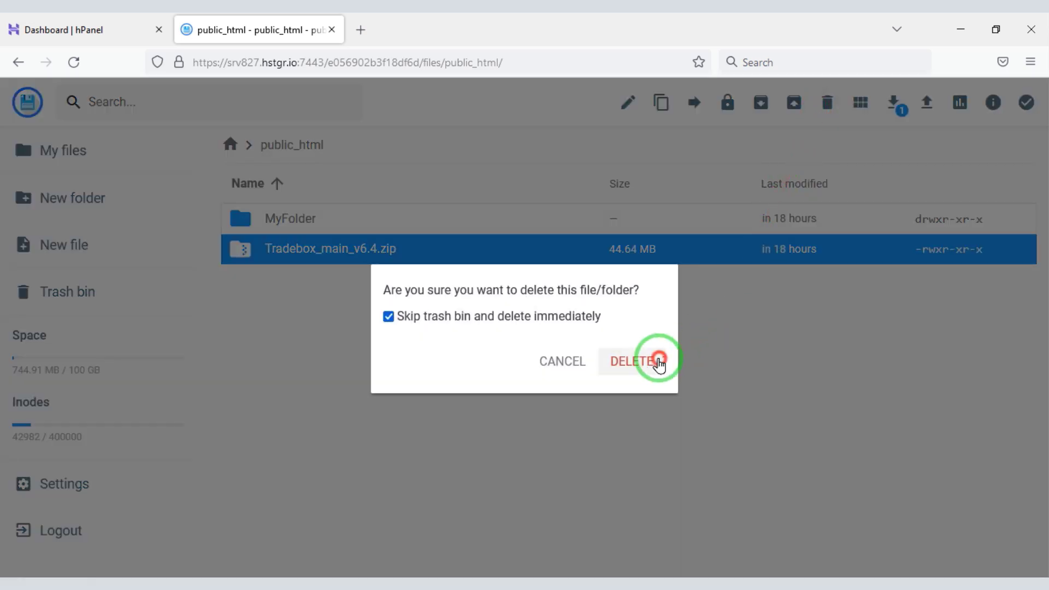
left_click(658, 362)
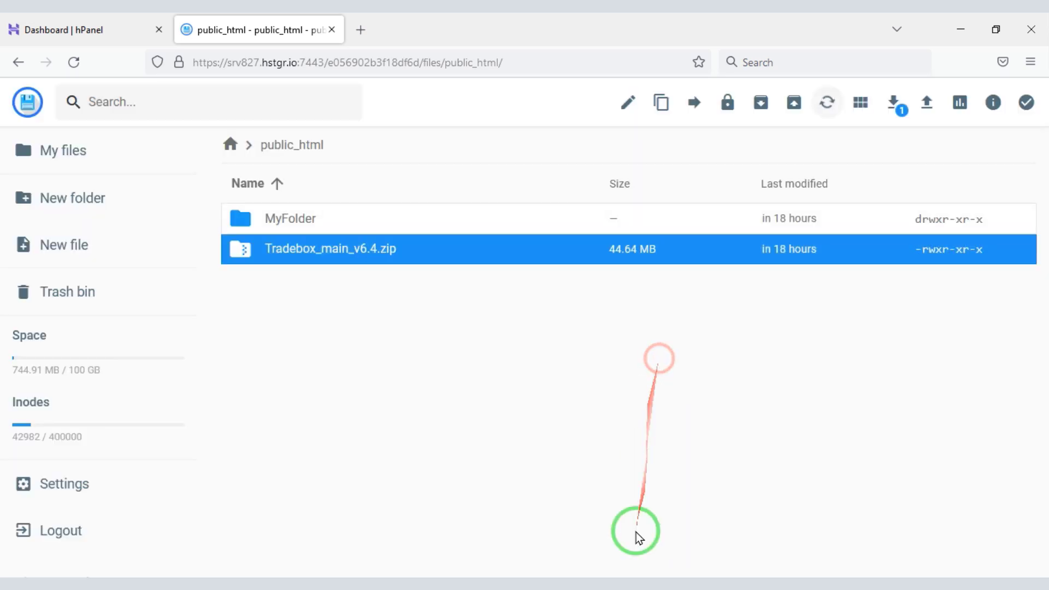
Move all ten items from MyFolder/Tradebox_main_v6.4 up into public_html.
double_click(421, 235)
double_click(403, 220)
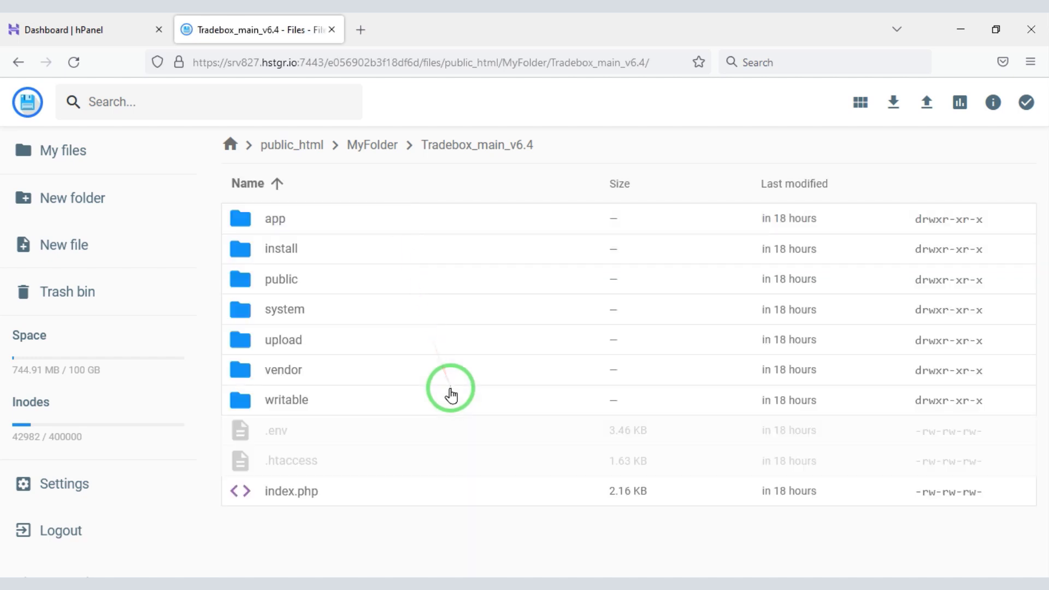
left_click(427, 513)
key("ctrl+a")
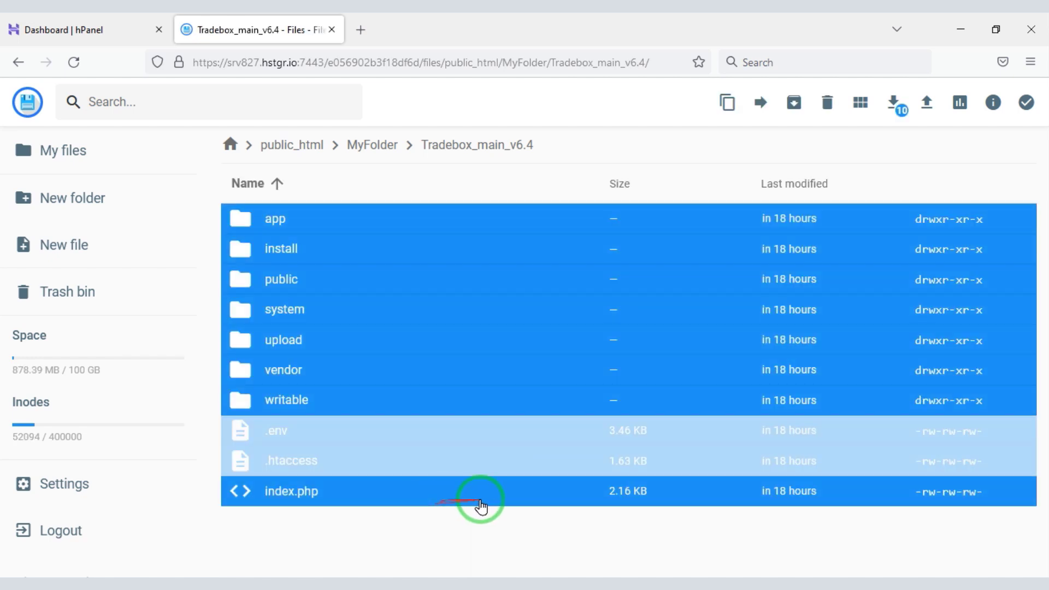
left_click(766, 112)
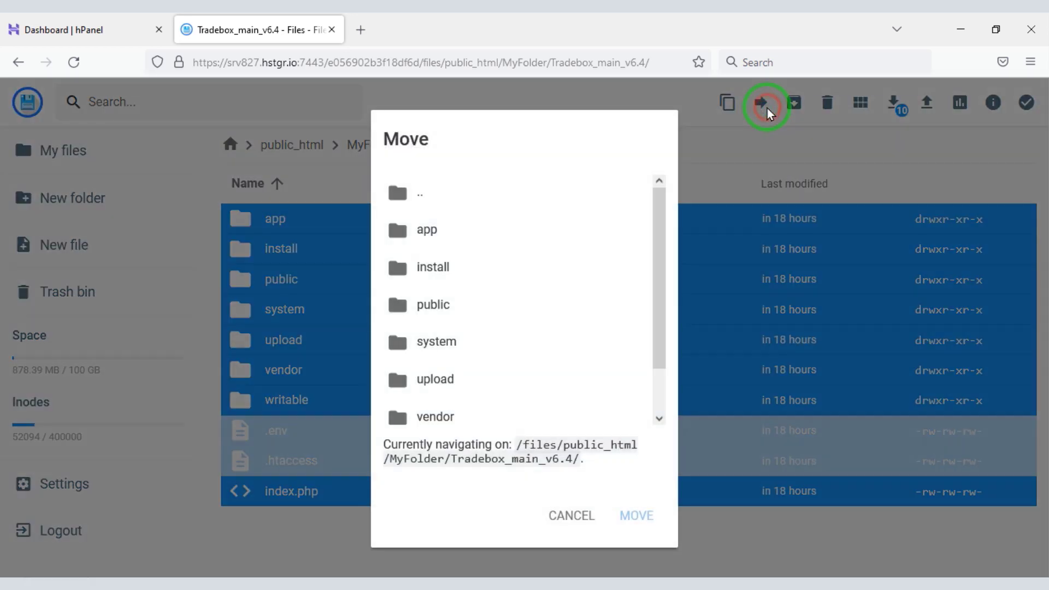
double_click(564, 198)
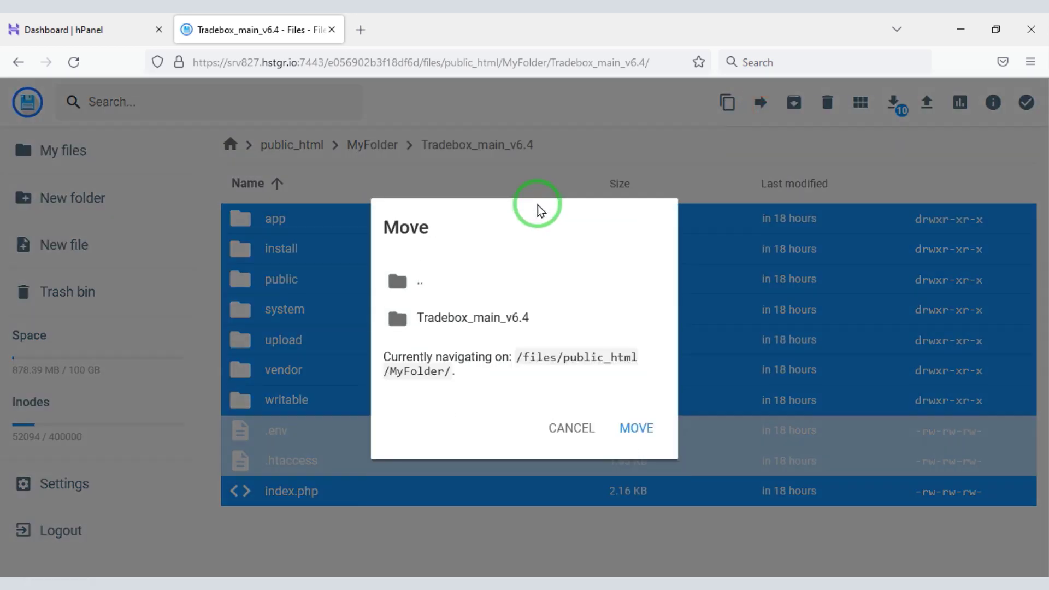
double_click(477, 276)
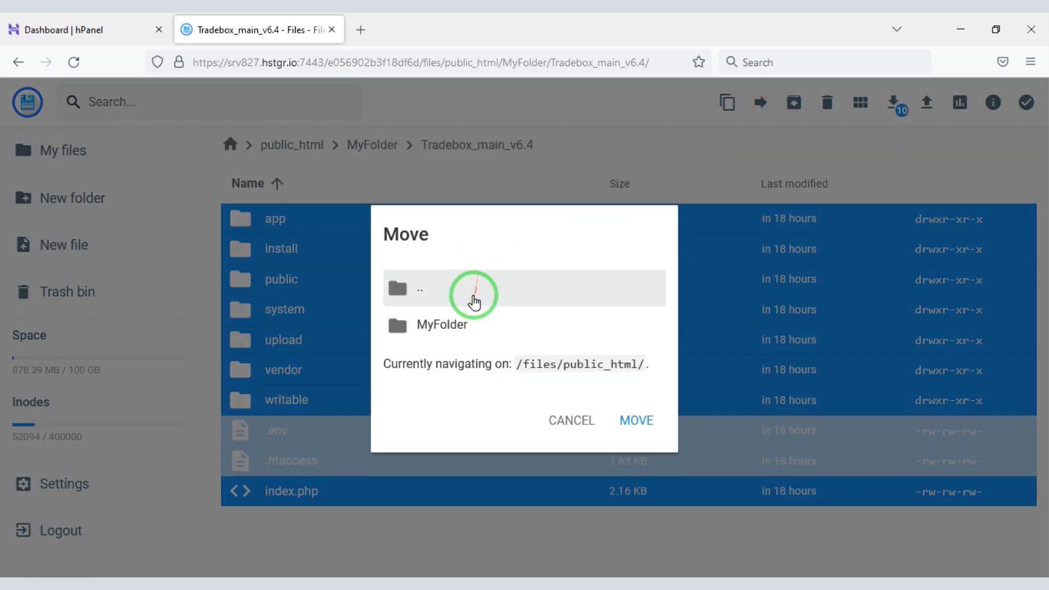
double_click(474, 298)
left_click(475, 326)
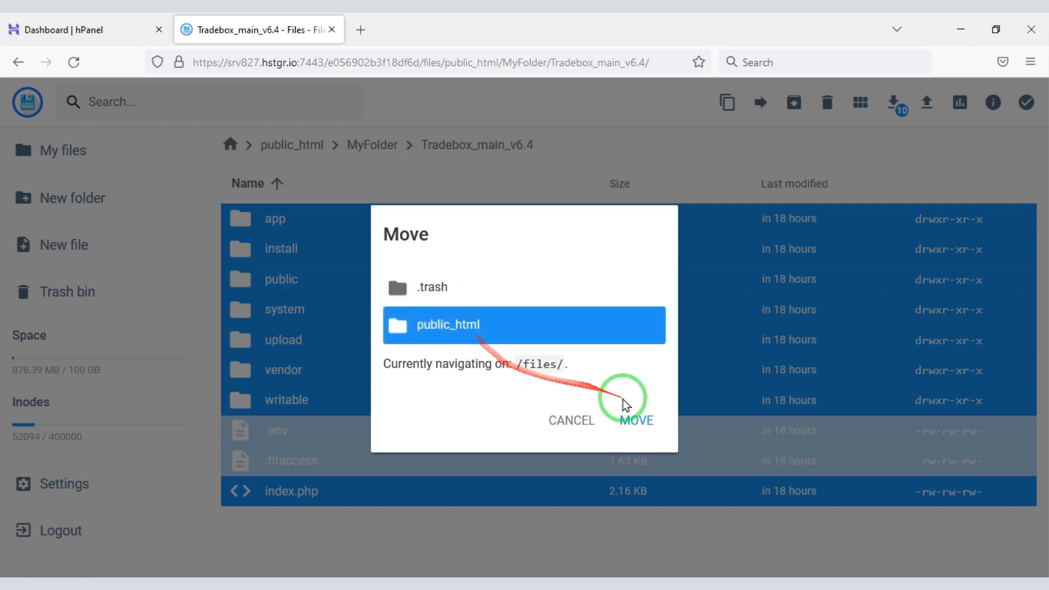
left_click(635, 420)
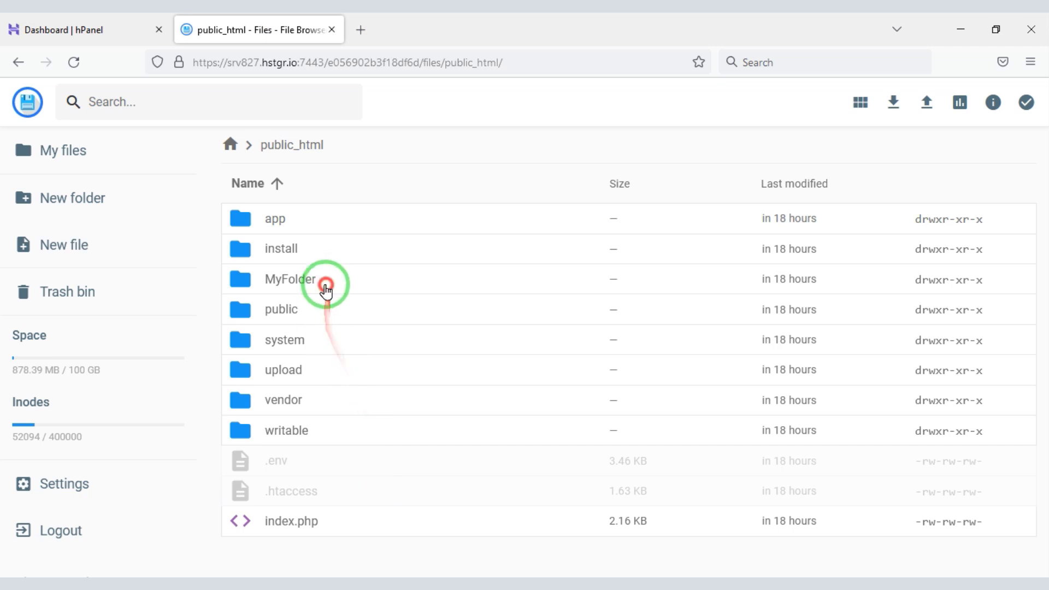
Permanently delete the now-empty MyFolder.
left_click(326, 290)
left_click(819, 108)
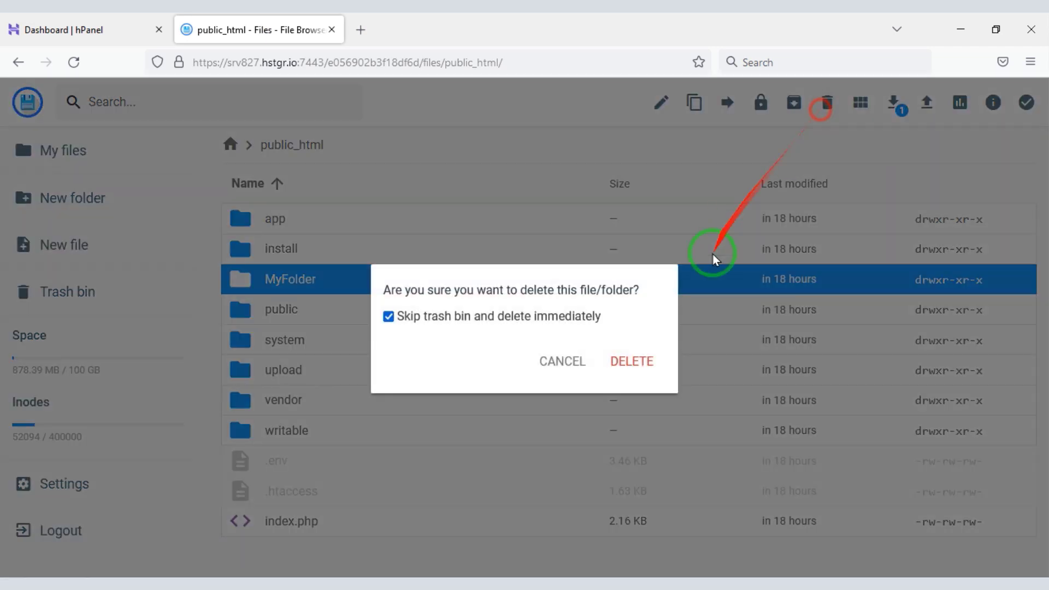
left_click(645, 358)
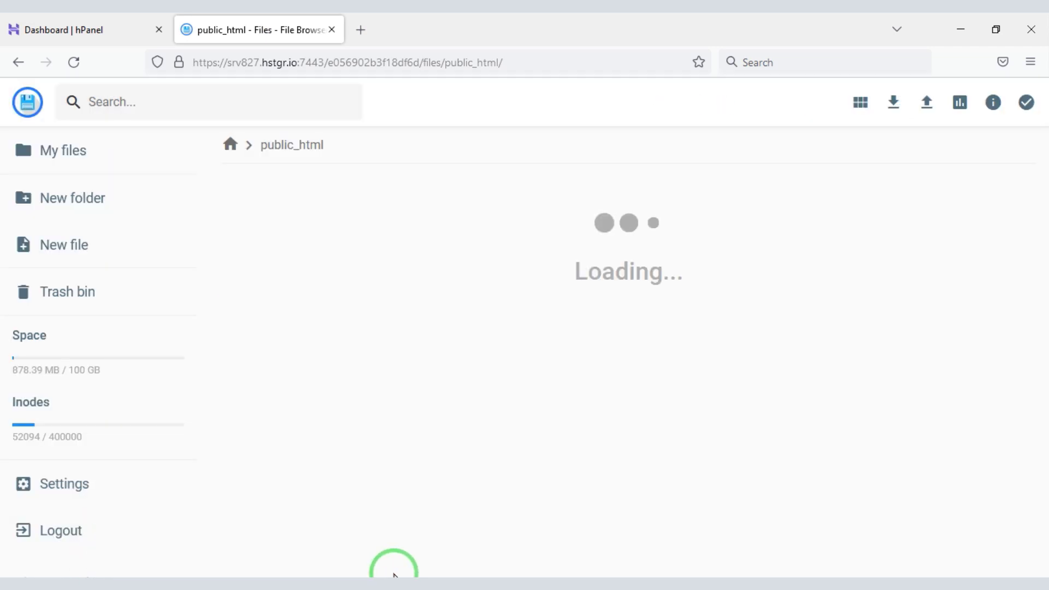
Load codetai.xyz in a new tab and read the Composer error requiring PHP >= 7.4.0.
left_click(361, 29)
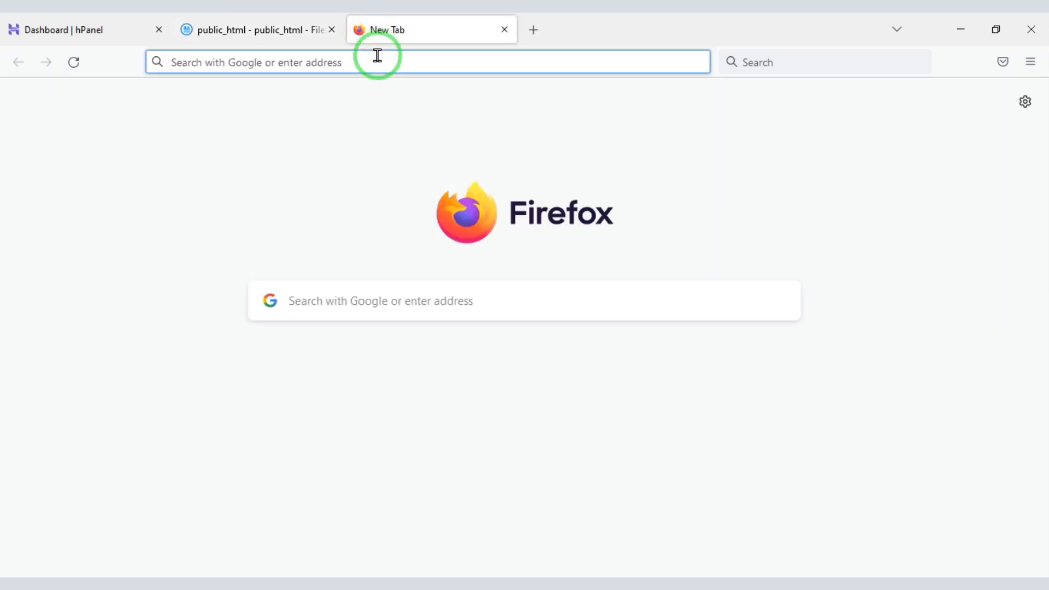
type("codeta")
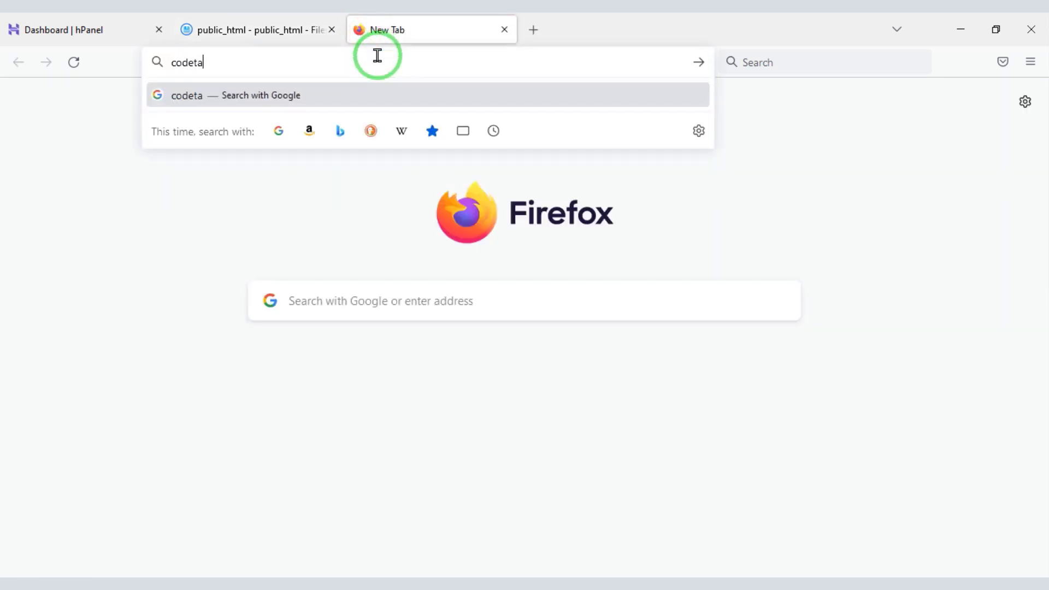
type("i.xy")
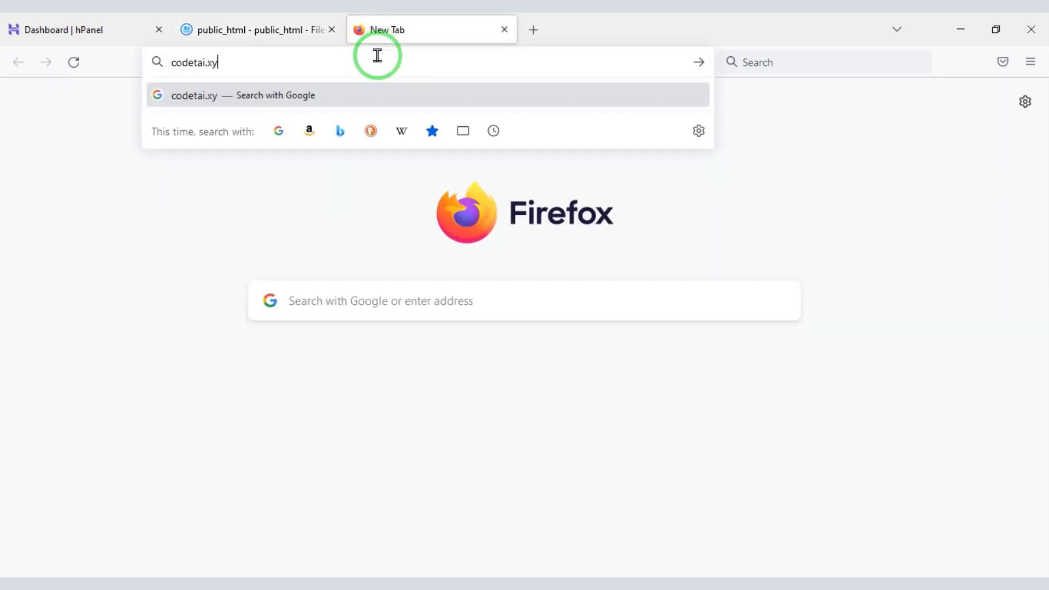
type("z")
key("Return")
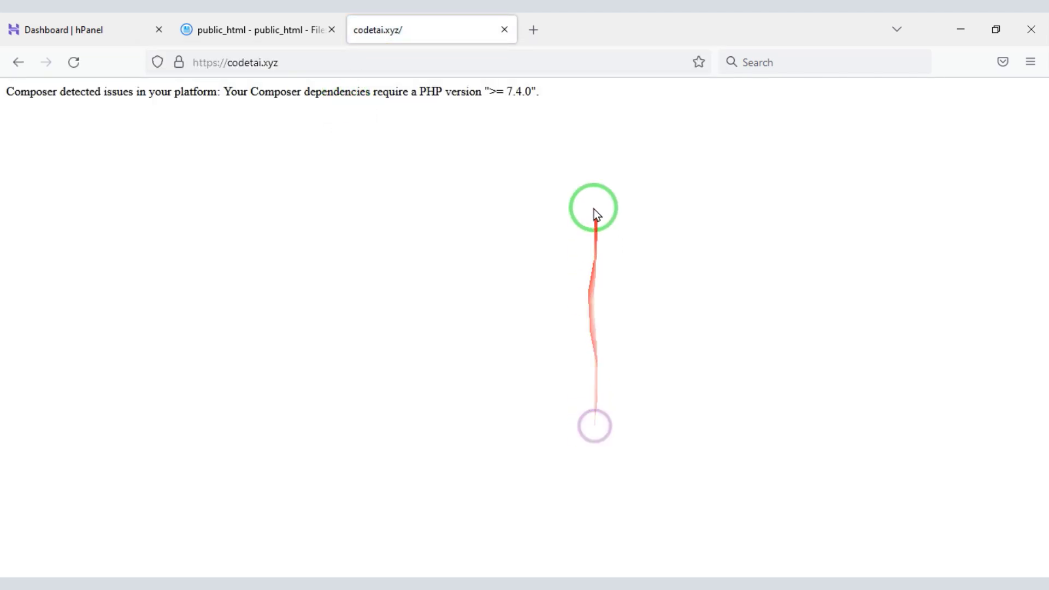
left_click_drag(572, 99, 22, 106)
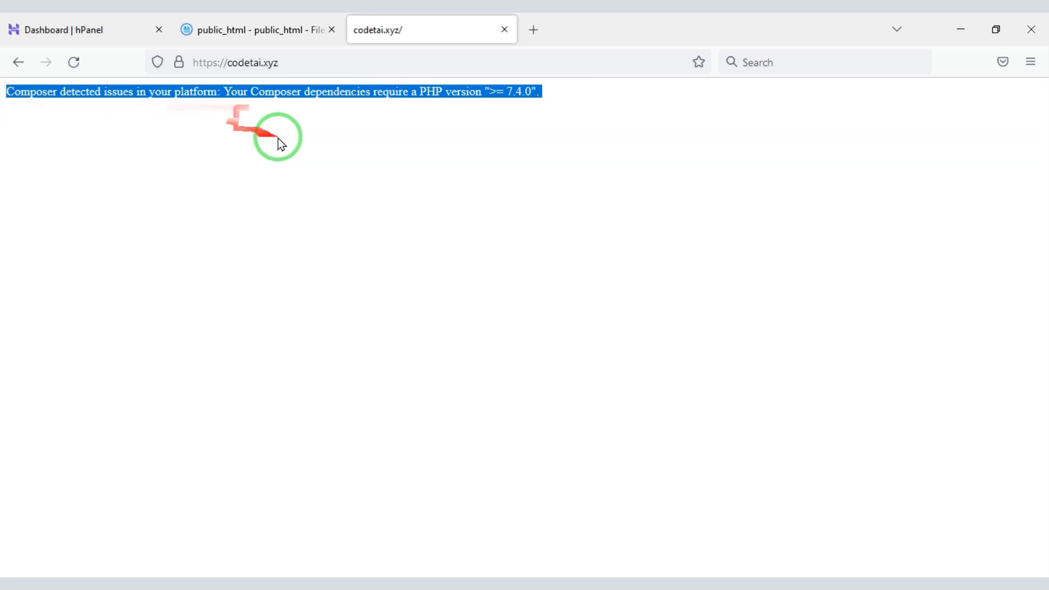
left_click(109, 30)
Open PHP Configuration under Advanced for codetai.xyz and view the PHP version options.
left_click_drag(1042, 269, 1024, 476)
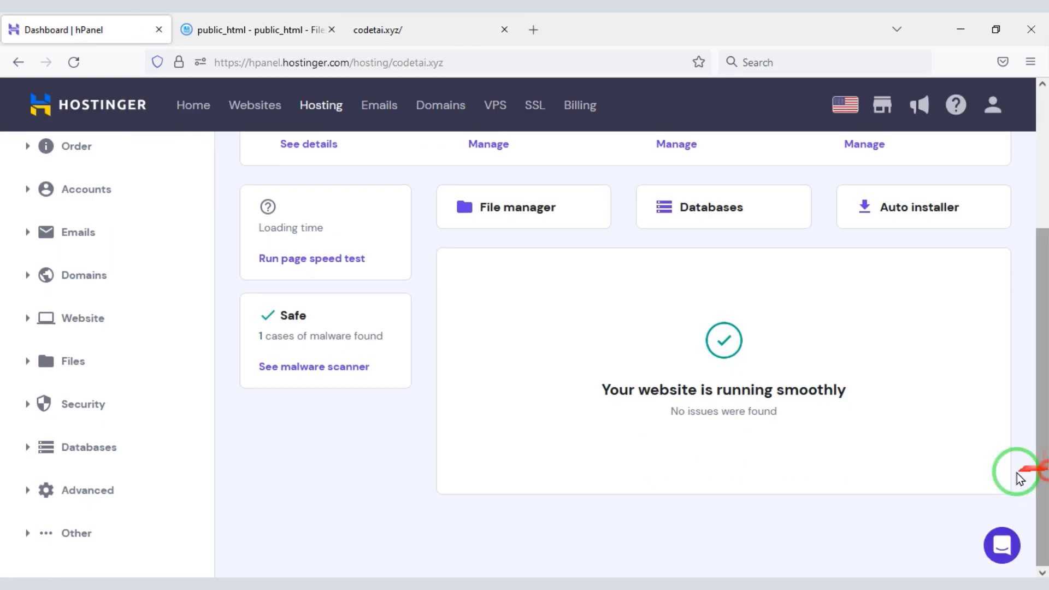
left_click_drag(10, 473, 142, 507)
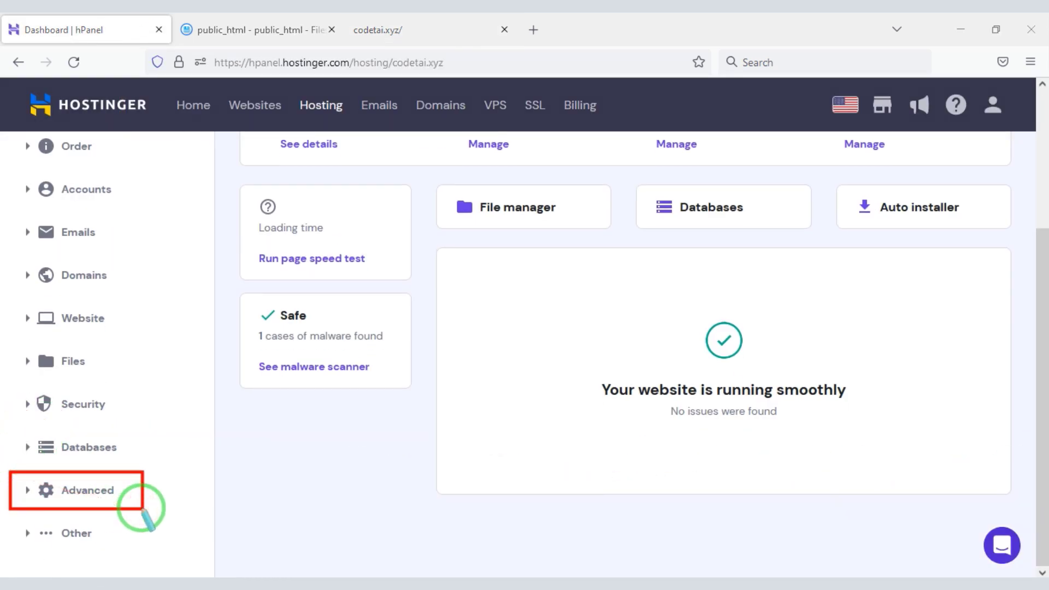
left_click(100, 492)
left_click_drag(1042, 268, 1044, 390)
left_click_drag(45, 322, 165, 356)
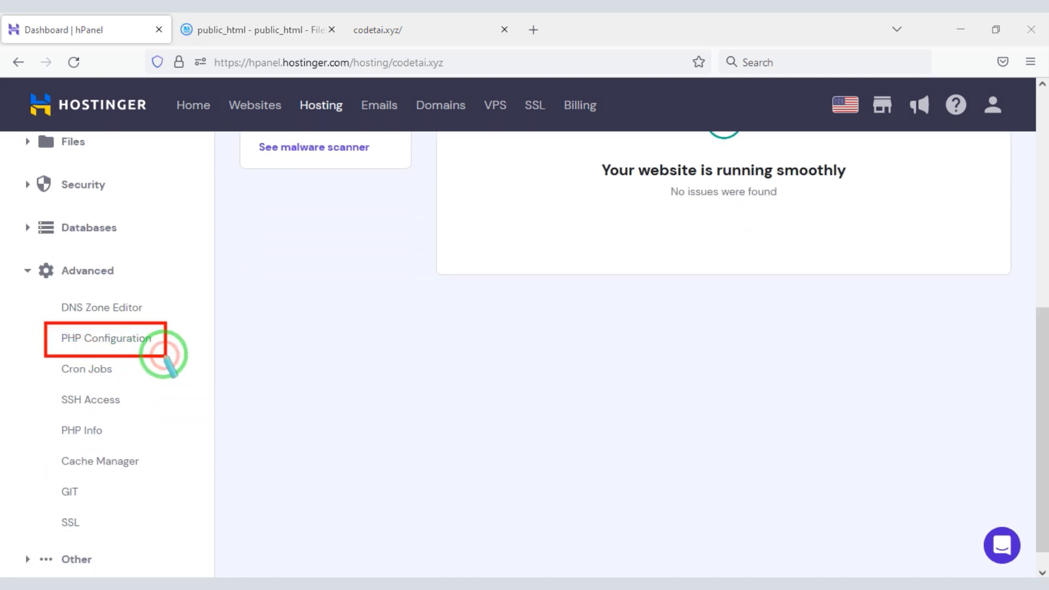
left_click(93, 337)
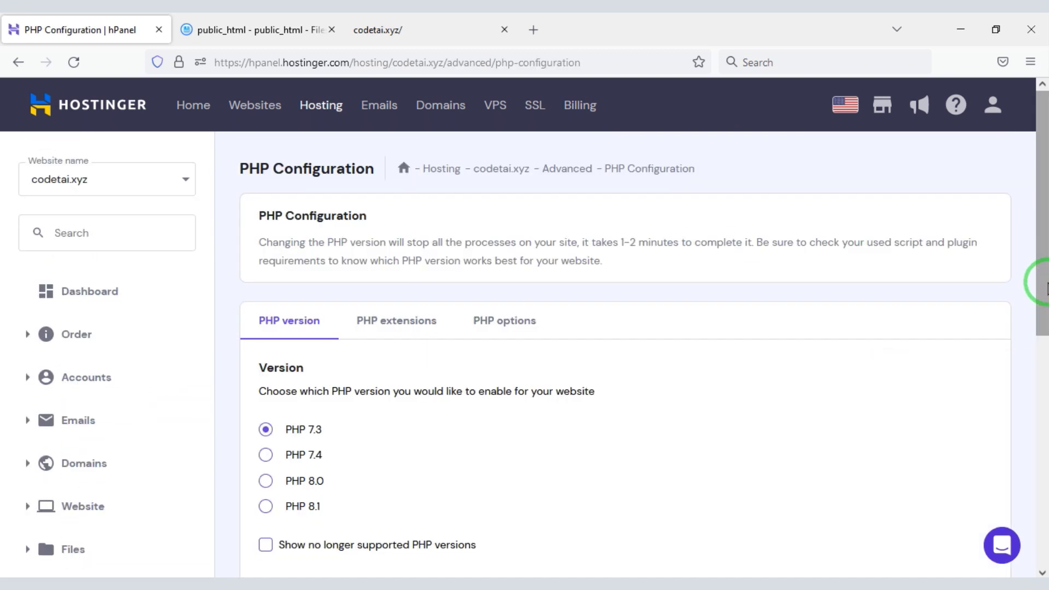
left_click_drag(1042, 276, 1044, 344)
left_click_drag(244, 277, 332, 301)
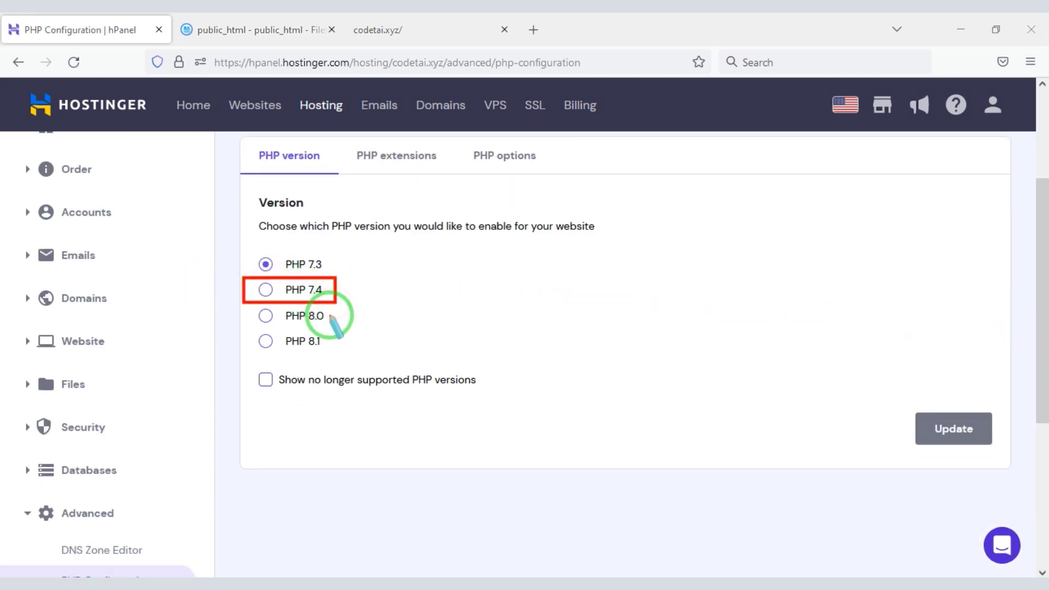
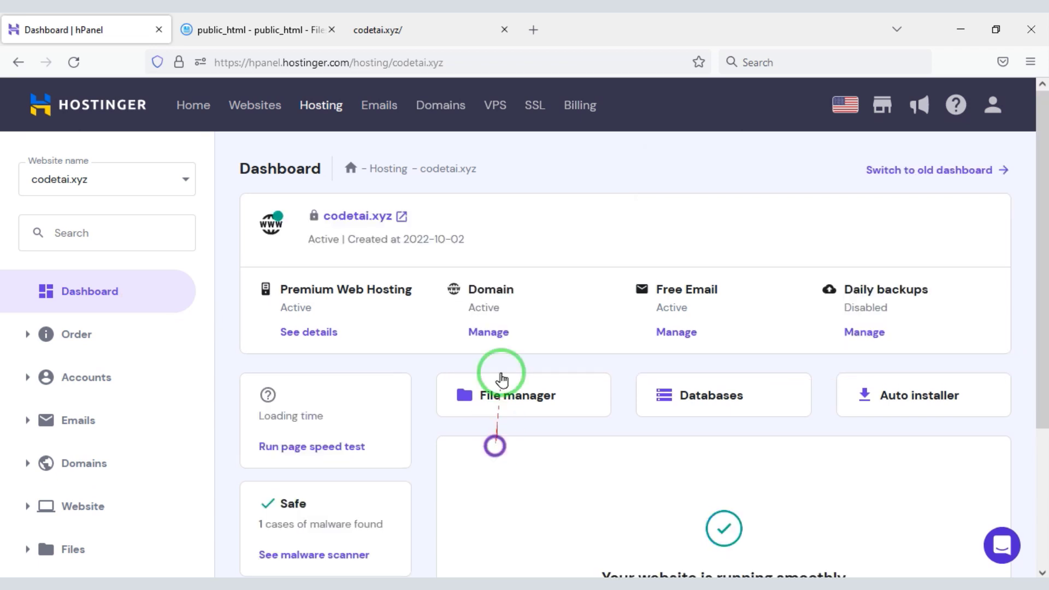
Pass the requirements check to reach Verification, then open the licence certificate PDF.
left_click(460, 19)
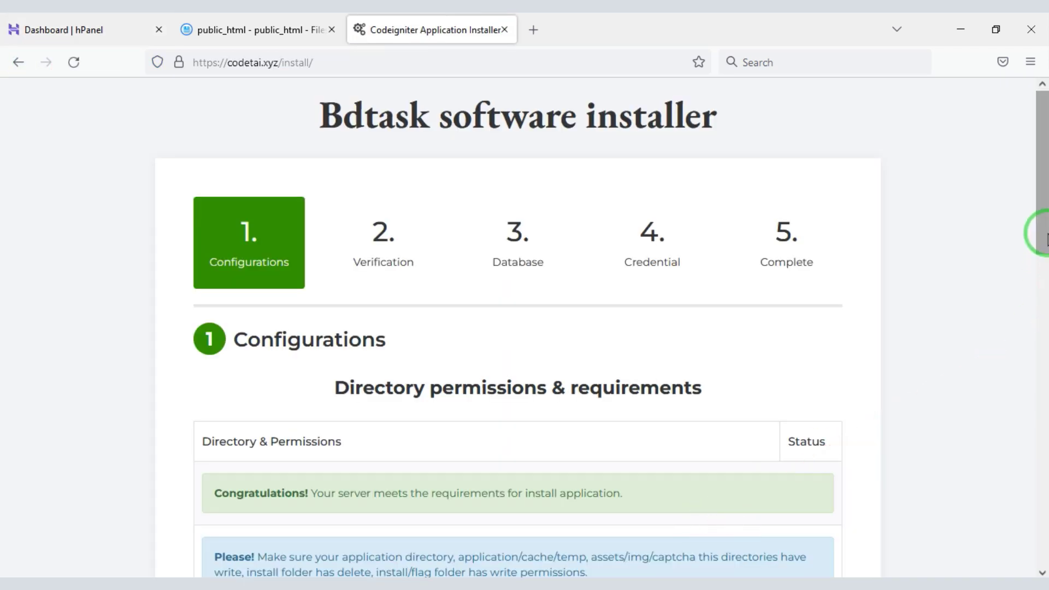
left_click_drag(1041, 230, 585, 572)
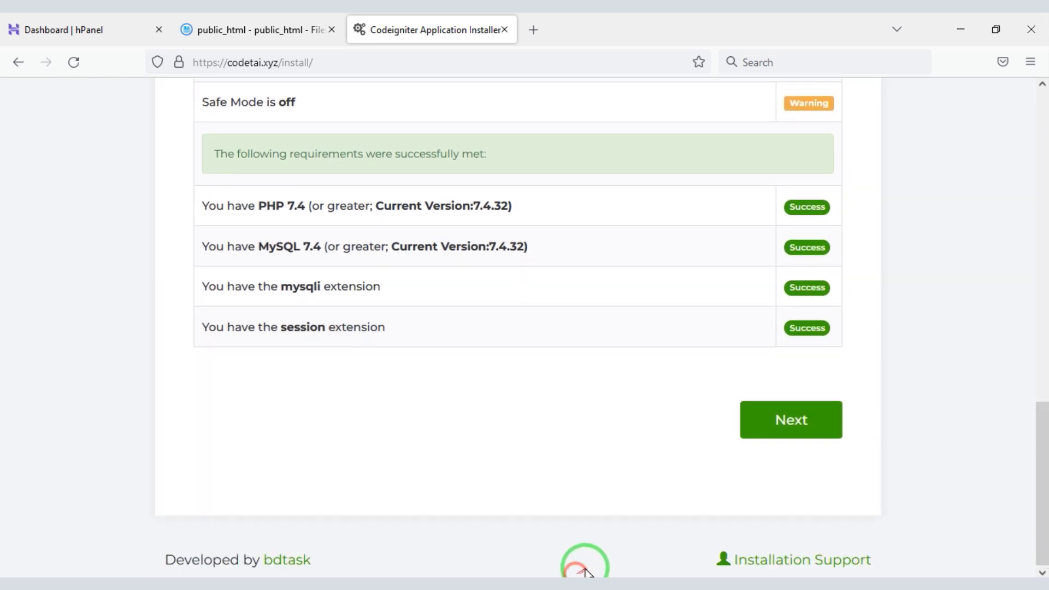
left_click(787, 444)
left_click_drag(1041, 234, 1035, 304)
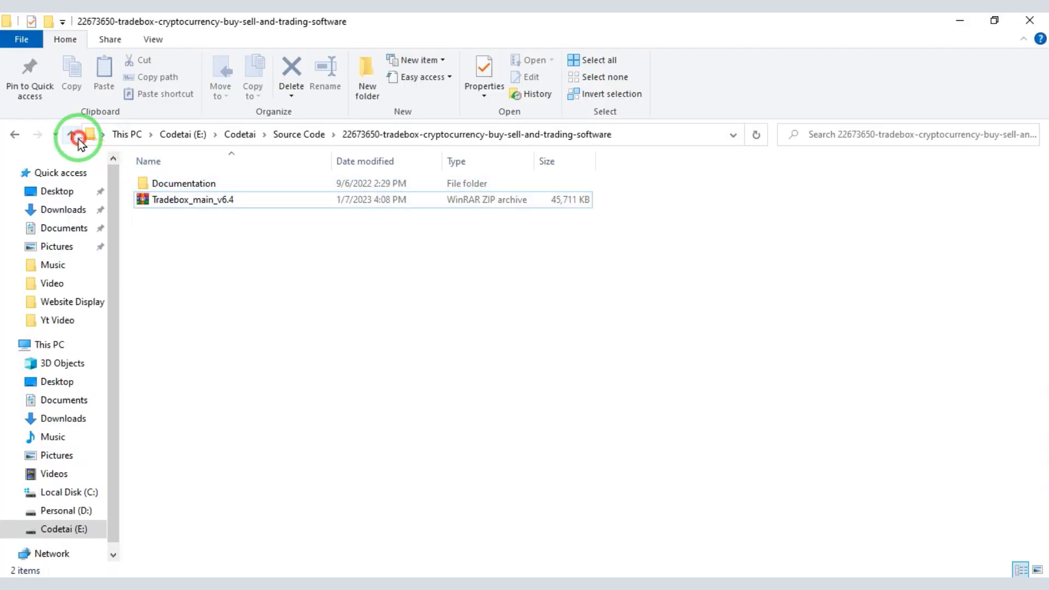
left_click(77, 139)
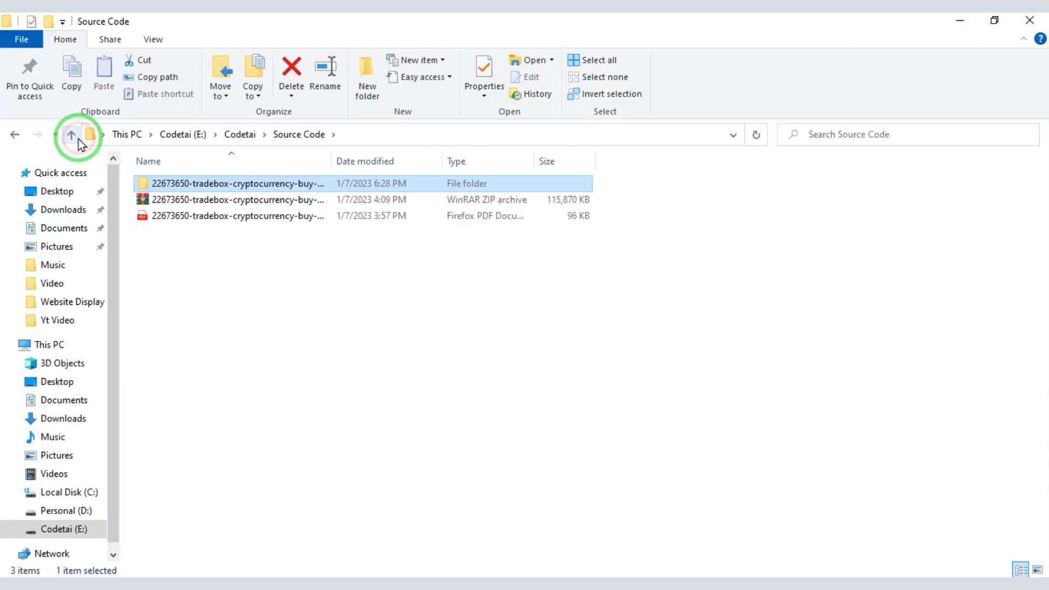
left_click(168, 216)
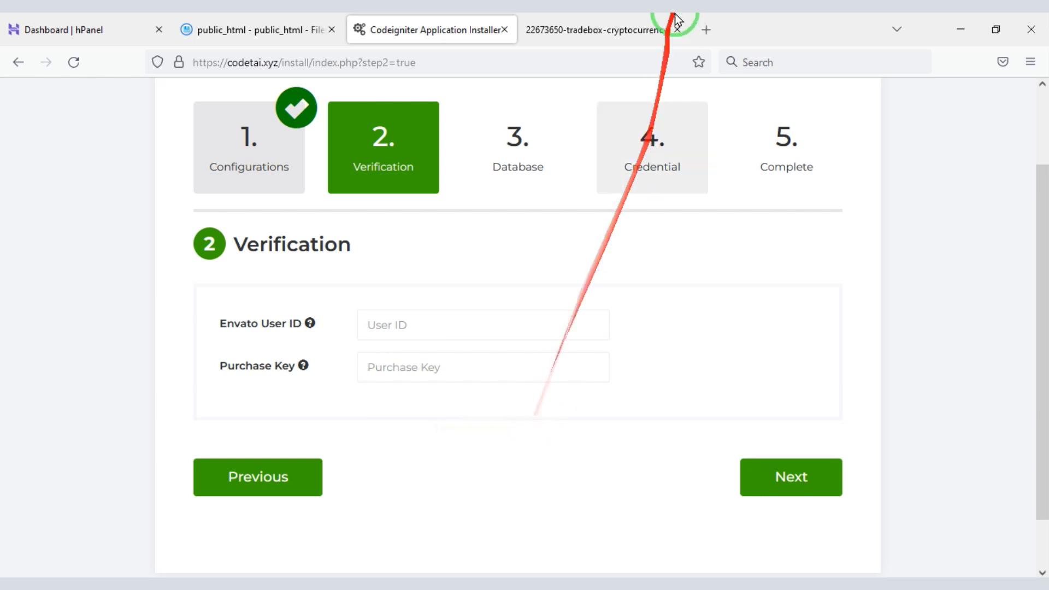
Copy the licensee name from the licence certificate into the User ID field.
left_click(671, 25)
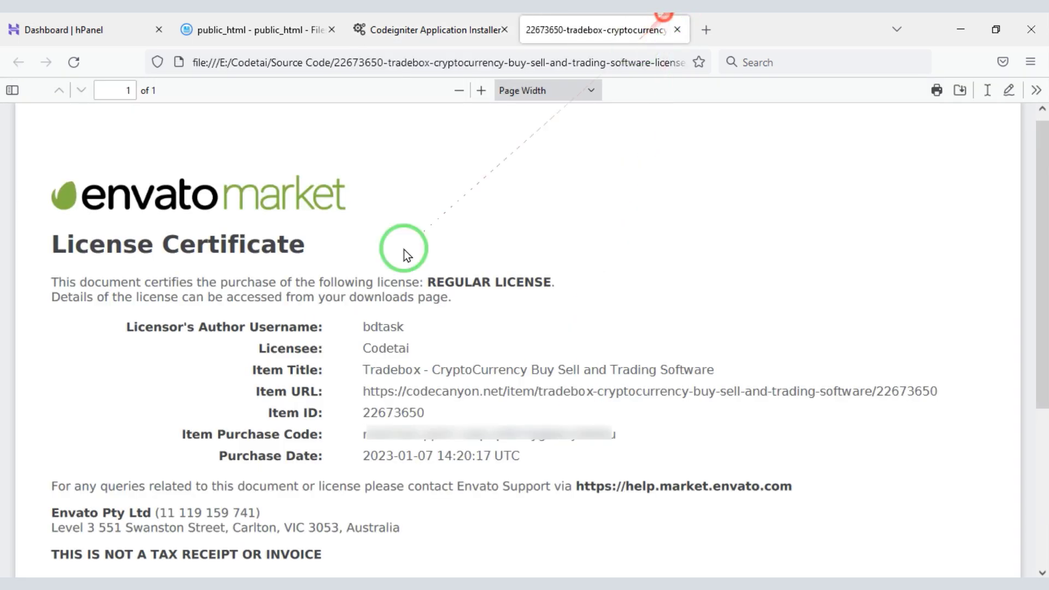
right_click(381, 348)
left_click(407, 362)
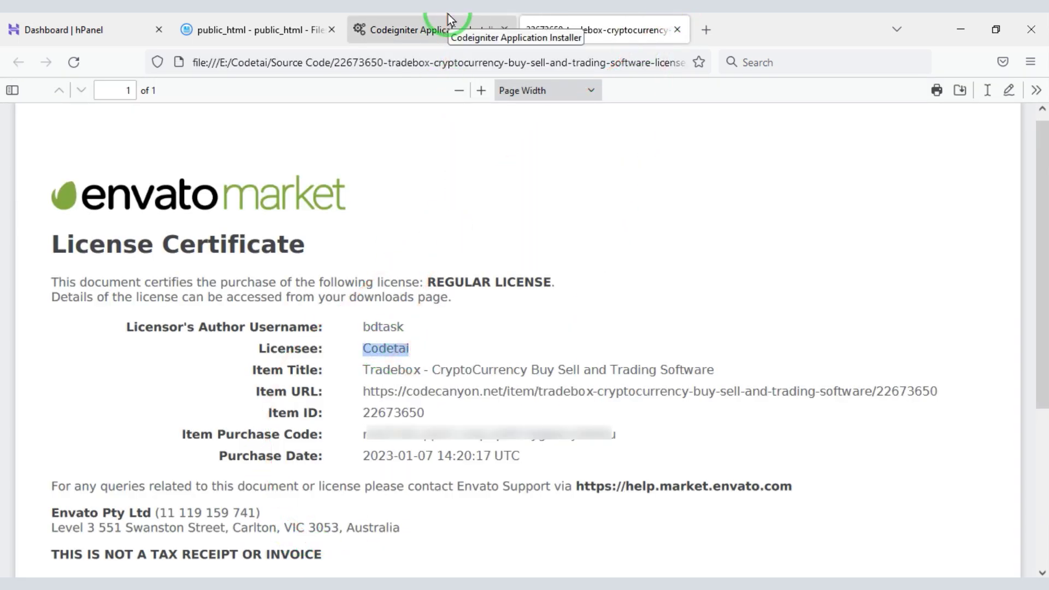
left_click(440, 30)
right_click(398, 310)
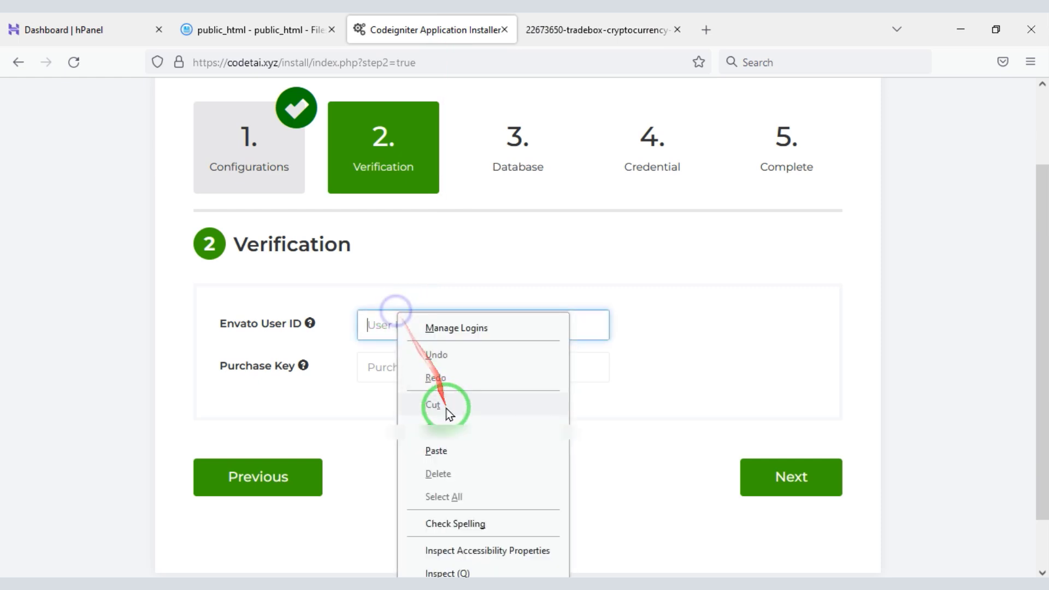
left_click(441, 445)
Paste the item purchase code as the Purchase Key and submit the verification.
left_click(526, 27)
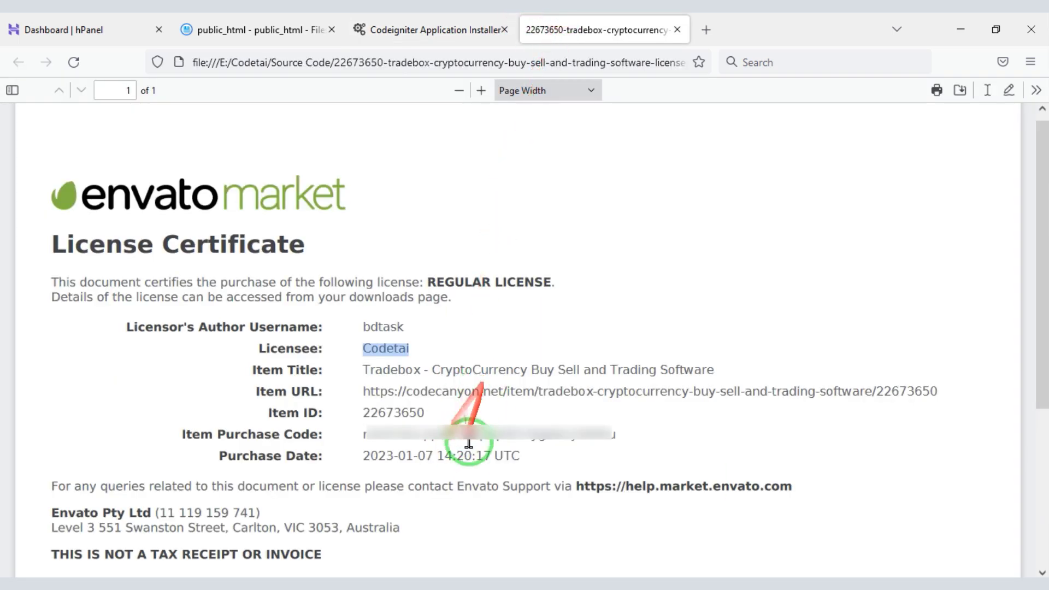
double_click(474, 434)
right_click(474, 435)
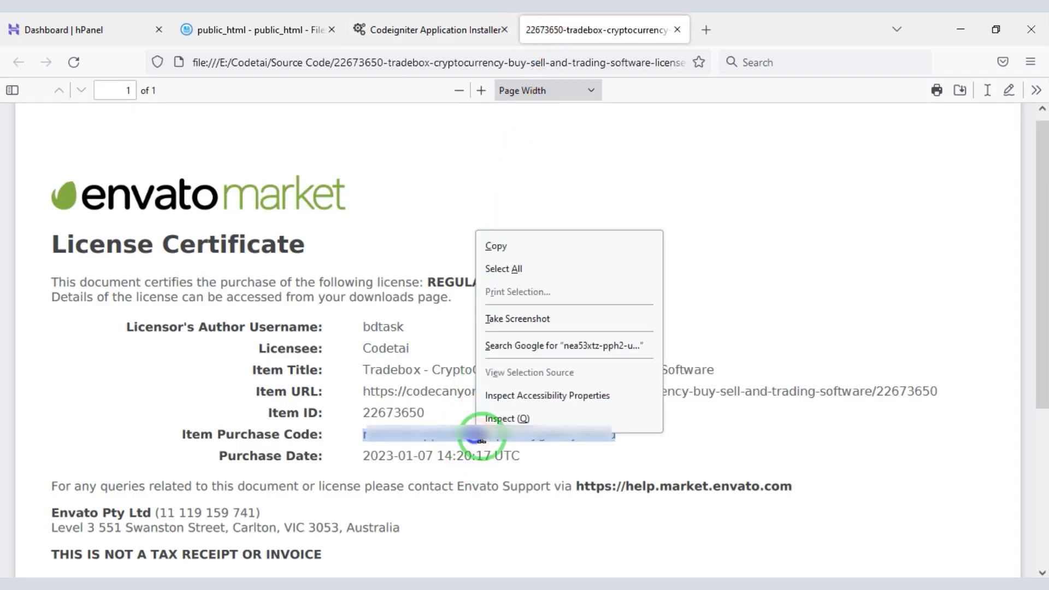
left_click(499, 246)
left_click(421, 27)
right_click(465, 369)
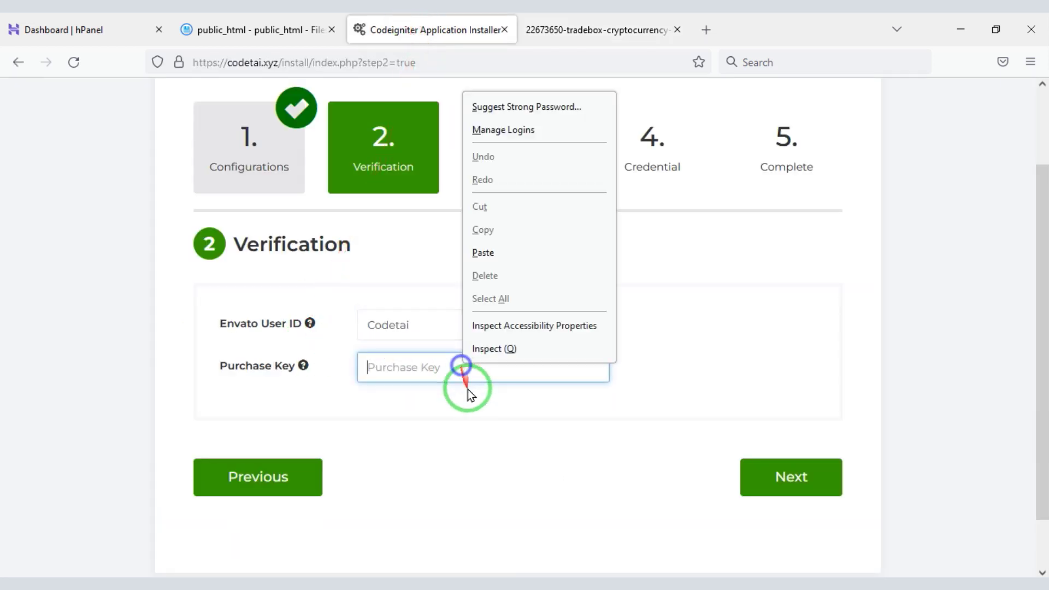
left_click(512, 248)
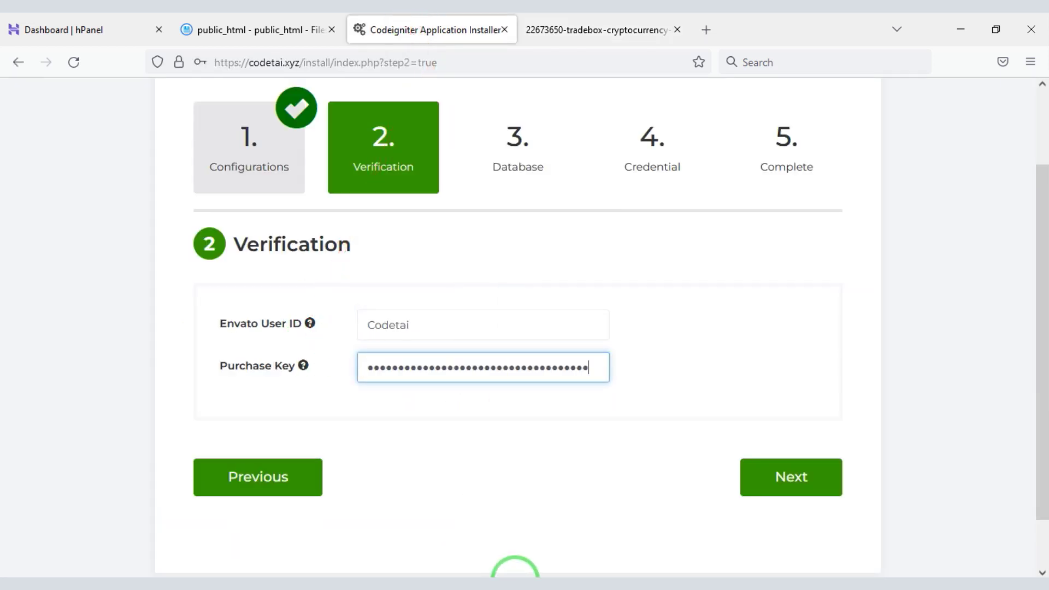
left_click(779, 481)
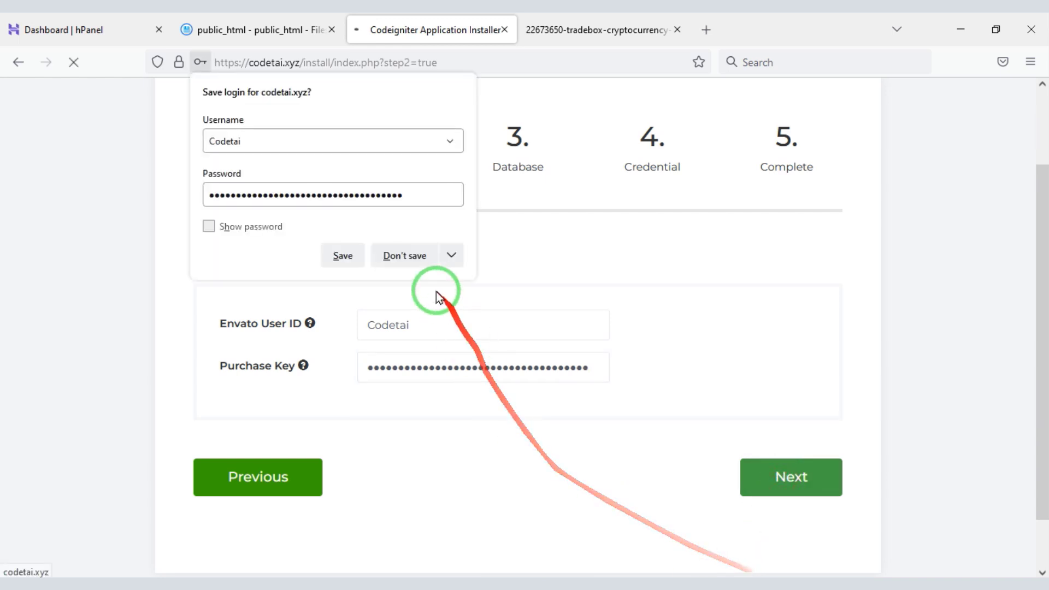
Decline saving the login, close the licence tab, and go to hPanel's MySQL Databases page.
left_click(412, 253)
left_click_drag(1042, 269, 1042, 385)
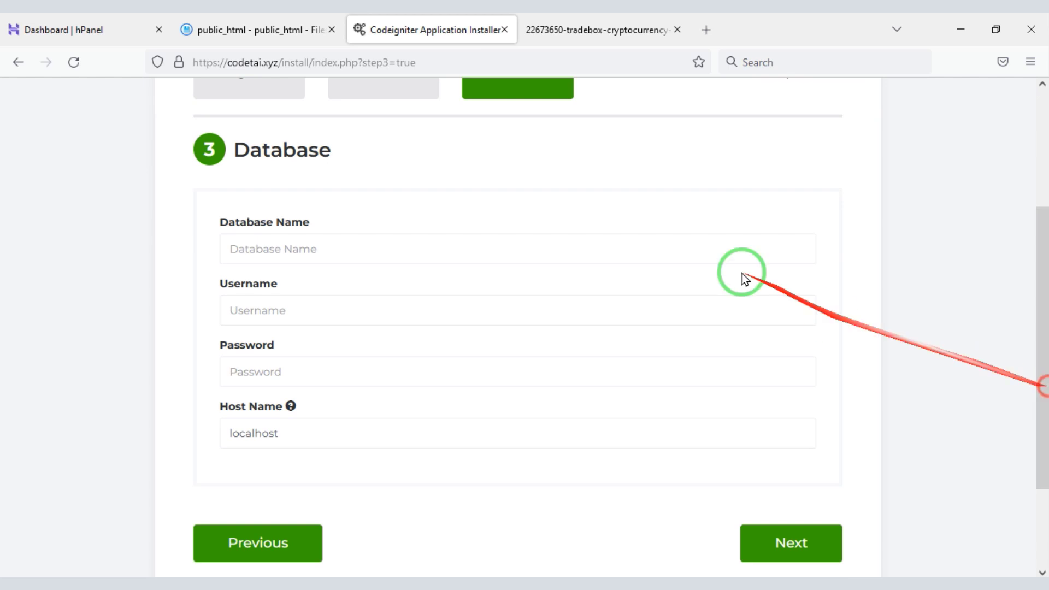
left_click(681, 30)
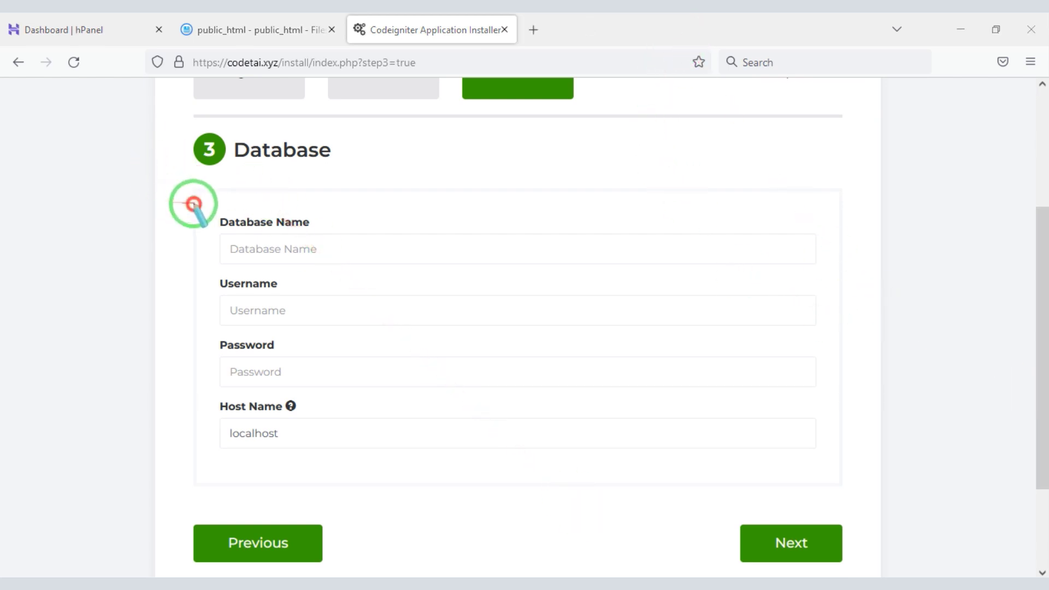
mouse_move(193, 204)
left_mouse_down()
mouse_move(683, 445)
mouse_move(850, 468)
mouse_move(868, 496)
left_mouse_up()
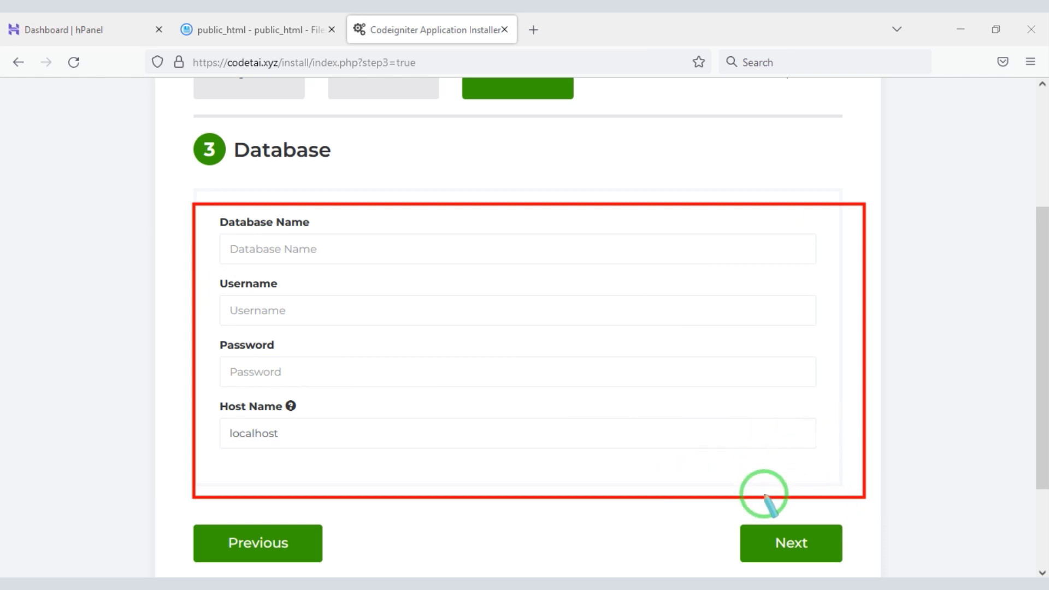
left_click(44, 28)
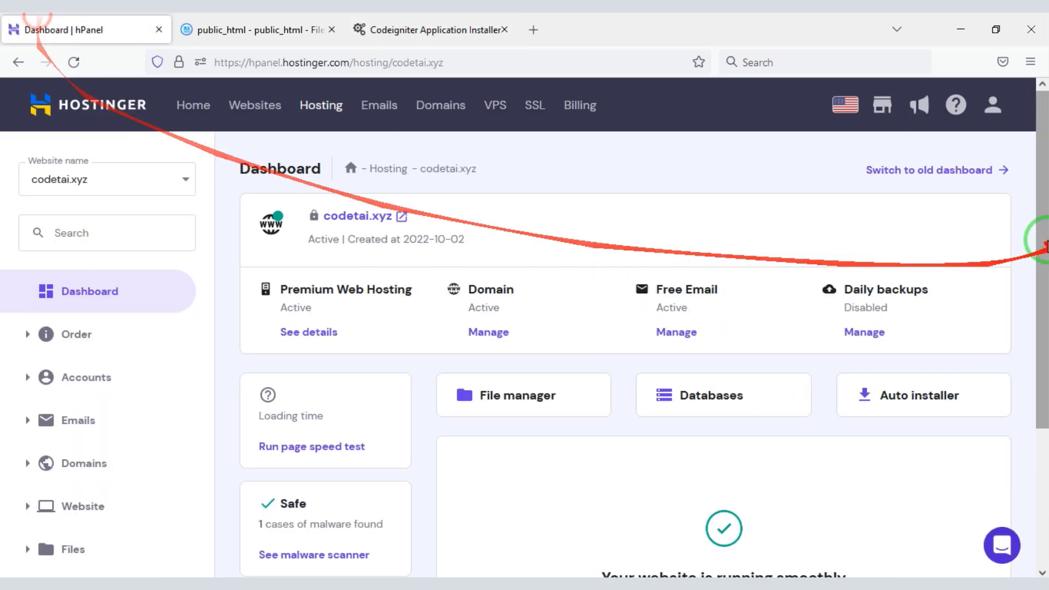
left_click_drag(1045, 246, 1045, 386)
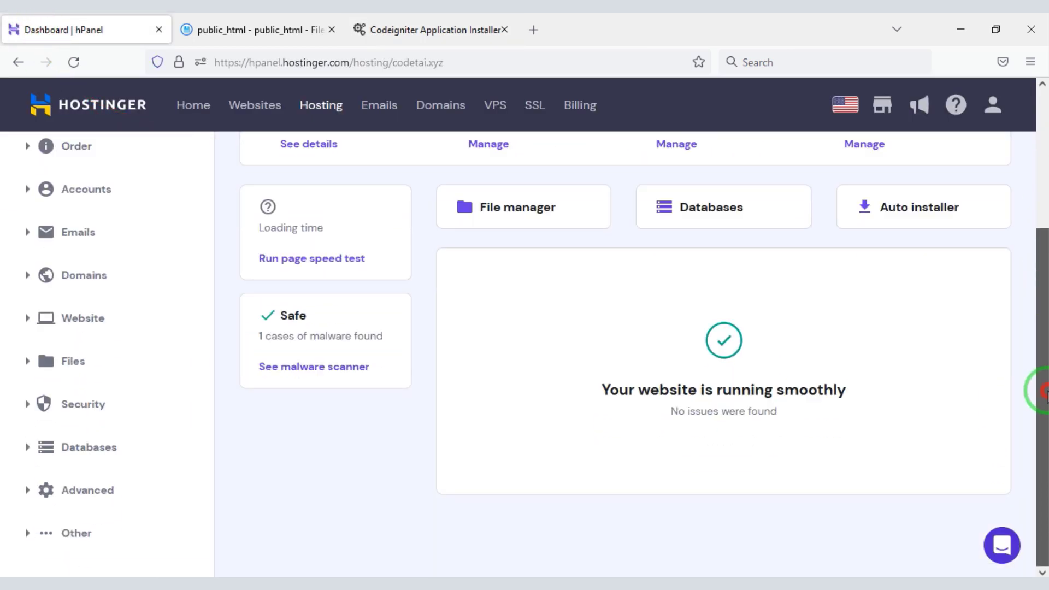
left_click(171, 447)
left_click_drag(1044, 276, 1045, 358)
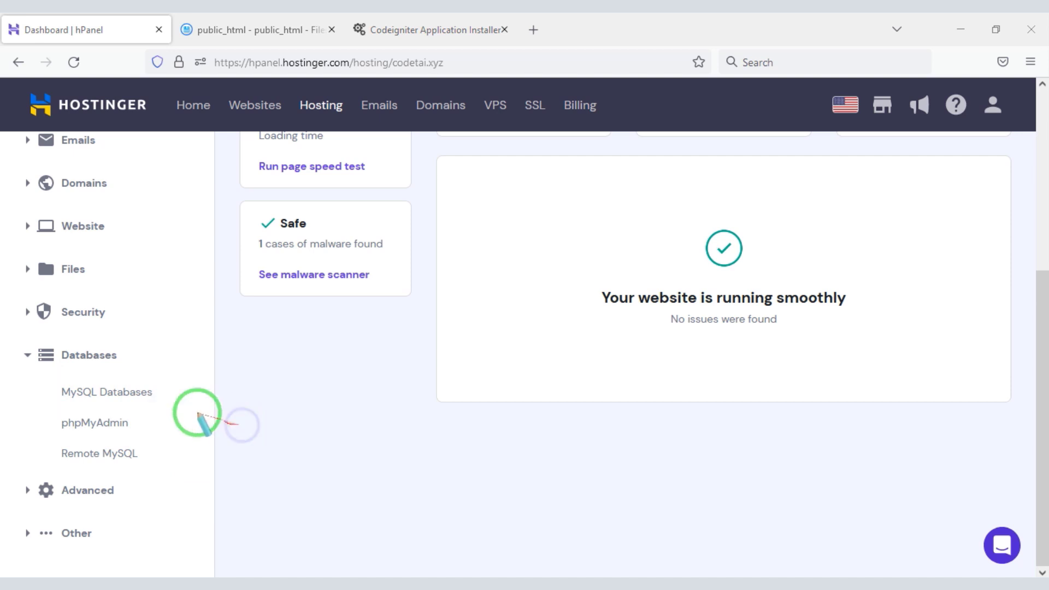
left_click(117, 390)
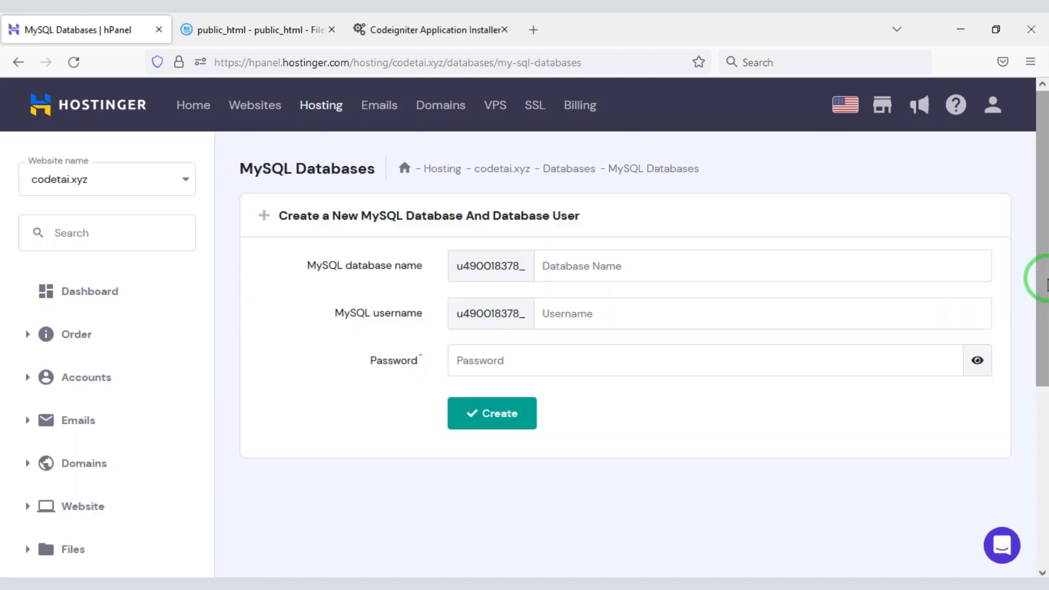
Enter database name codetai and username usercodetai, and generate a random password.
left_click_drag(1040, 274, 1046, 326)
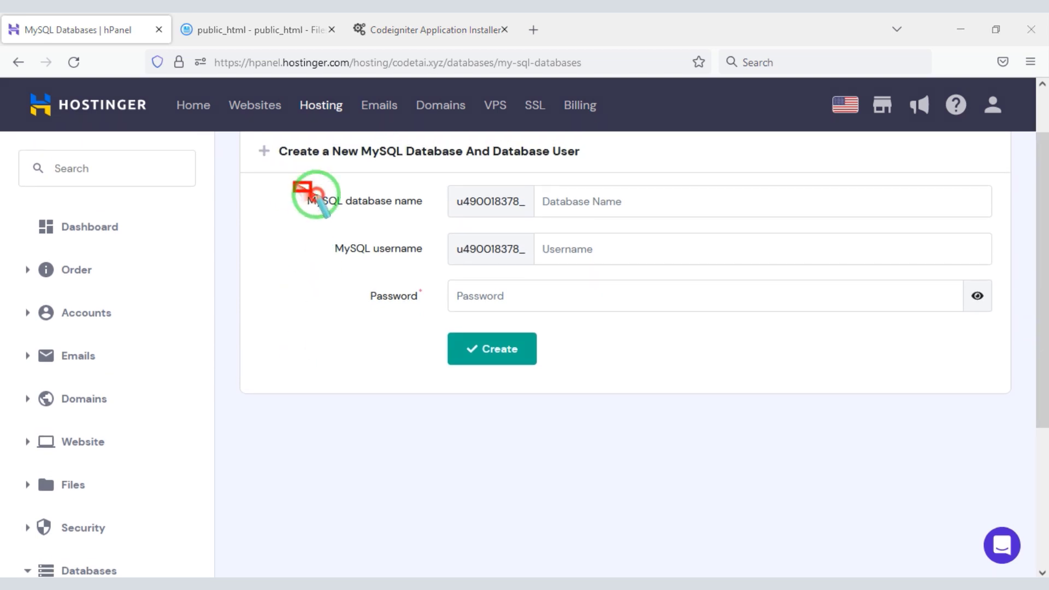
mouse_move(316, 193)
left_mouse_down()
mouse_move(438, 289)
mouse_move(436, 318)
left_mouse_up()
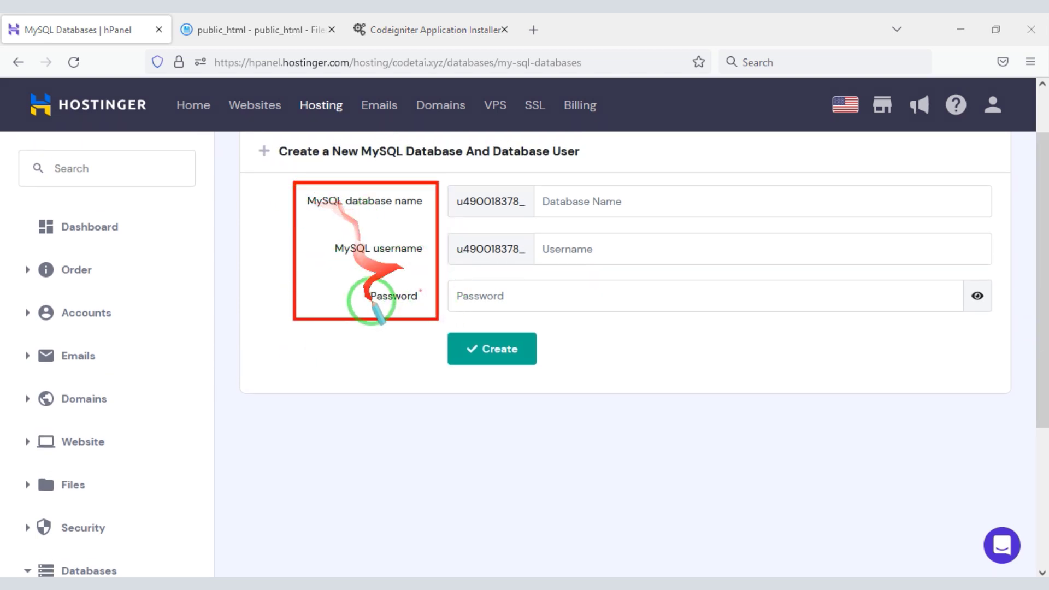
left_click_drag(417, 348, 704, 265)
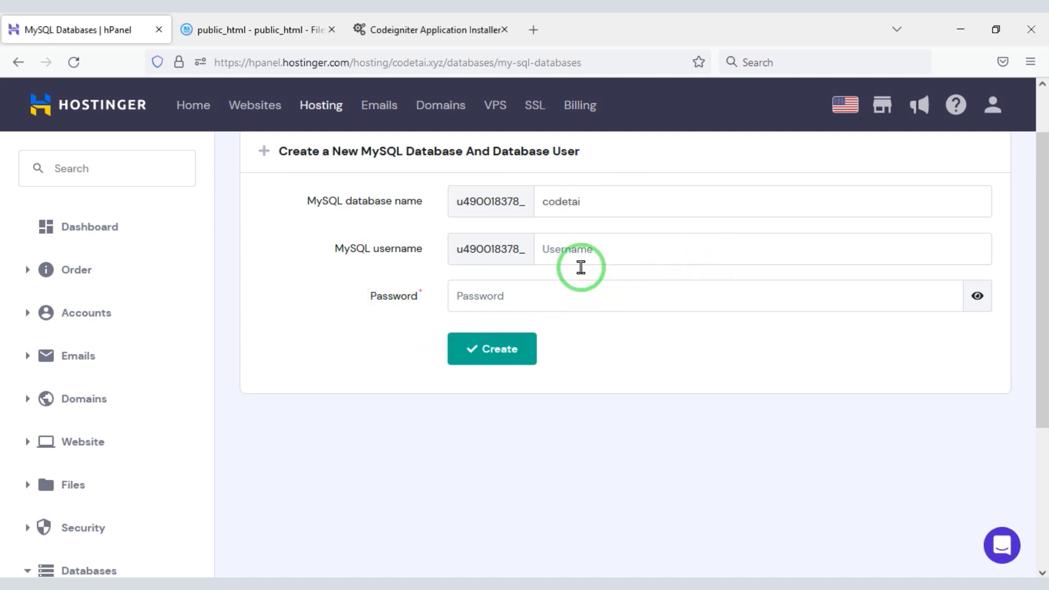
left_click(568, 257)
type("usercodetai")
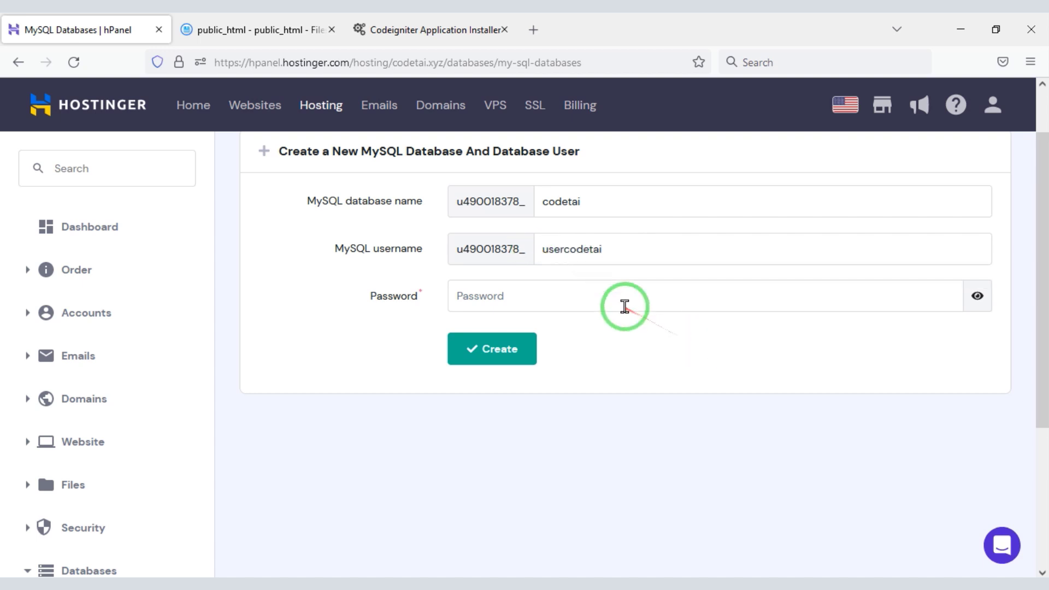
left_click(626, 305)
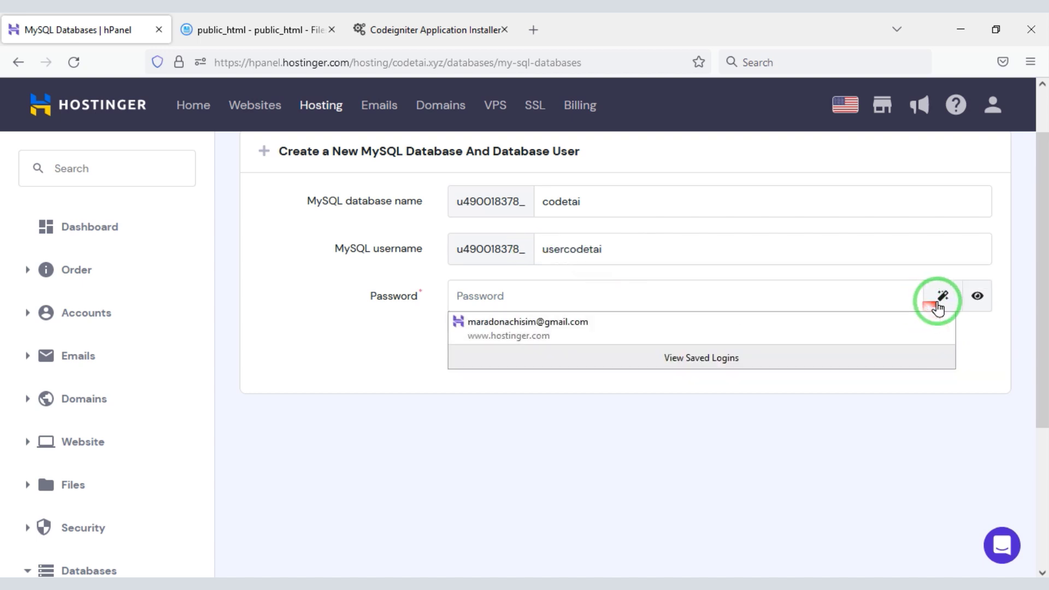
left_click(941, 296)
Paste the generated password into the installer's Password field, then create the database and user.
right_click(532, 293)
left_click(568, 386)
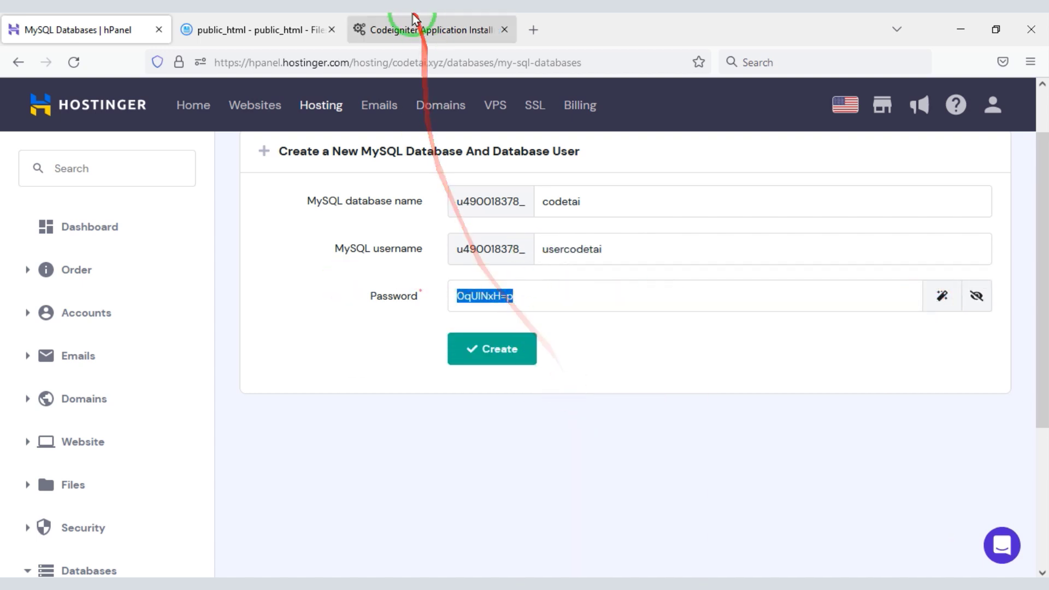
left_click(426, 30)
right_click(318, 375)
left_click(358, 213)
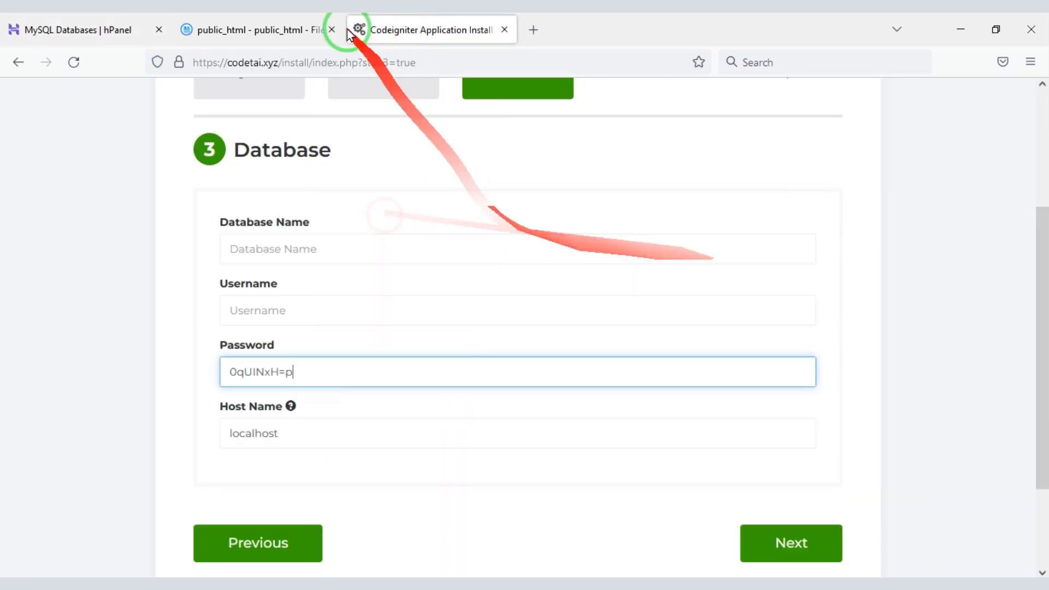
left_click(82, 30)
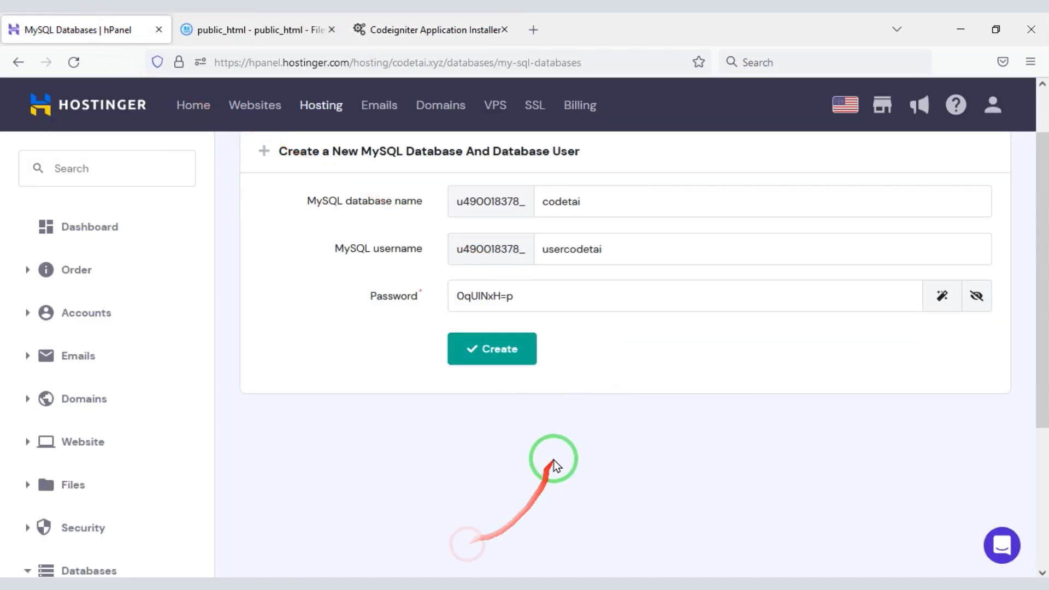
left_click(512, 361)
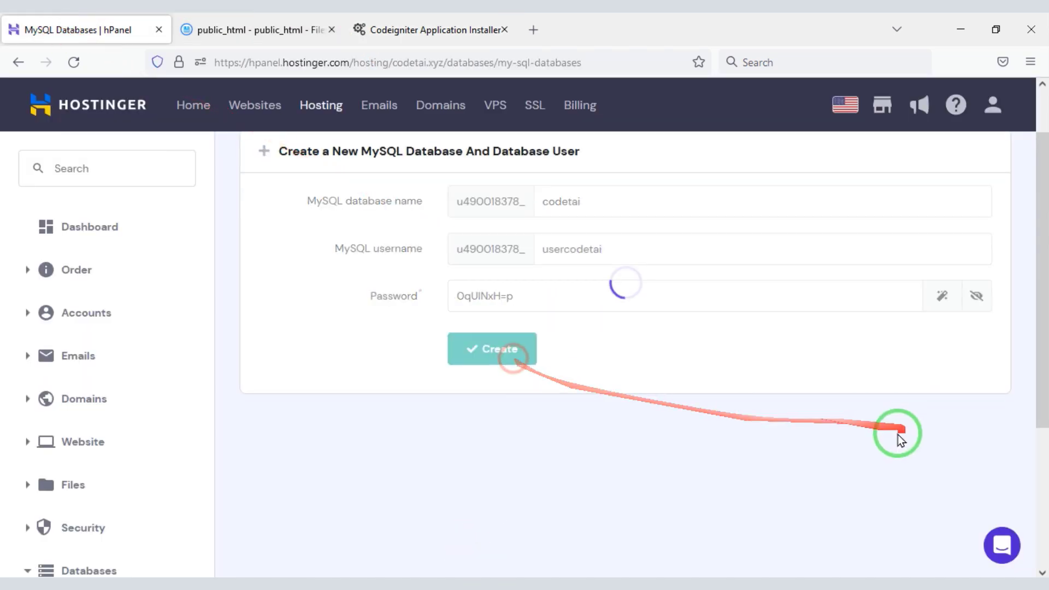
left_click_drag(1042, 352, 1044, 429)
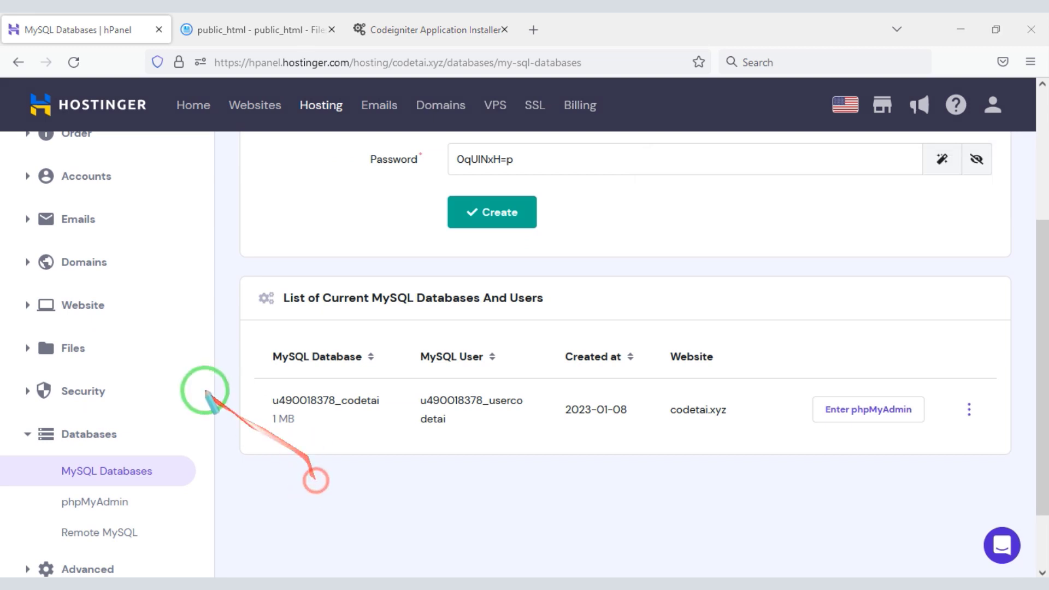
Copy the full codetai database name from hPanel into the installer's Database Name field.
mouse_move(253, 387)
left_mouse_down()
mouse_move(937, 457)
mouse_move(1004, 454)
left_mouse_up()
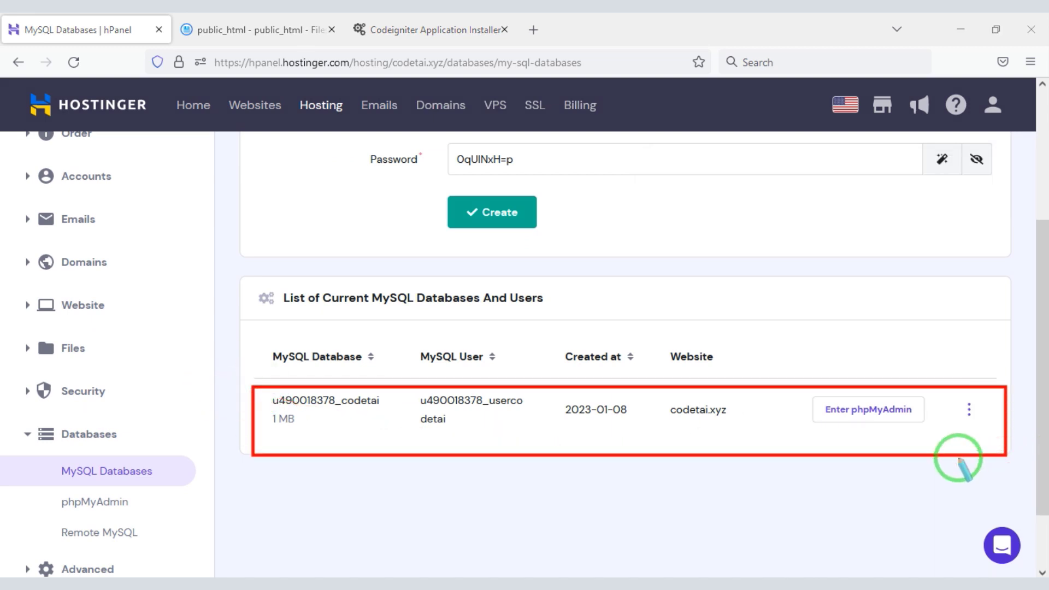
left_click_drag(963, 469, 354, 395)
right_click(373, 401)
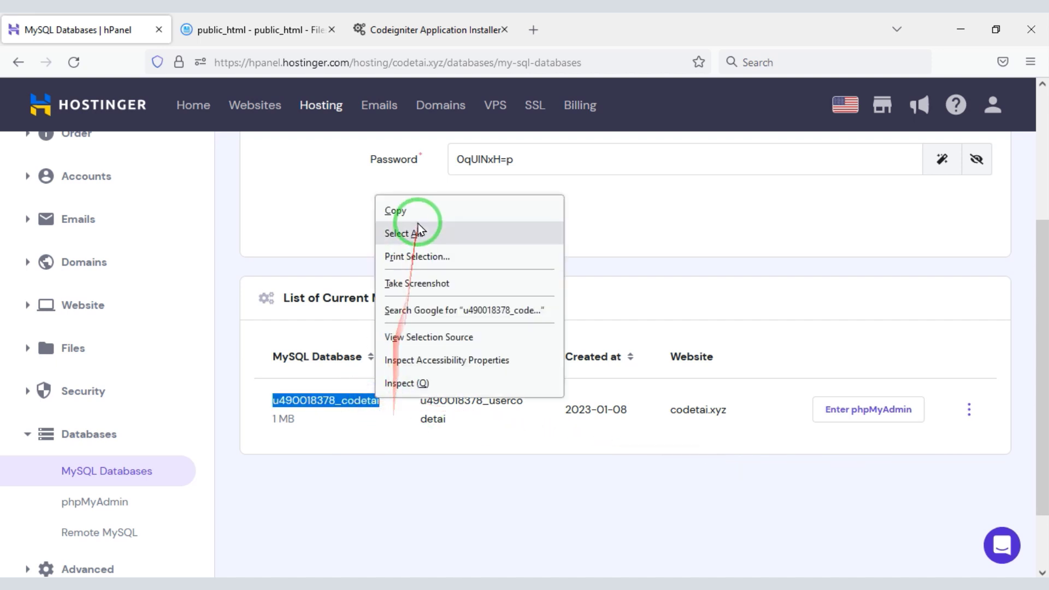
left_click(393, 209)
left_click(431, 30)
right_click(328, 247)
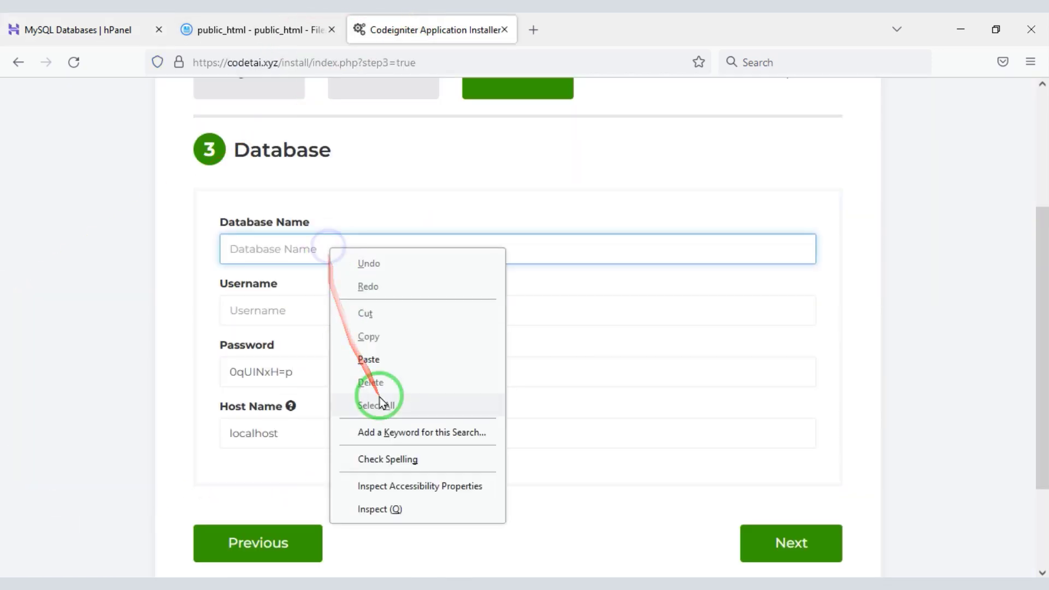
left_click(369, 359)
Paste the full usercodetai username into the Username field and continue to Credential.
left_click(82, 30)
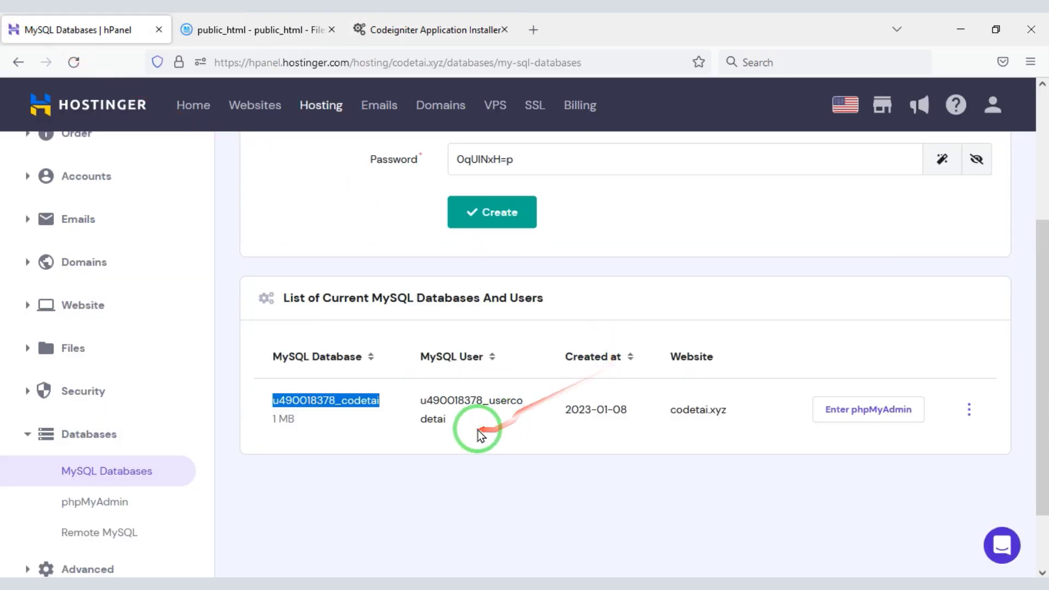
right_click(430, 400)
left_click(453, 211)
left_click(431, 29)
right_click(353, 311)
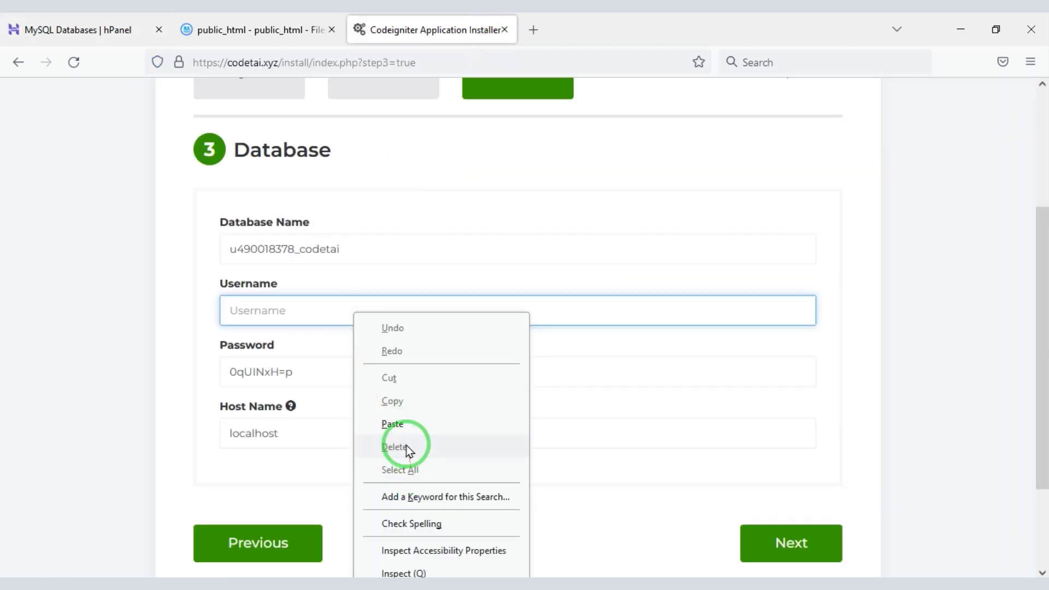
left_click(393, 424)
left_click_drag(1043, 363, 1044, 476)
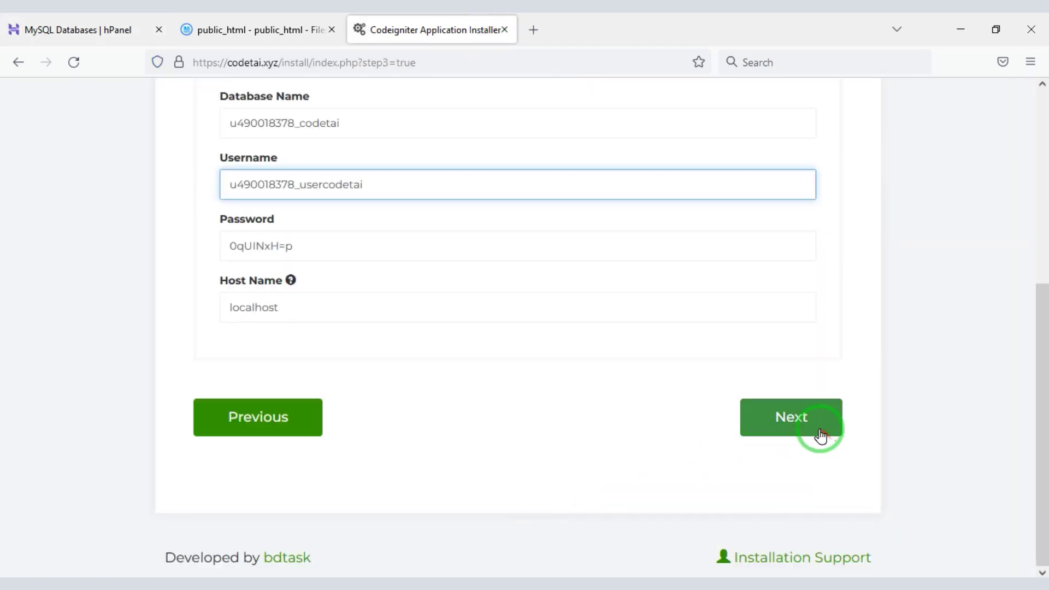
left_click(802, 429)
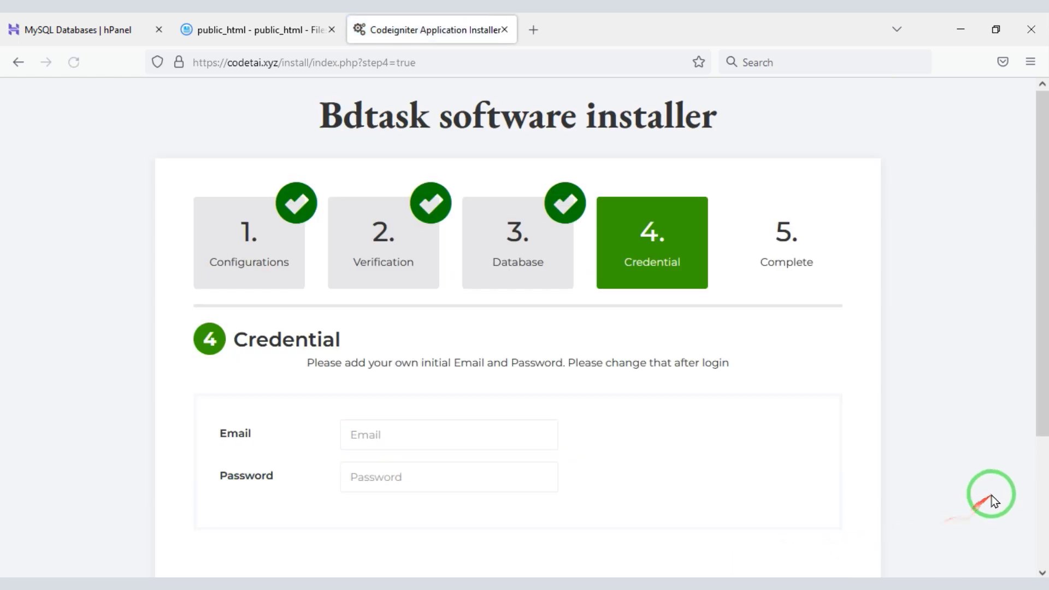
Enter the admin email and password, submit, and decline saving the login in the browser.
left_click_drag(1044, 295, 1044, 371)
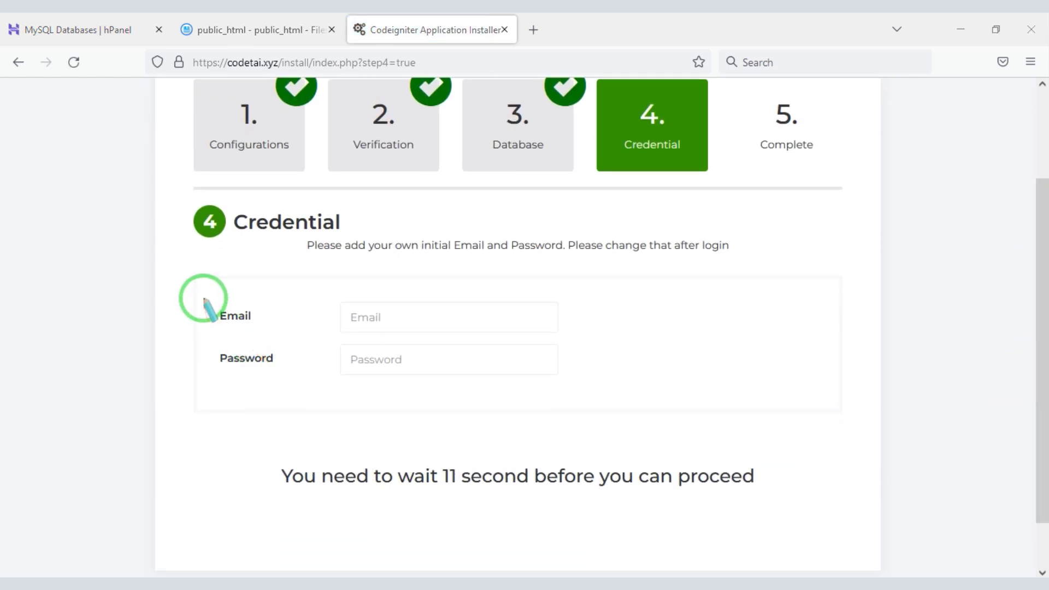
mouse_move(204, 298)
left_mouse_down()
mouse_move(581, 375)
mouse_move(609, 422)
left_mouse_up()
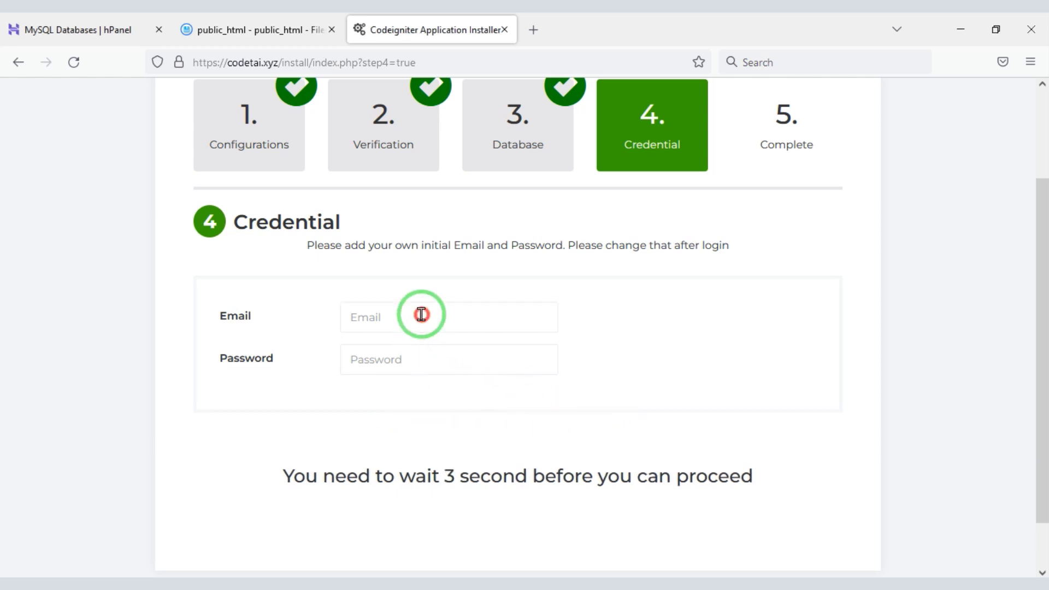
left_click(421, 315)
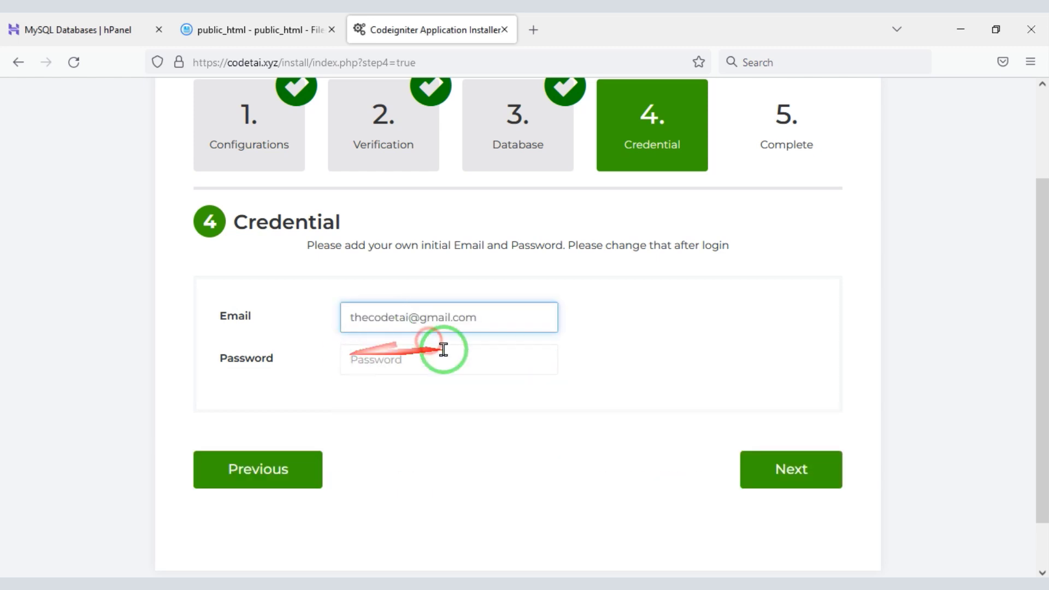
left_click(441, 349)
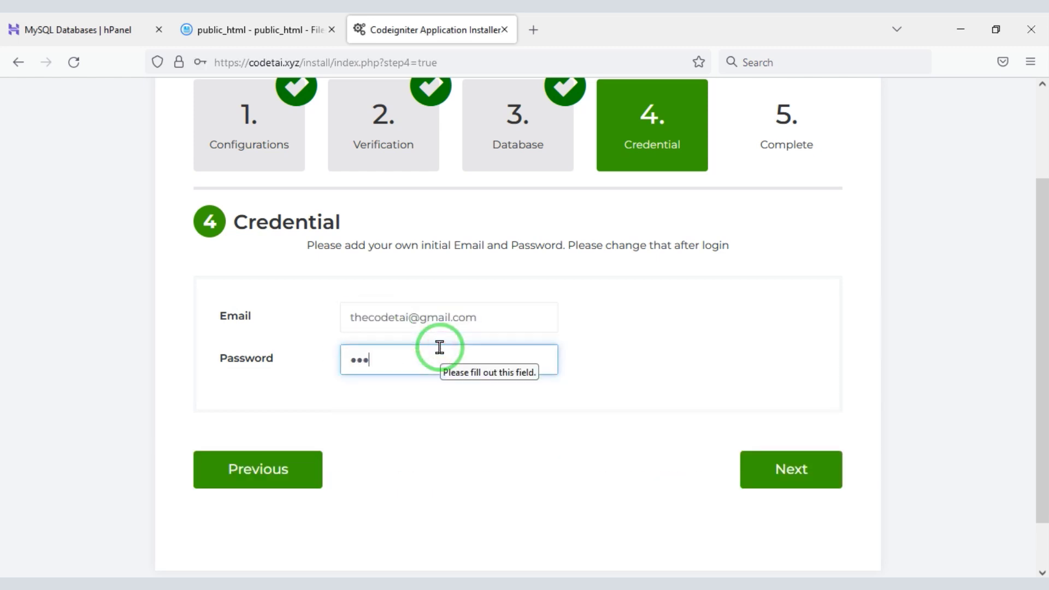
left_click(801, 479)
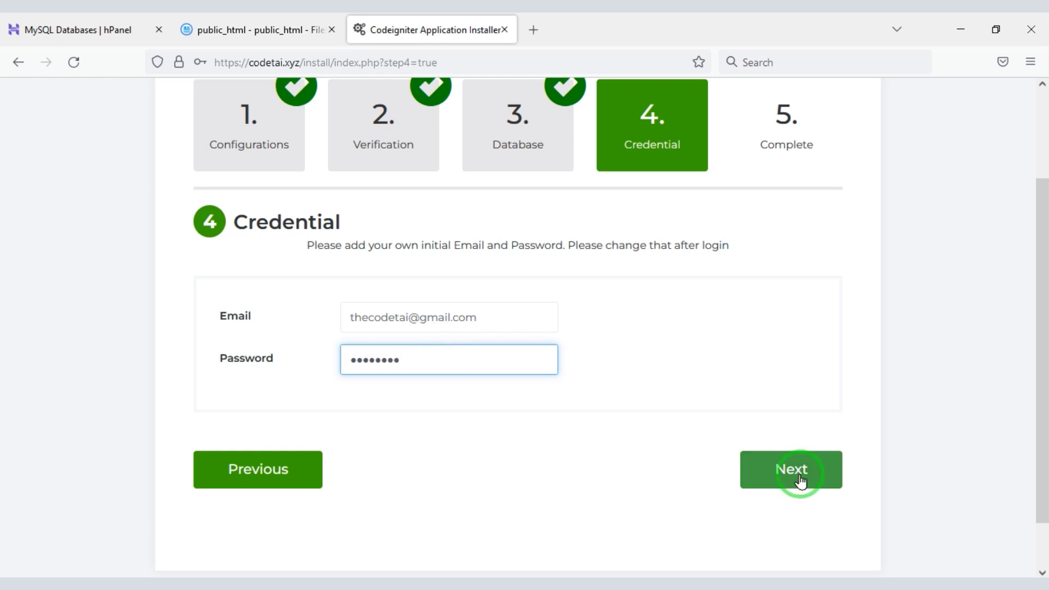
left_click(411, 256)
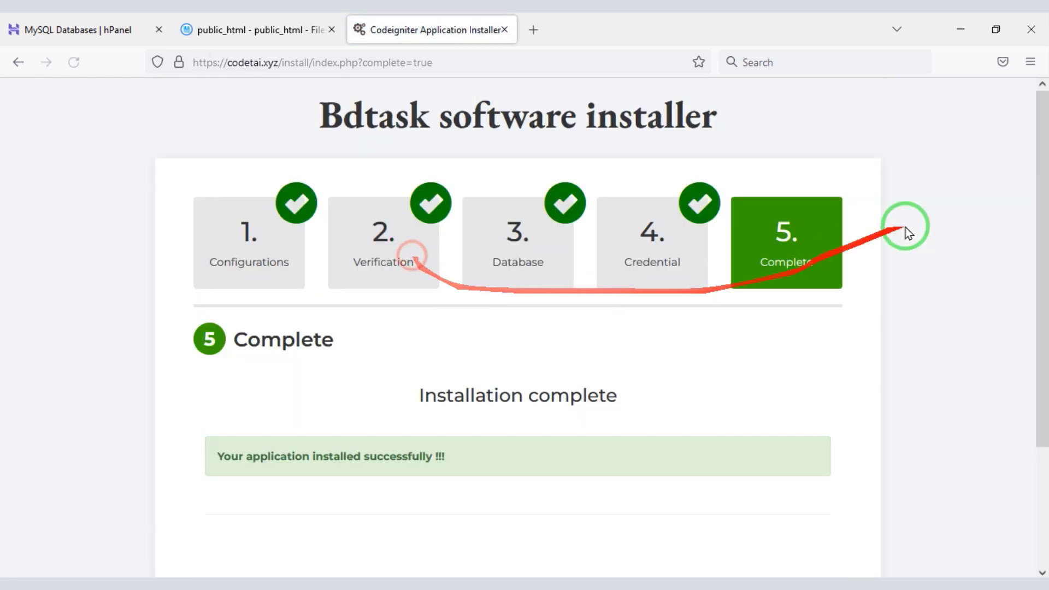
Delete the installer from the server with Delete Now.
left_click_drag(1042, 201, 1045, 370)
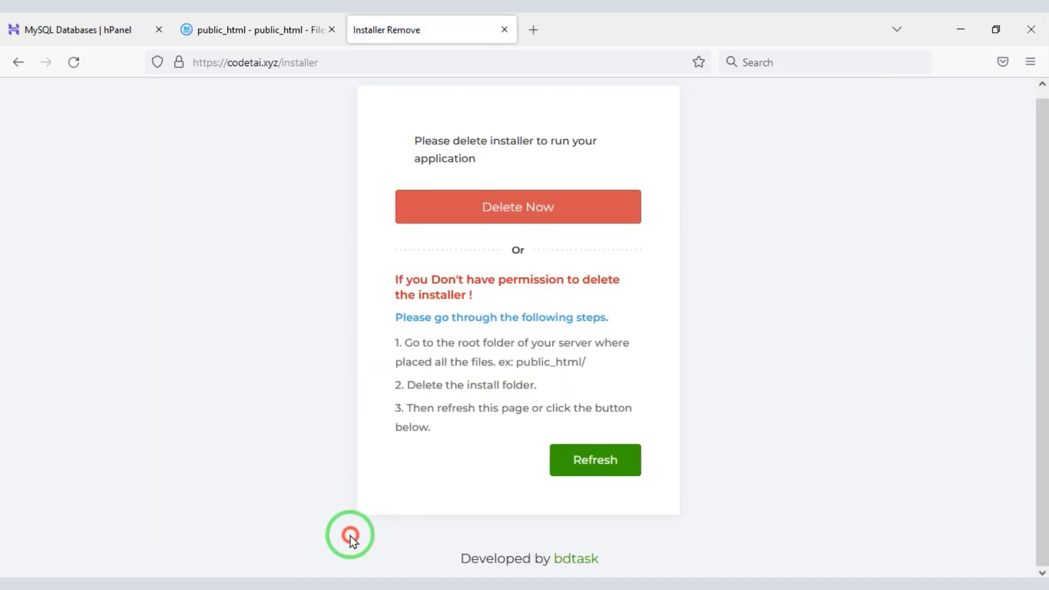
left_click(544, 206)
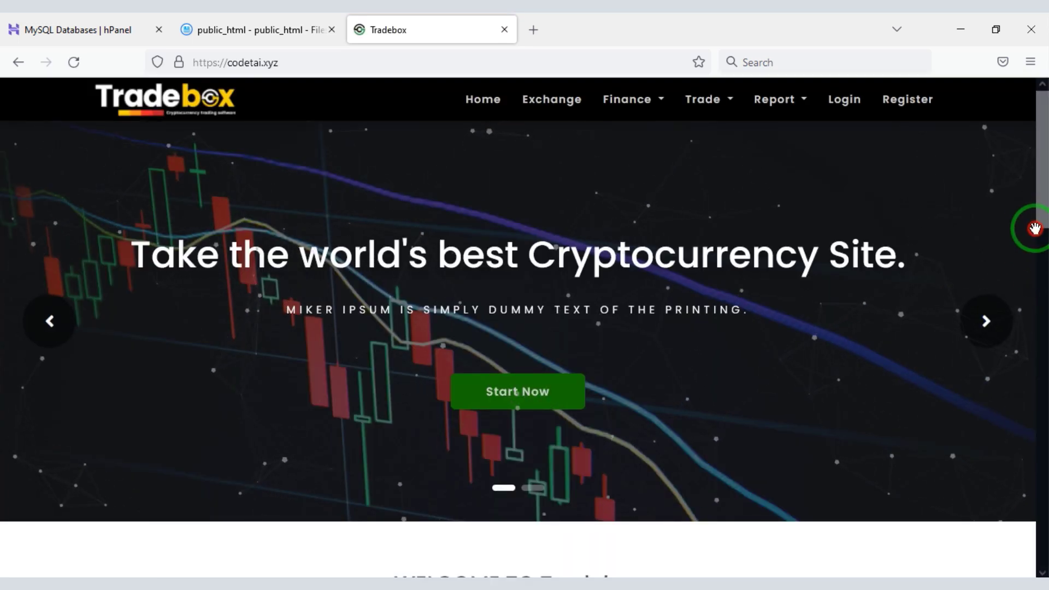
Close the hosting tabs and view the site's login and registration pages.
left_click_drag(1040, 272, 1042, 172)
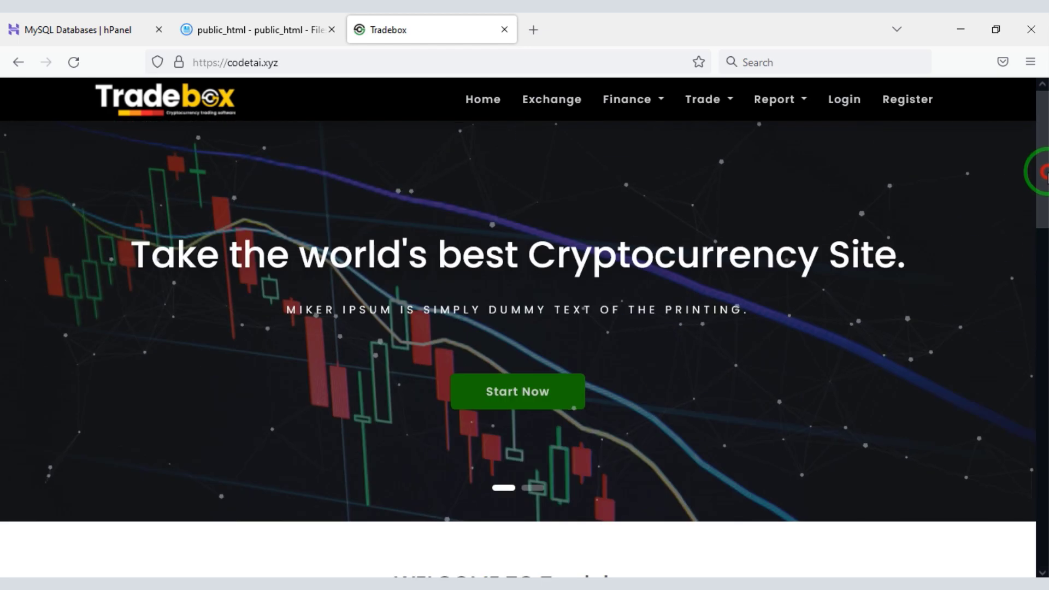
left_click(158, 29)
left_click(158, 29)
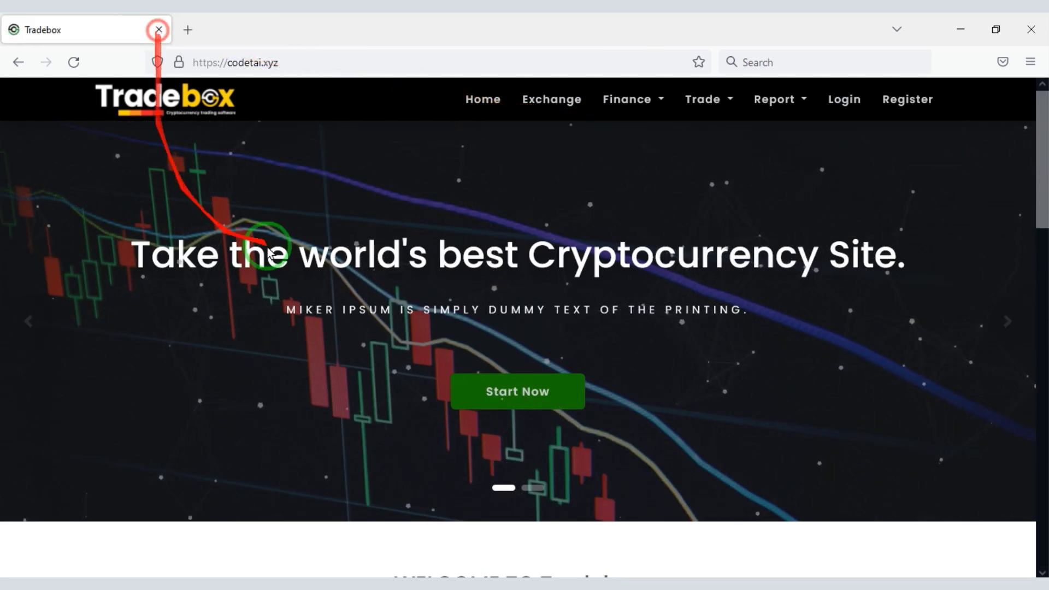
left_click(836, 101)
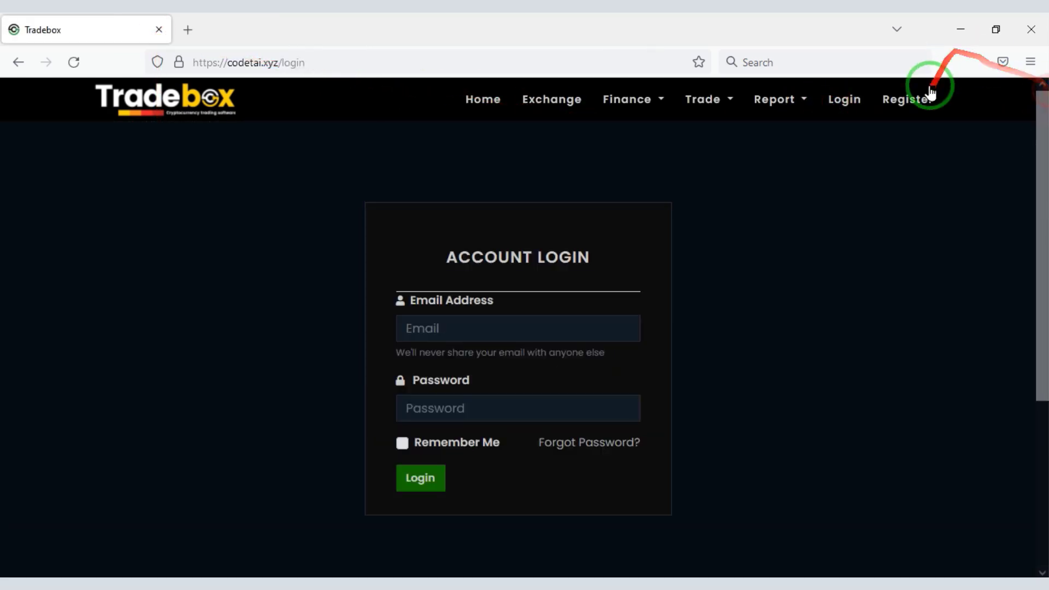
left_click(923, 98)
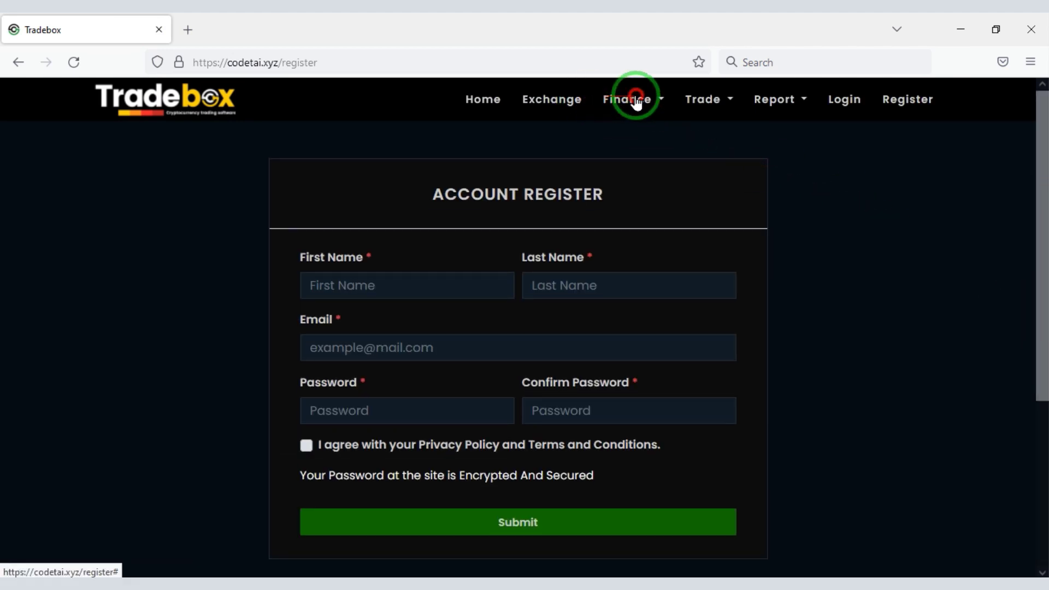
Open the ETH_BTC exchange page, switch the order form to SELL, and return home.
left_click(609, 106)
left_click(552, 101)
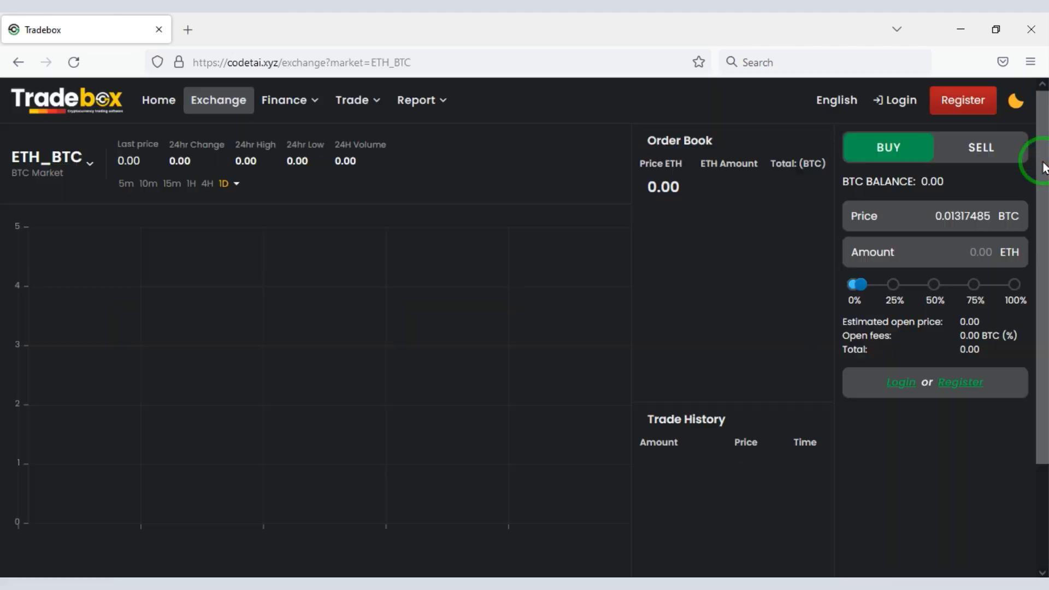
left_click_drag(1044, 167, 246, 328)
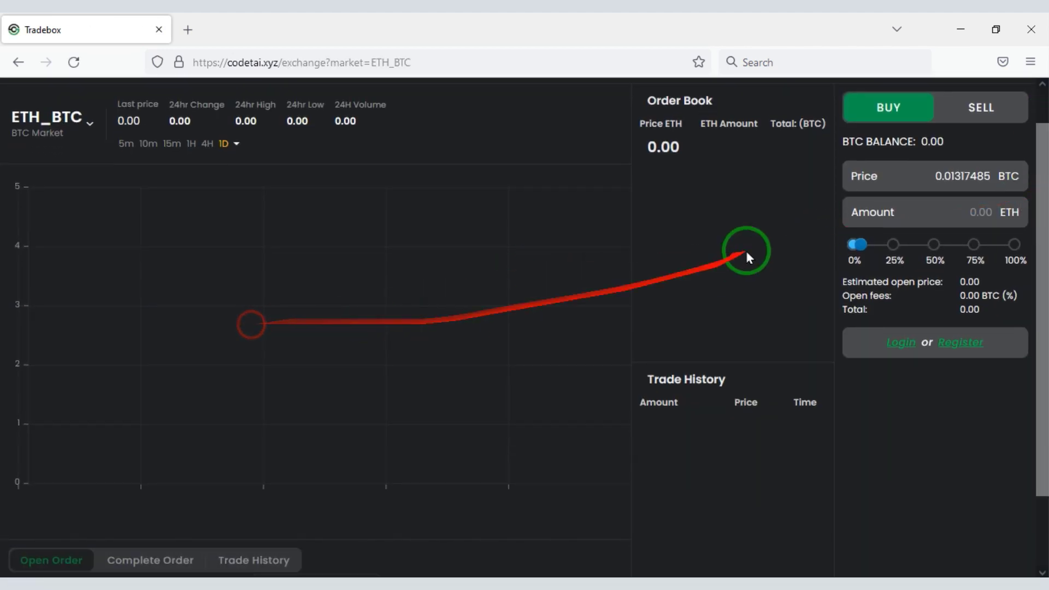
left_click(975, 109)
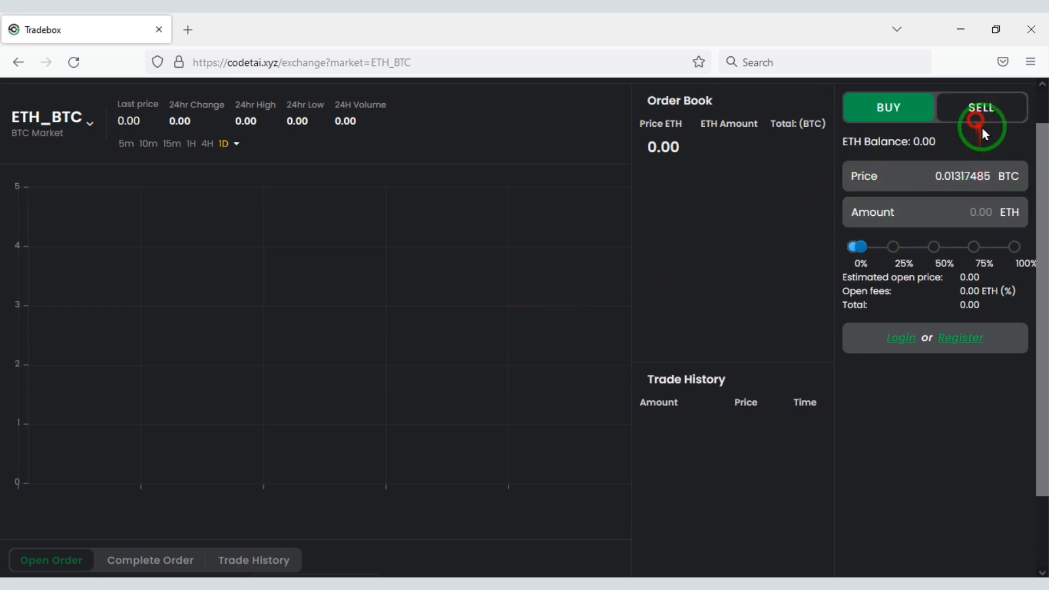
left_click(66, 108)
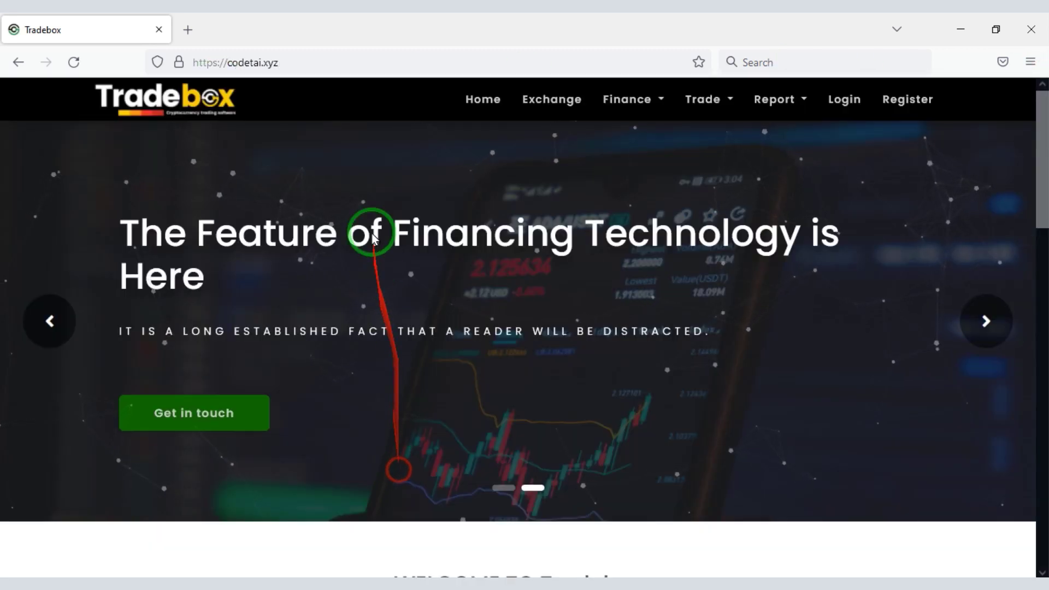
left_click(394, 62)
Go to codetai.xyz/admin and sign in with the saved admin email and password.
left_click(398, 62)
type("admin")
key("Return")
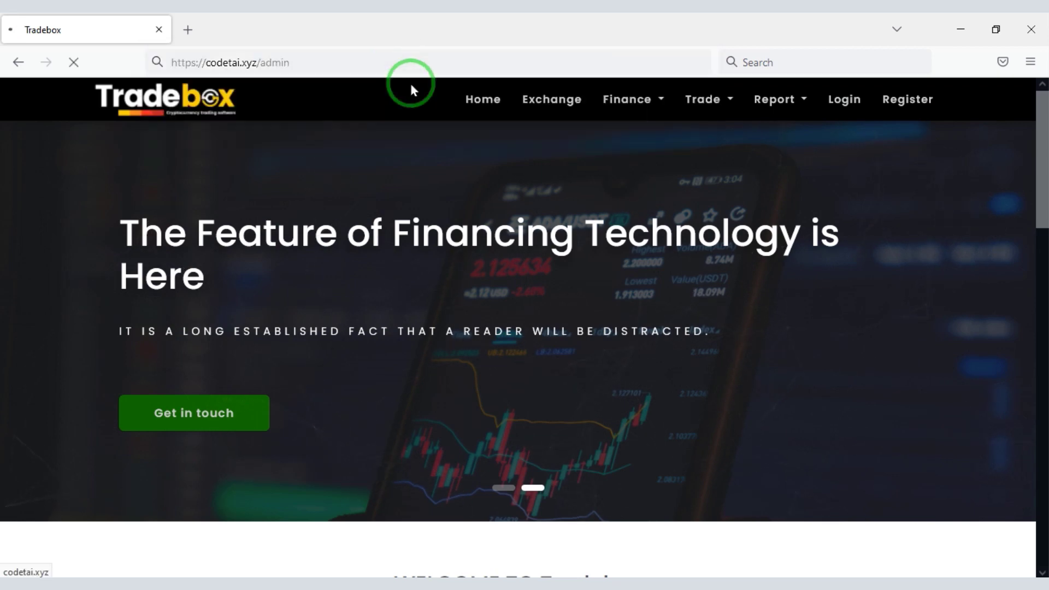
left_click(496, 295)
type("t")
left_click(481, 319)
left_click(480, 363)
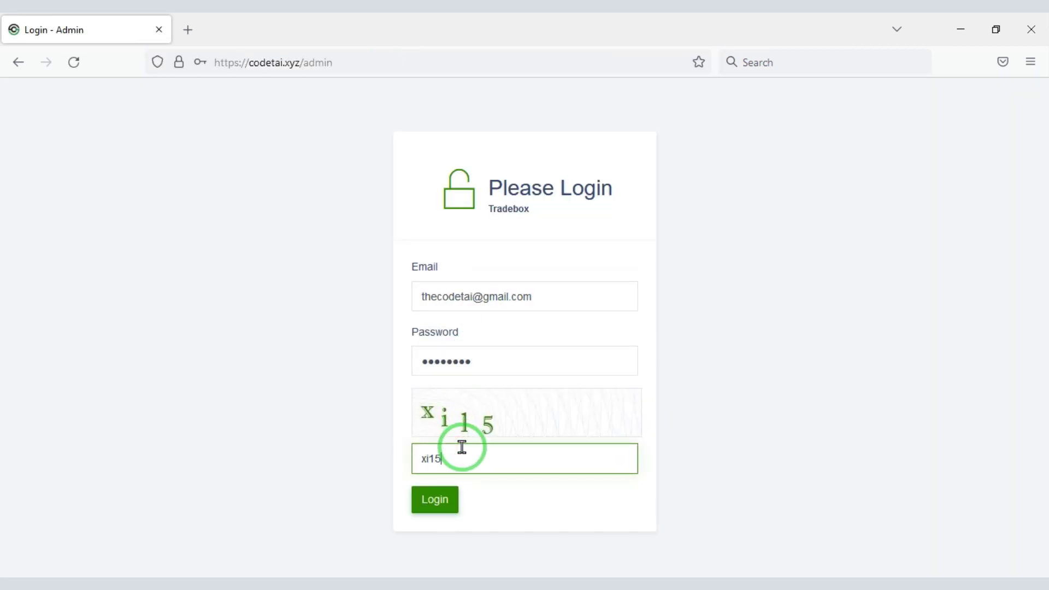
left_click(435, 499)
Expand the Finance, Trade, Exchange, Admin, Users and Setting sidebar sections.
scroll(1038, 222, "down", 10)
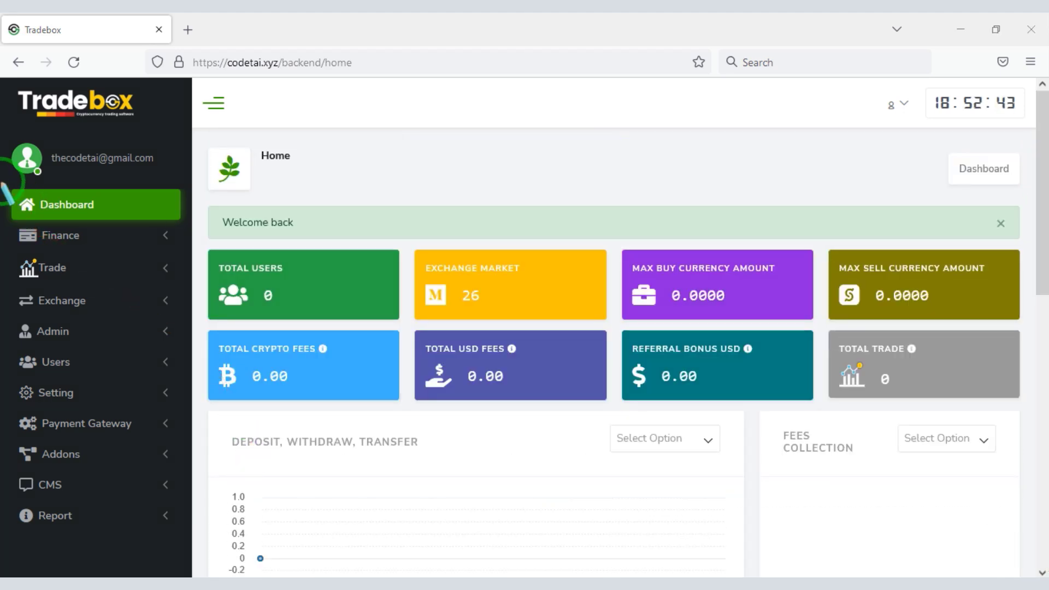
mouse_move(3, 182)
left_mouse_down()
mouse_move(193, 506)
mouse_move(191, 574)
left_mouse_up()
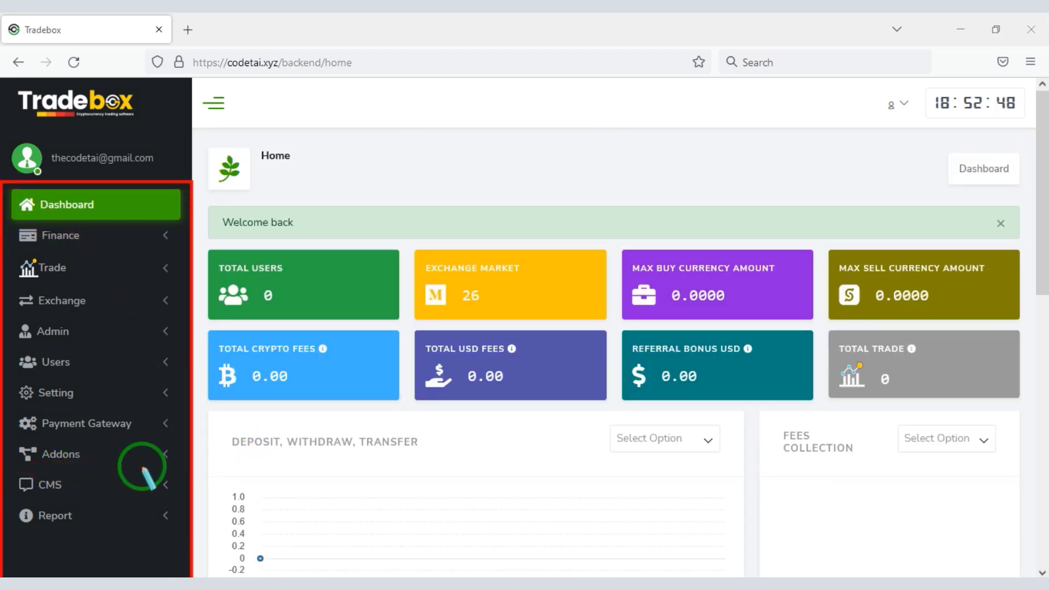
scroll(145, 399, "down", 3)
left_click_drag(180, 416, 187, 345)
left_click(164, 236)
left_click(161, 356)
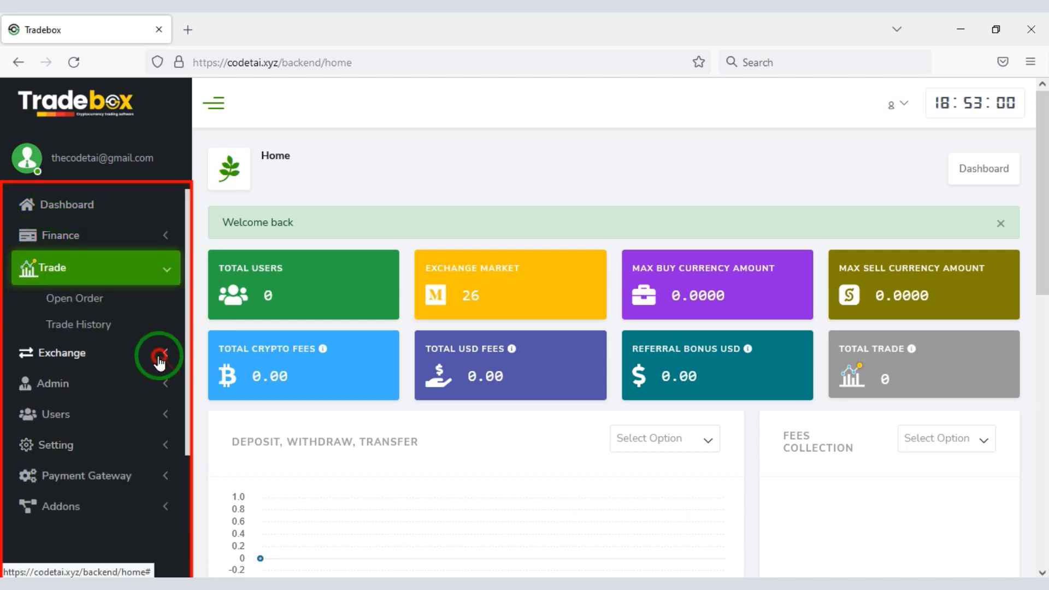
left_click(159, 362)
left_click(134, 413)
left_click(137, 419)
left_click(140, 487)
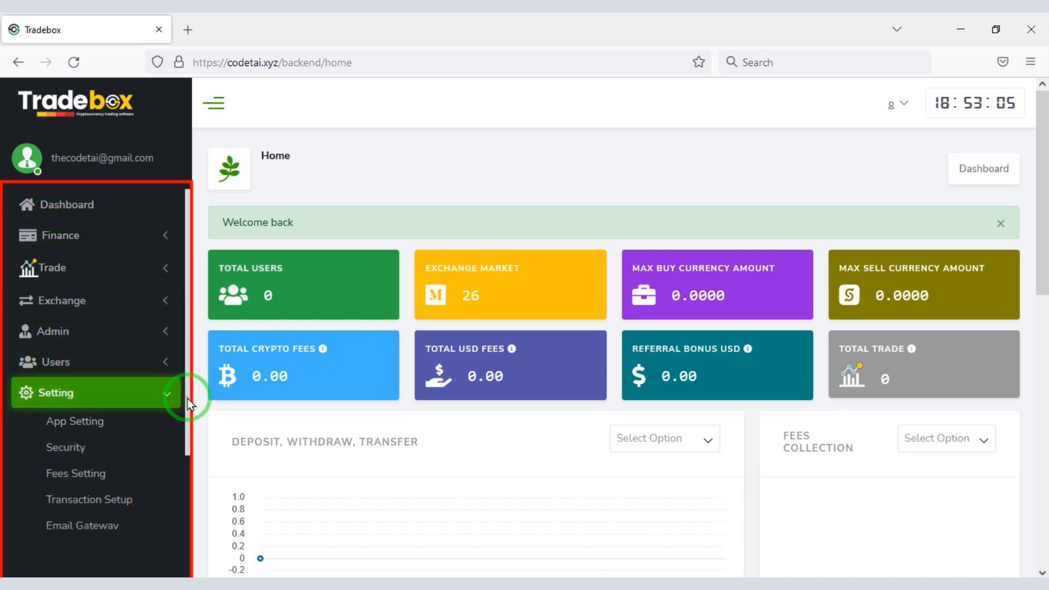
Expand the Payment Gateway, Addons, CMS and Report sidebar sections.
left_click_drag(188, 403, 191, 527)
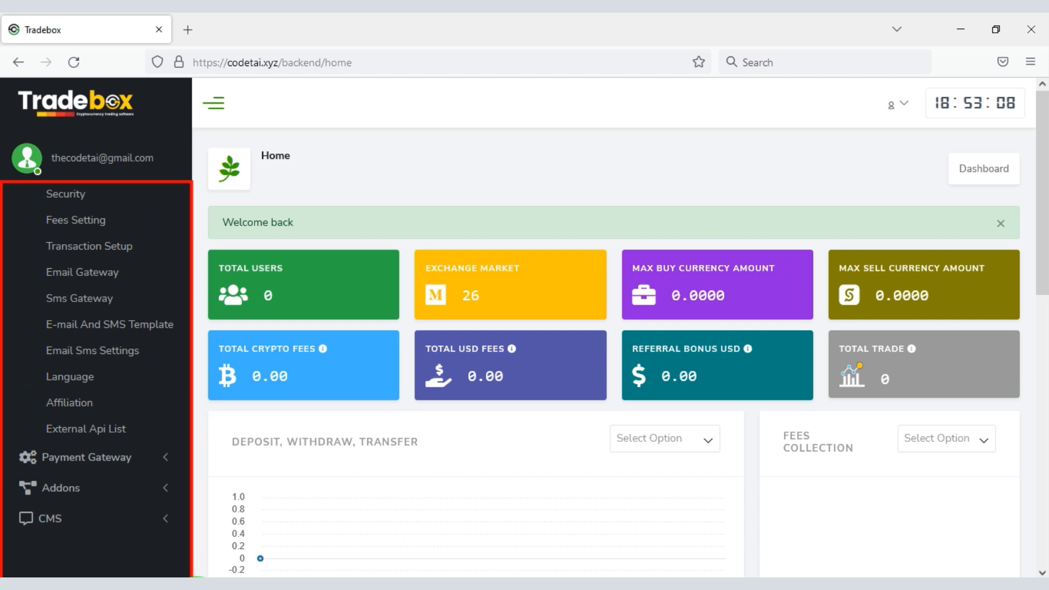
left_click(133, 465)
left_click_drag(188, 410, 187, 481)
left_click(109, 376)
left_click(112, 286)
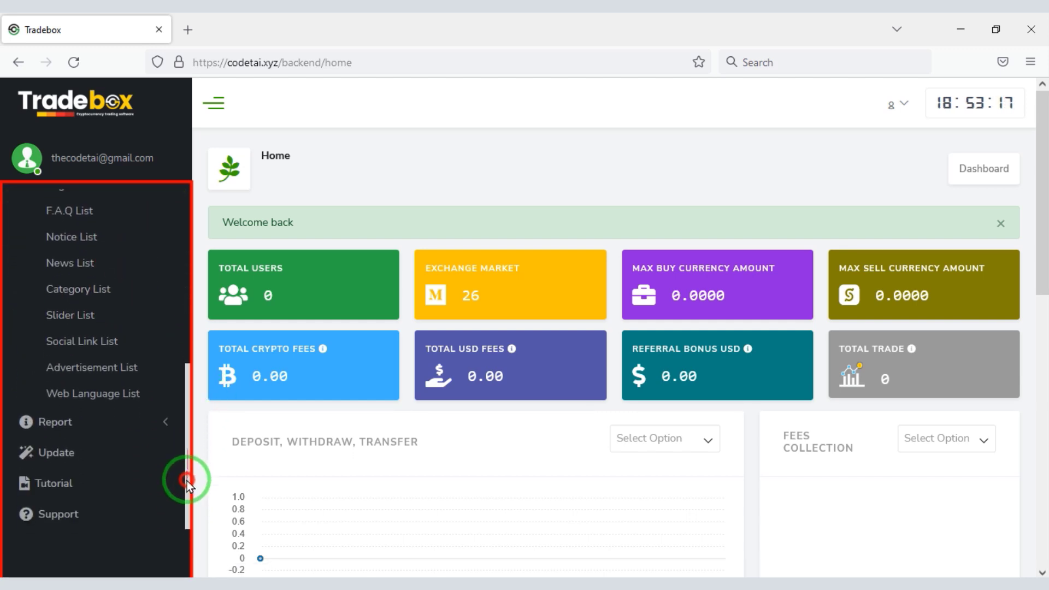
left_click(104, 422)
left_click_drag(188, 438, 211, 227)
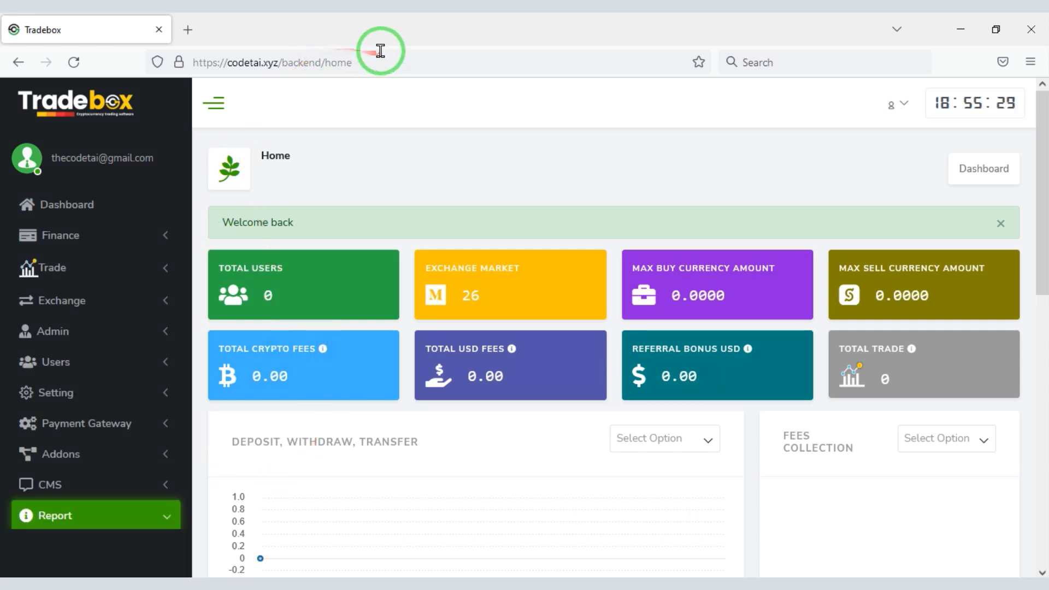
Remove the backend path from the address to load the public codetai.xyz home page.
left_click_drag(369, 62, 275, 112)
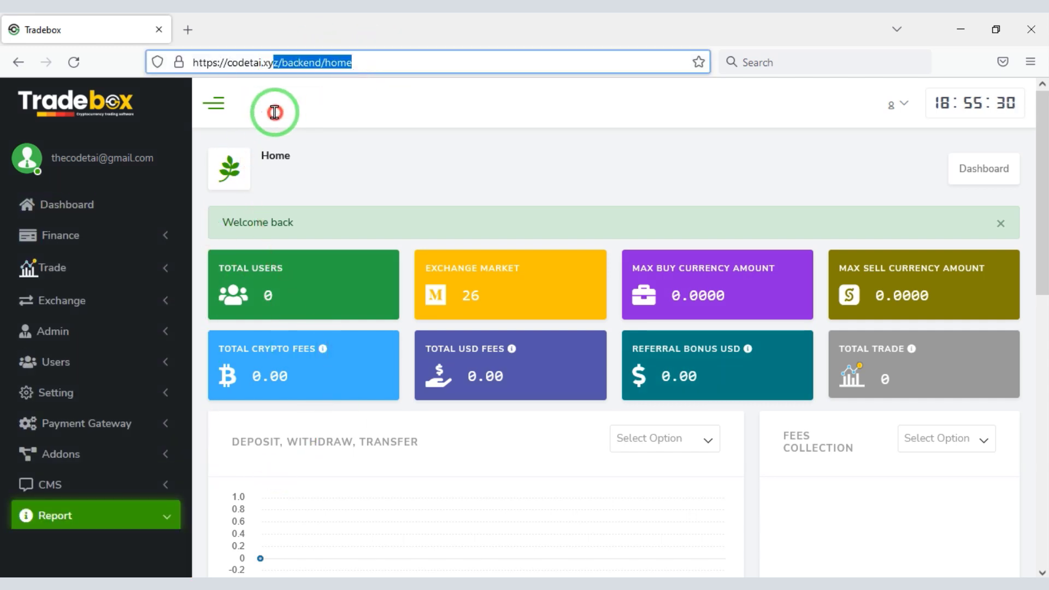
key("BackSpace")
key("Return")
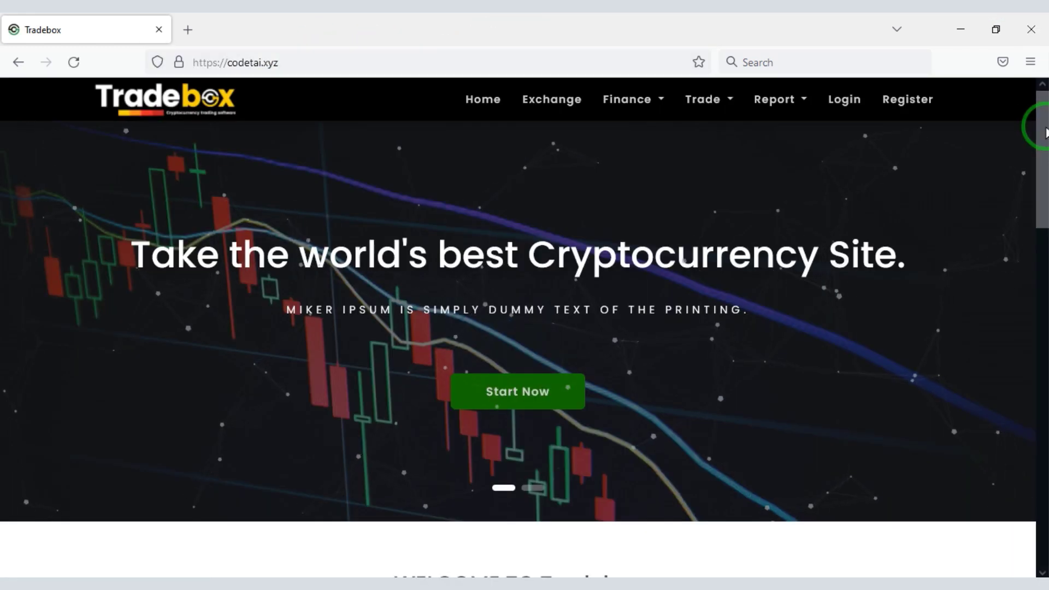
Show the Finance and Trade dropdowns and open the Open Order page.
left_click_drag(1038, 129, 990, 106)
left_click(601, 113)
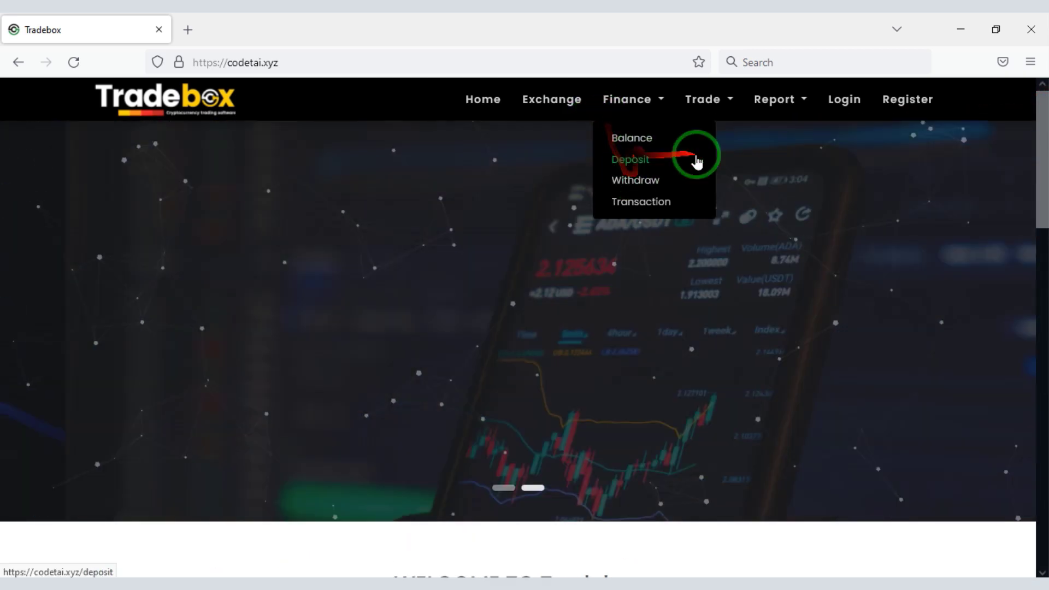
left_click(703, 99)
left_click(732, 143)
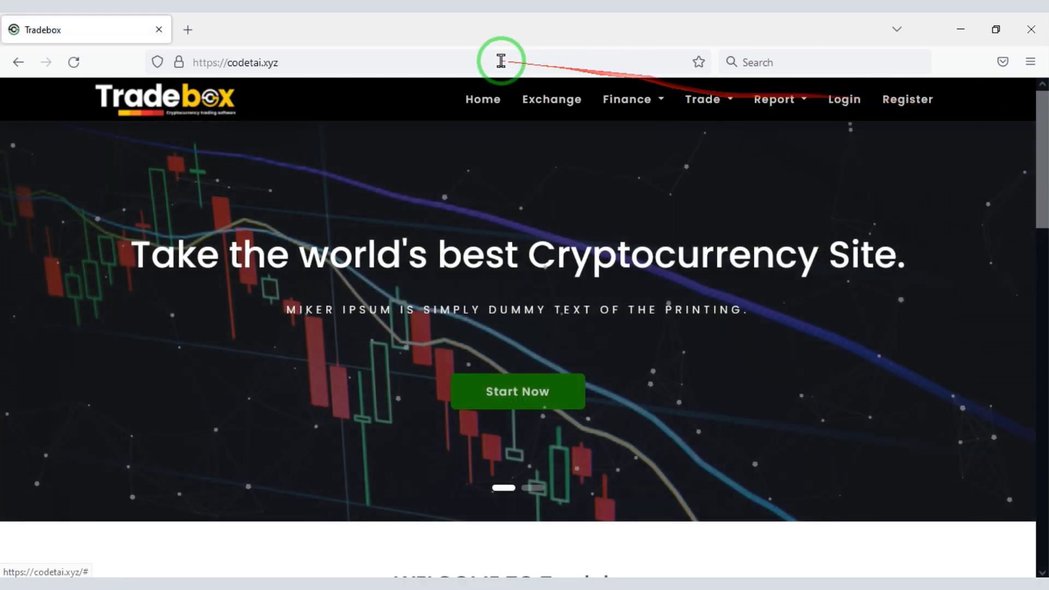
Return to the home page and scroll past the coin price cards to the newsletter footer.
left_click(501, 61)
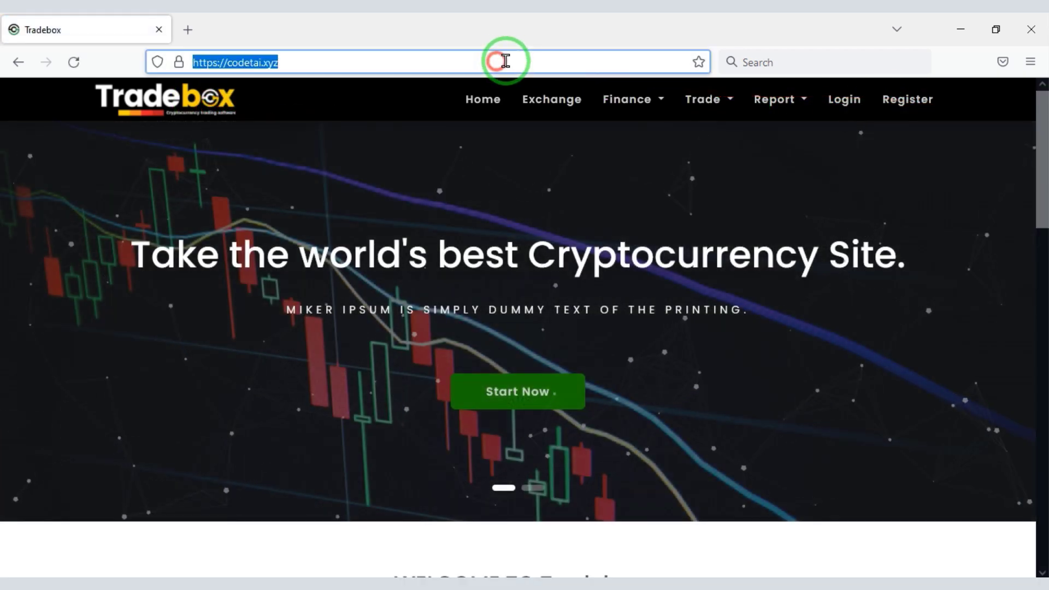
scroll(1033, 238, "down", 4)
left_click(523, 194)
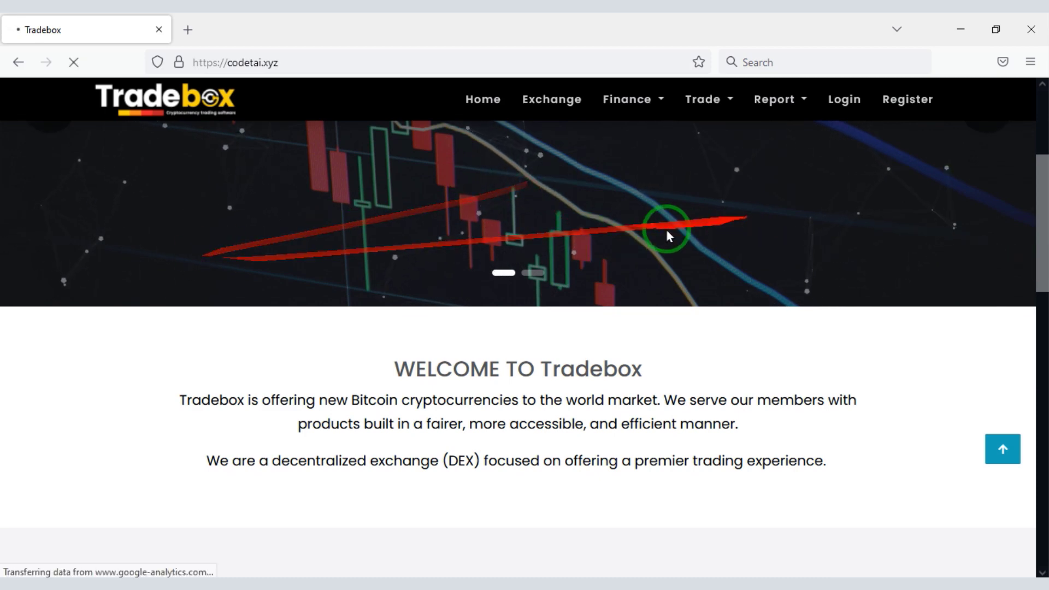
key("alt+Left")
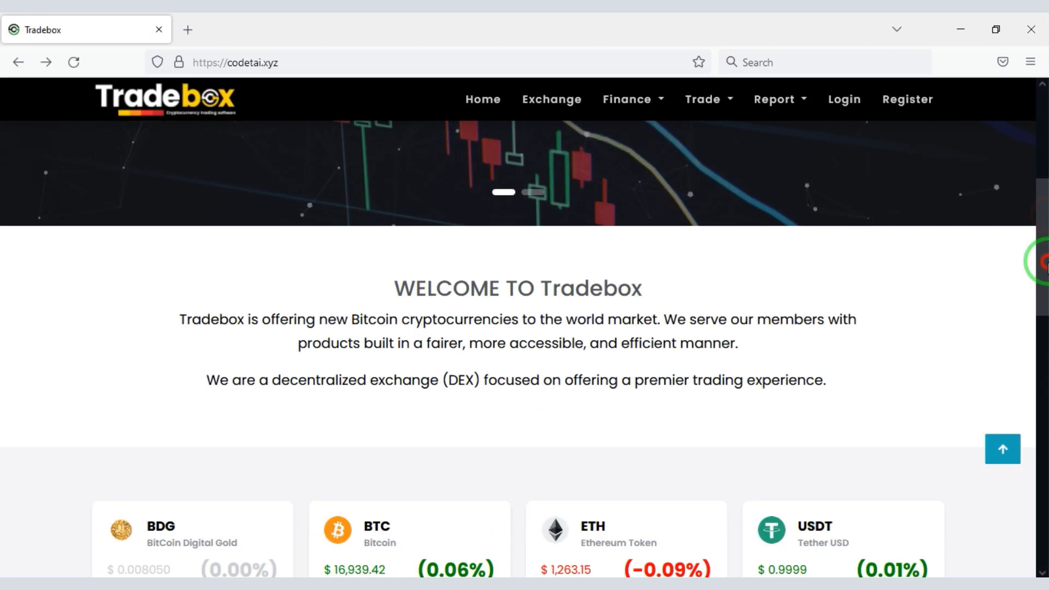
scroll(1045, 273, "down", 2)
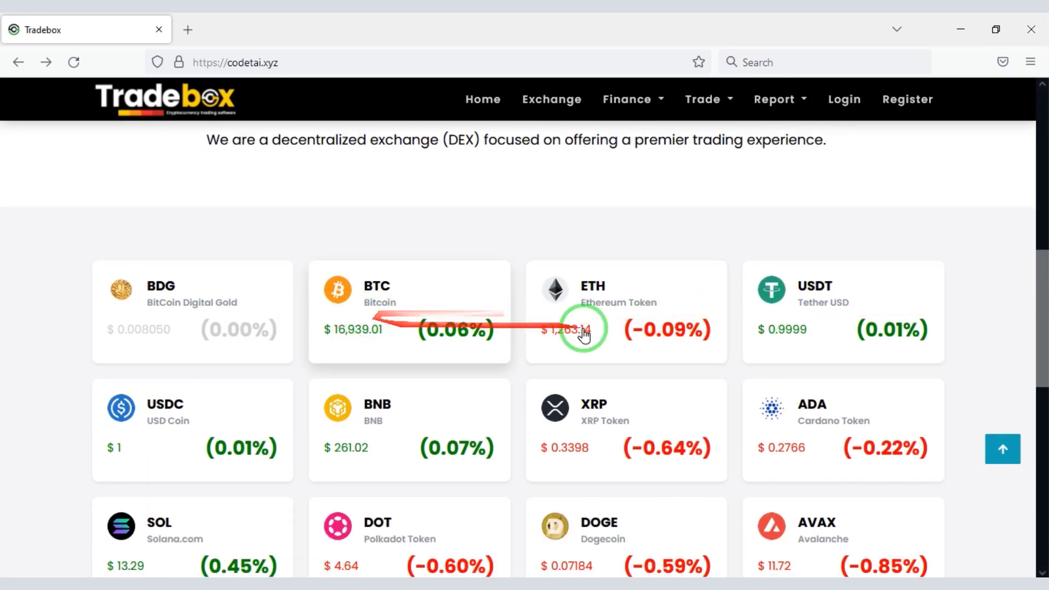
left_click_drag(1041, 334, 1045, 537)
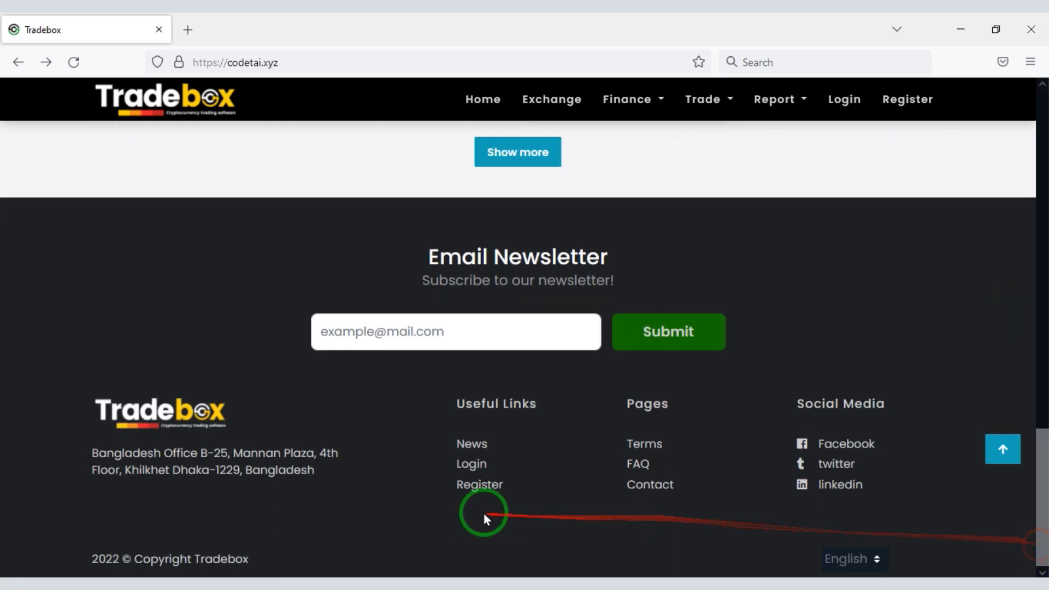